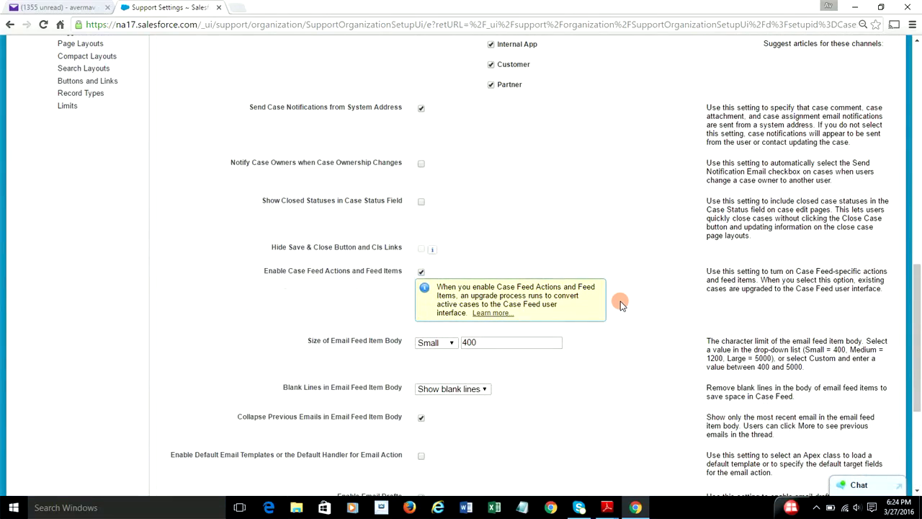
Step: Review the Support Settings page, focusing on the Question-to-Case options for Salesforce and Communities and the other case settings
scroll(620, 305, "down", 2)
scroll(620, 304, "down", 2)
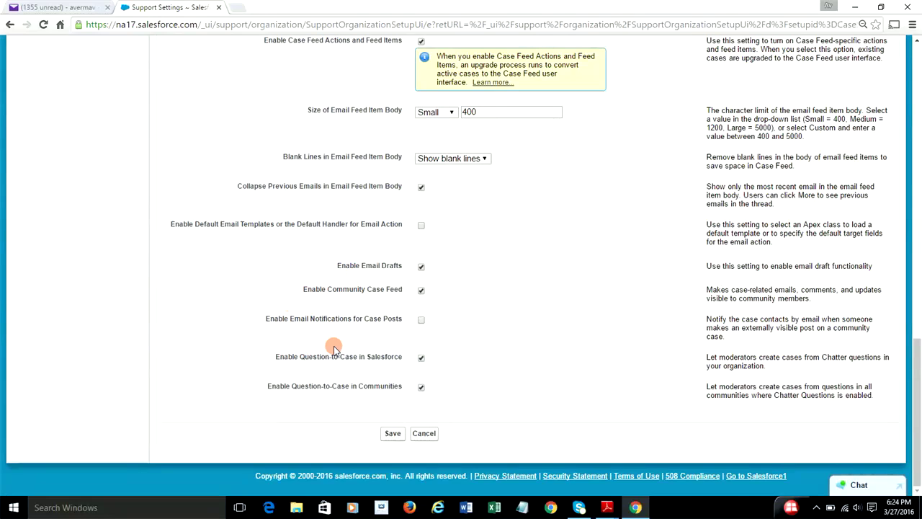
left_click_drag(278, 361, 399, 358)
left_click(489, 347)
left_click_drag(276, 392, 394, 389)
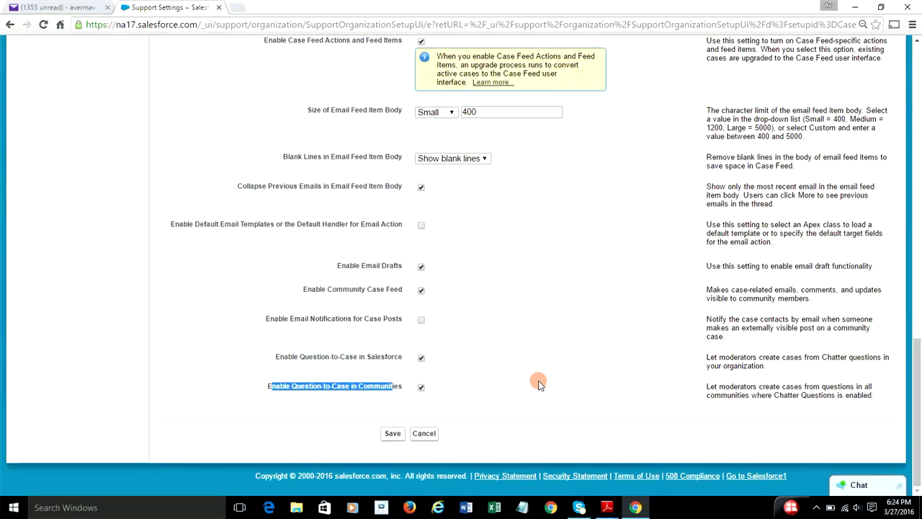
left_click(497, 384)
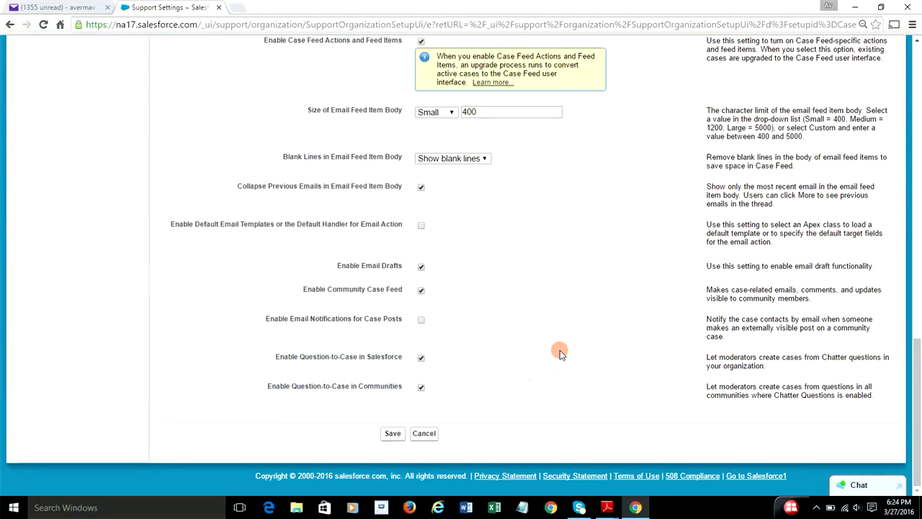
scroll(561, 351, "up", 8)
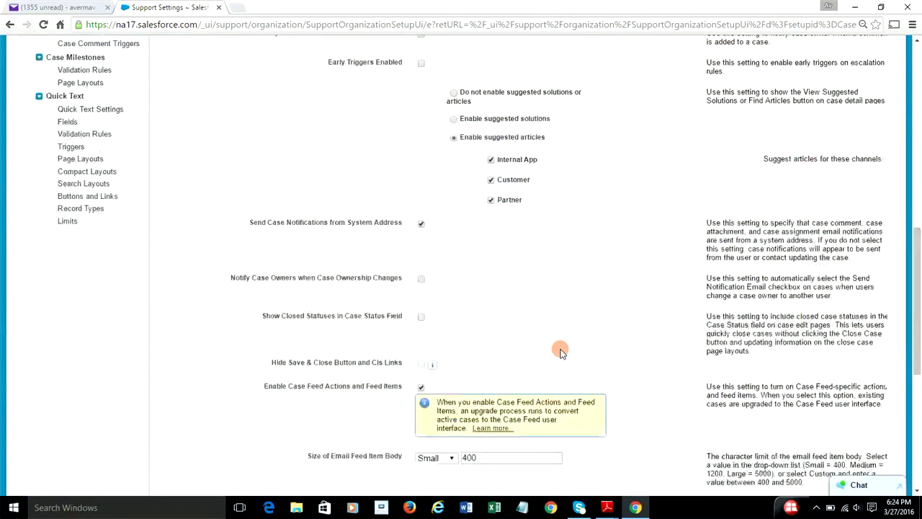
scroll(568, 349, "up", 3)
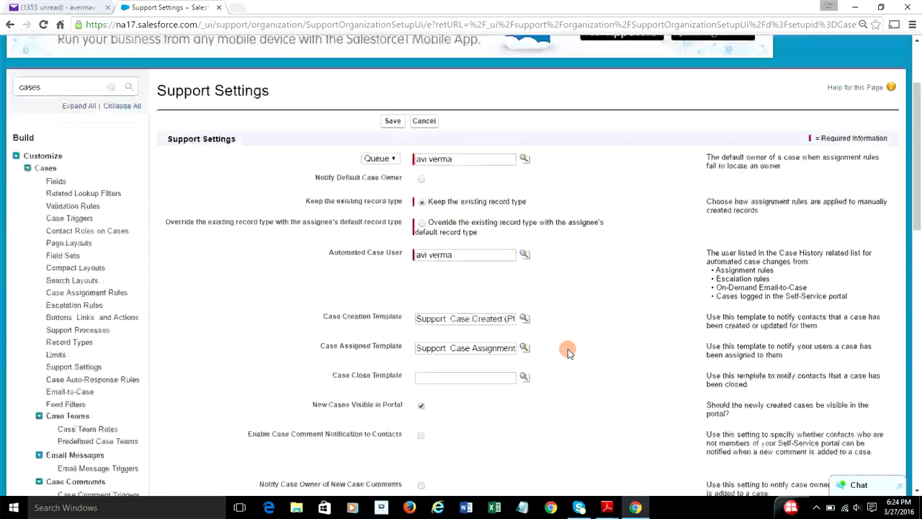
scroll(568, 349, "down", 3)
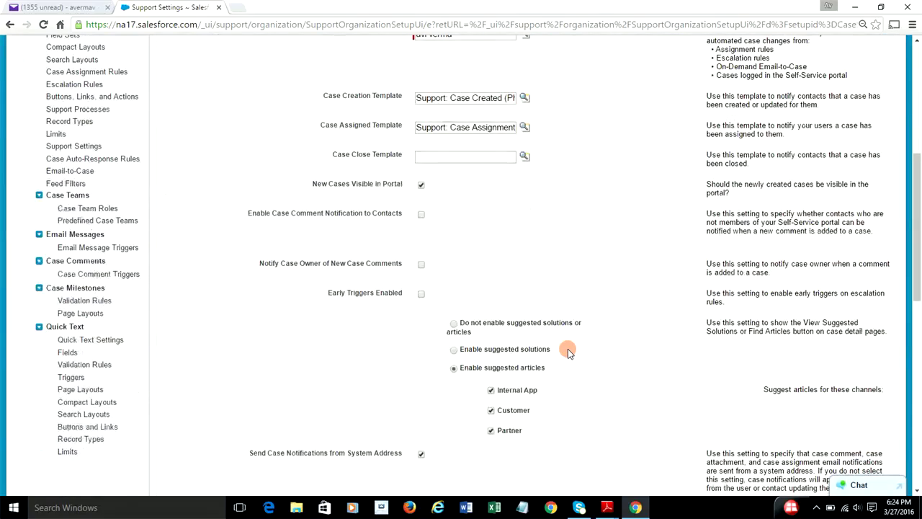
scroll(568, 348, "down", 2)
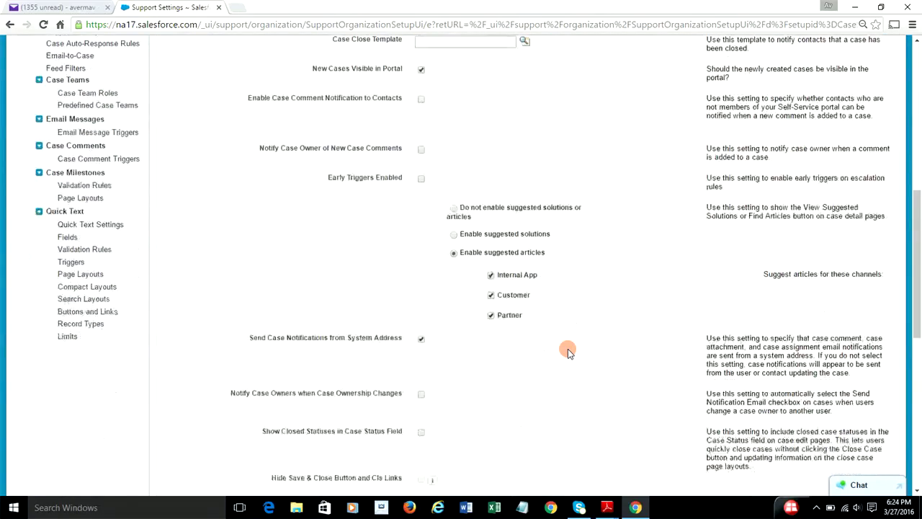
scroll(567, 348, "down", 2)
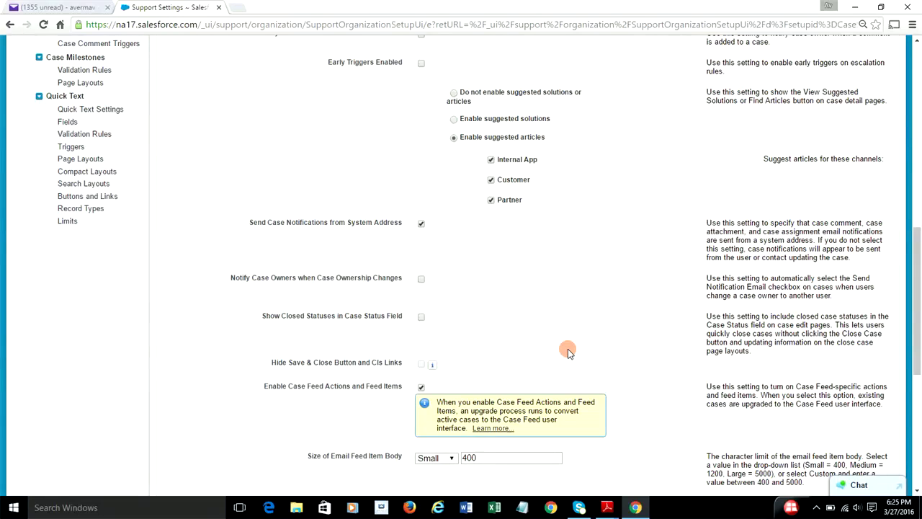
Step: Switch to CaseManagementTips.pdf in Adobe Reader and read the Web-to-case notes on page 2
key("alt+Tab")
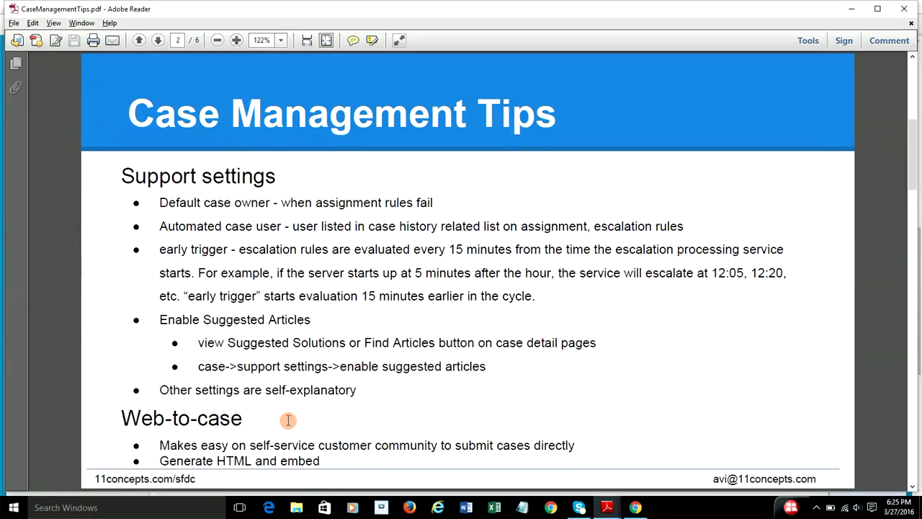
left_click_drag(126, 418, 337, 461)
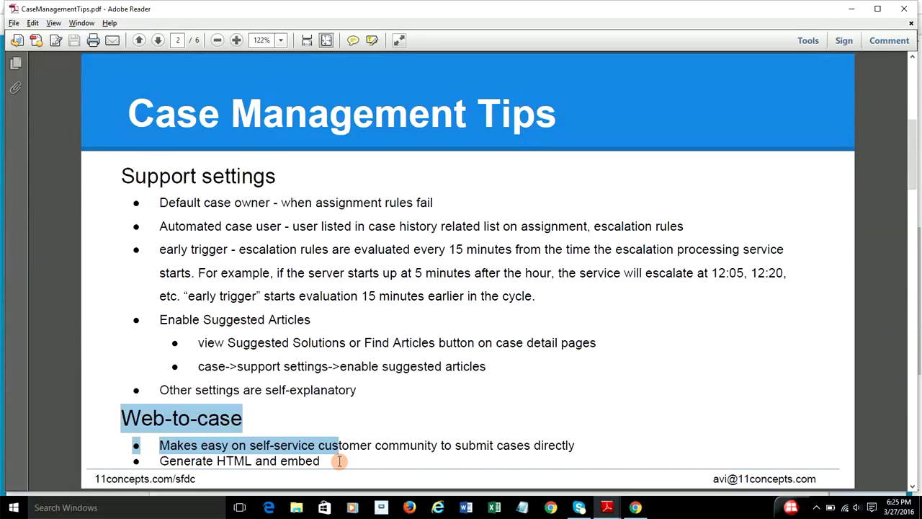
left_click_drag(338, 459, 304, 461)
left_click_drag(371, 445, 160, 445)
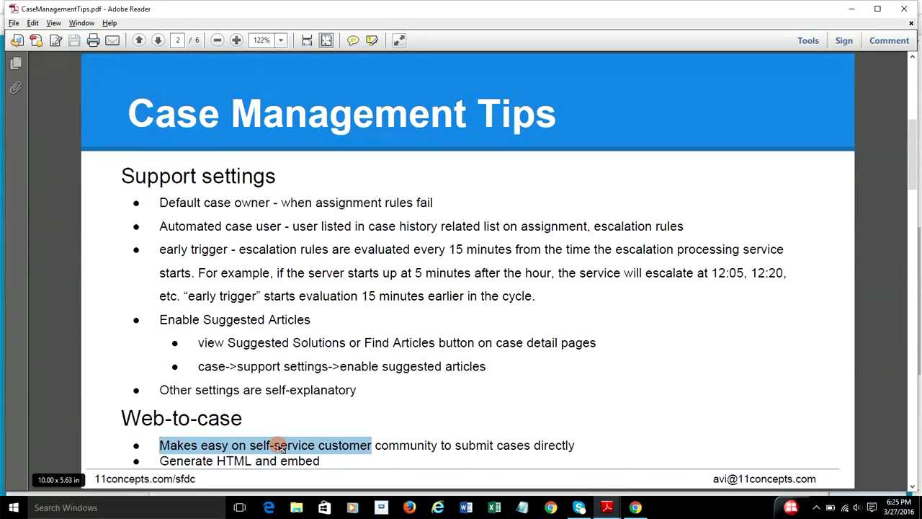
left_click(329, 461)
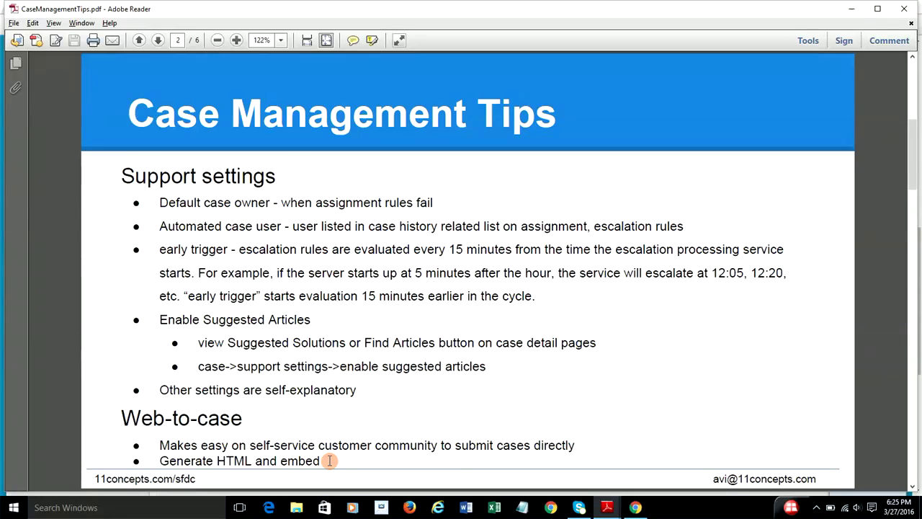
Step: Return to Salesforce, search the setup options for "web" and open the Web-to-Case settings to view the basic and auto-response options
key("alt+Tab")
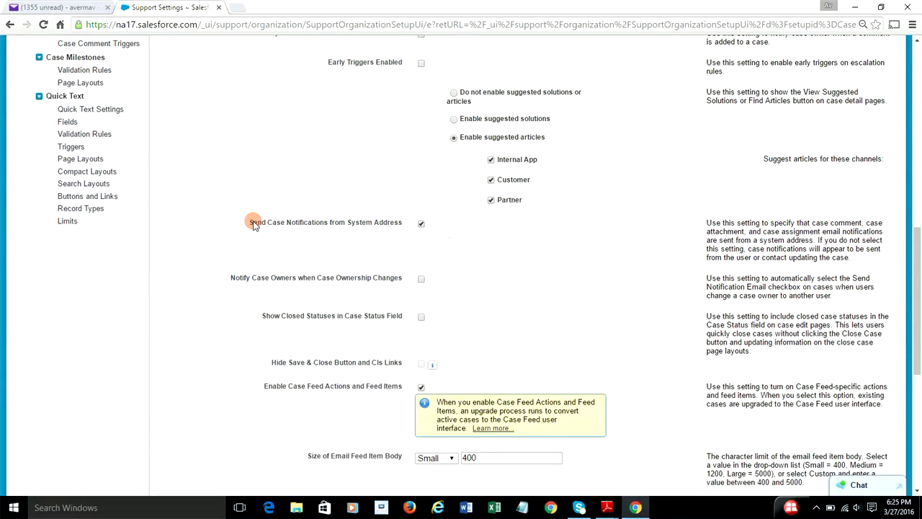
scroll(250, 224, "up", 5)
scroll(250, 224, "up", 2)
double_click(55, 98)
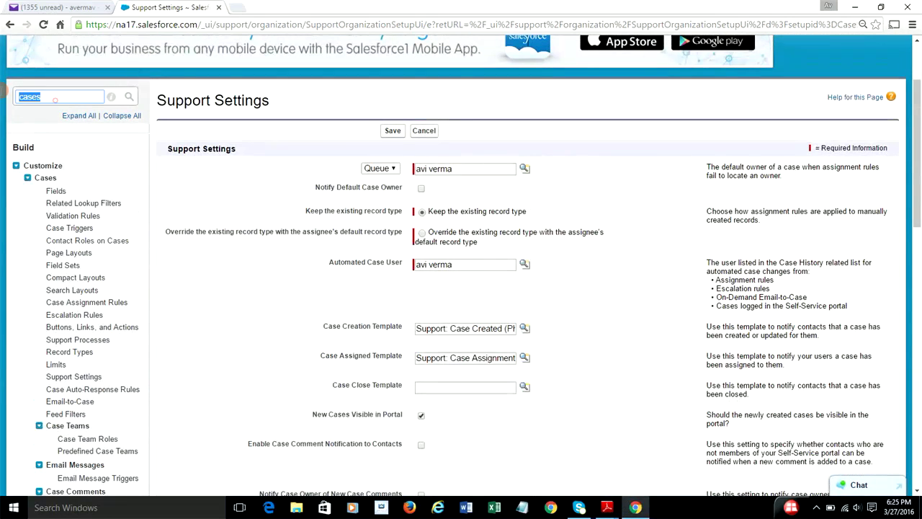
type("web")
left_click(81, 217)
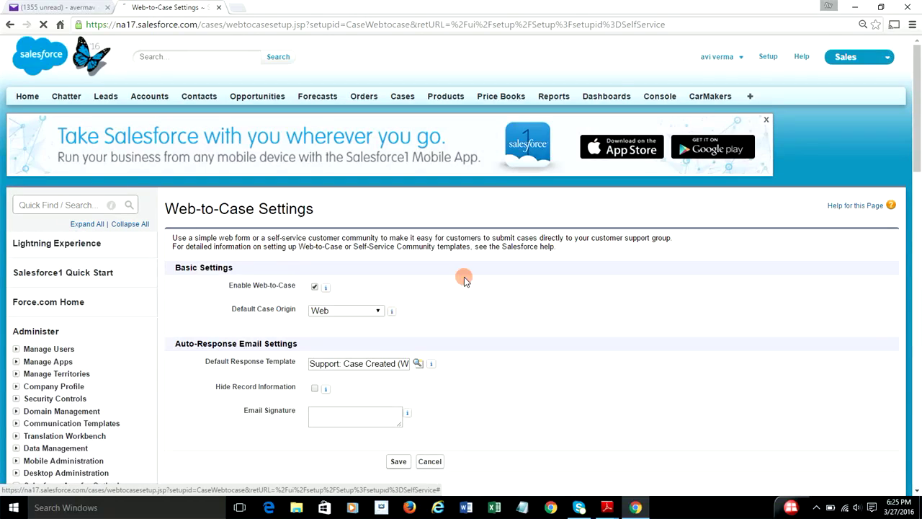
scroll(623, 299, "down", 2)
mouse_move(327, 173)
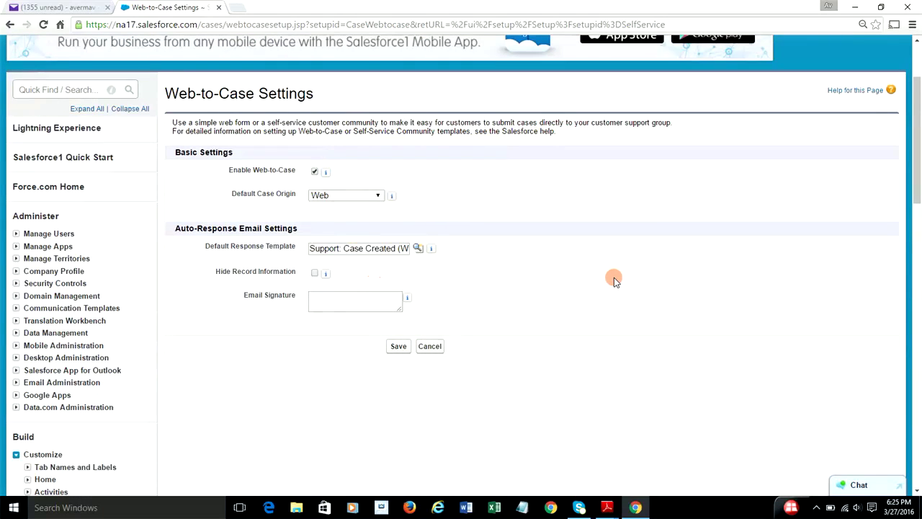
Step: Open the Web-to-Case HTML Generator and examine its capture fields and return URL setting
scroll(589, 291, "down", 7)
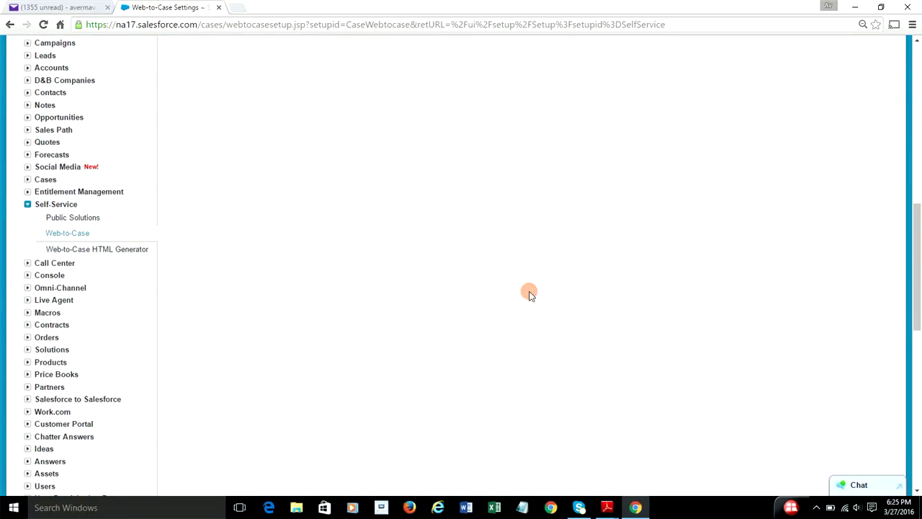
left_click(108, 256)
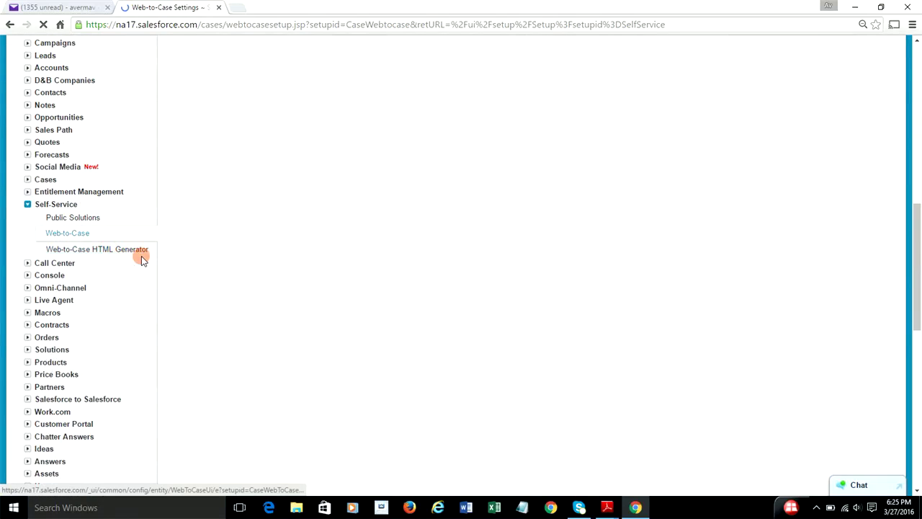
scroll(645, 302, "down", 3)
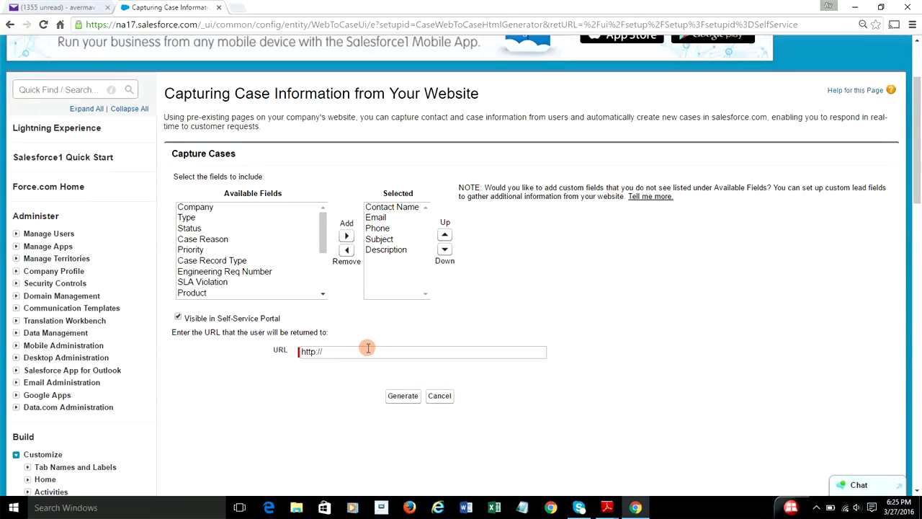
left_click(335, 351)
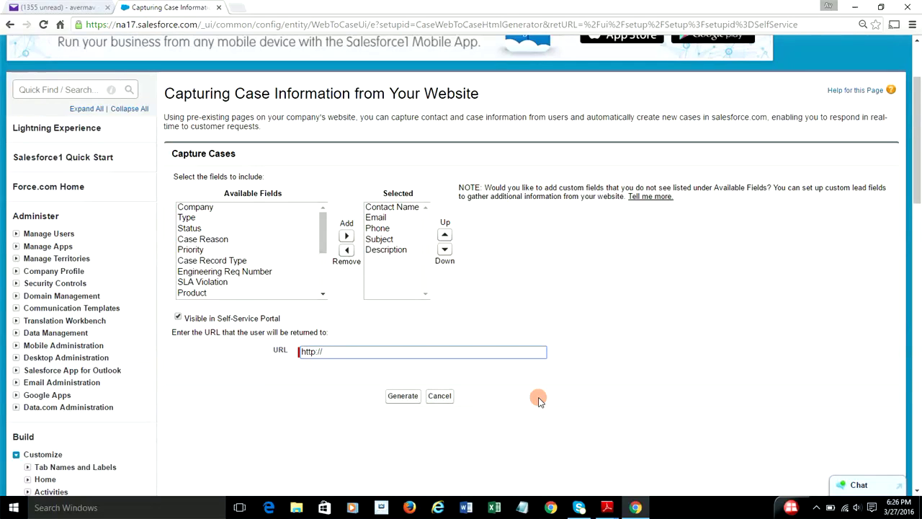
Step: Switch to the tips PDF in Adobe Reader and read the Case Support Processes notes on page 3
key("alt+Tab")
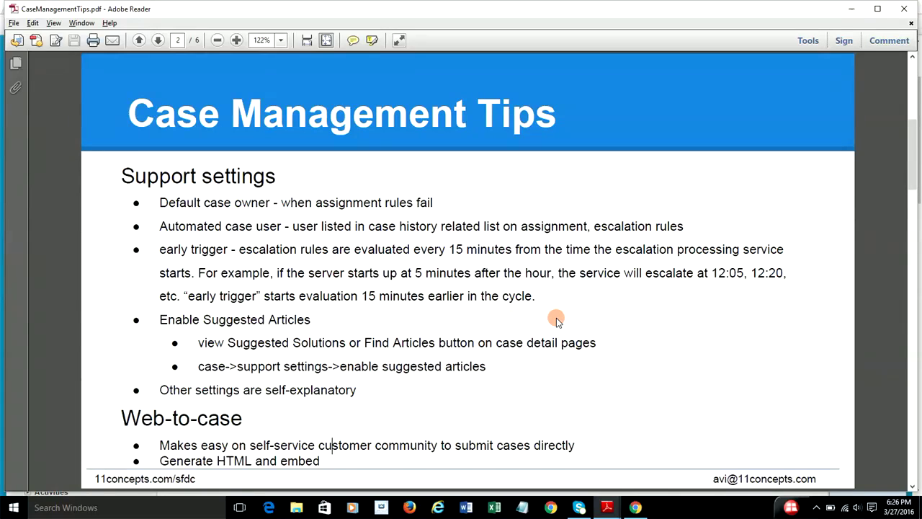
scroll(550, 319, "down", 3)
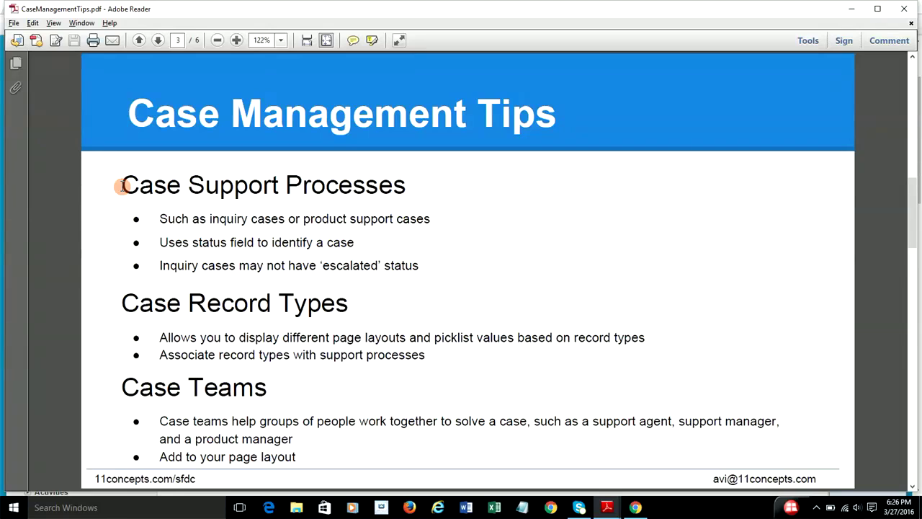
left_click_drag(208, 218, 412, 218)
left_click(379, 218)
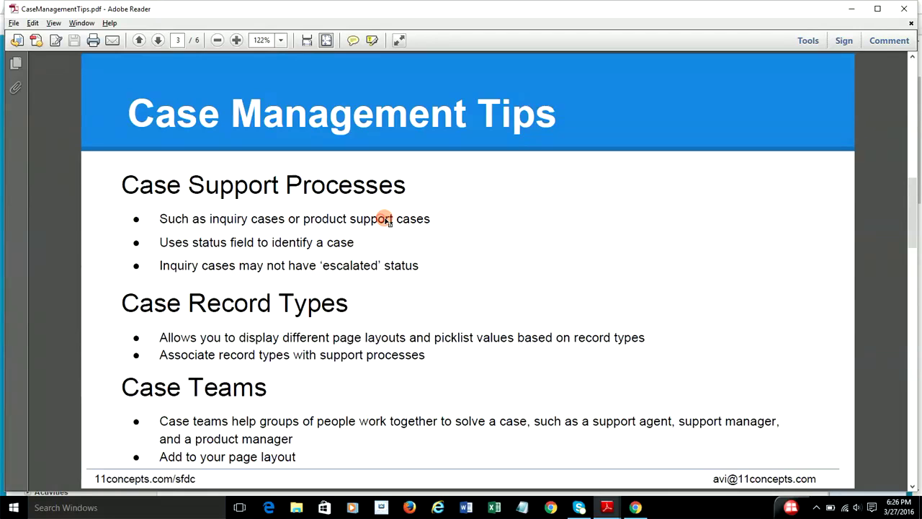
Step: Return to Salesforce, search setup for "cases" and view the inquiry support process's status values, leaving without saving
key("alt+Tab")
left_click(78, 90)
type("cases")
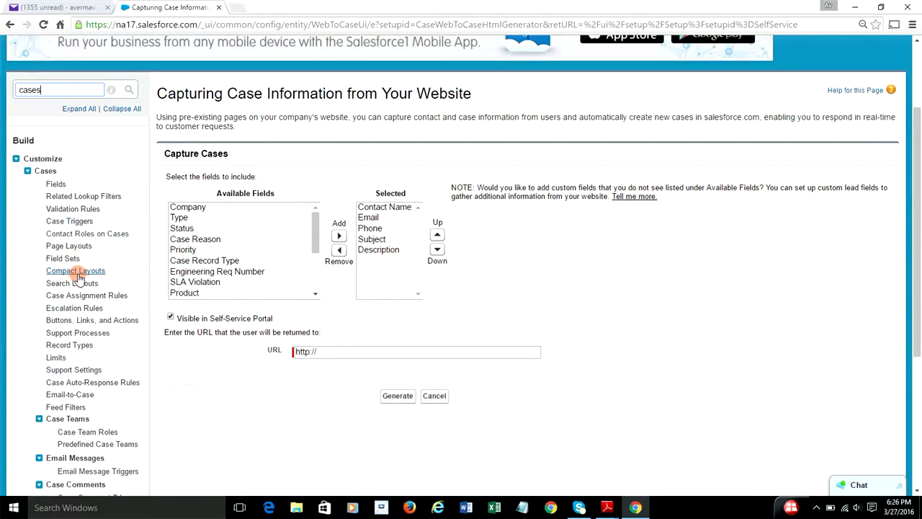
left_click(85, 332)
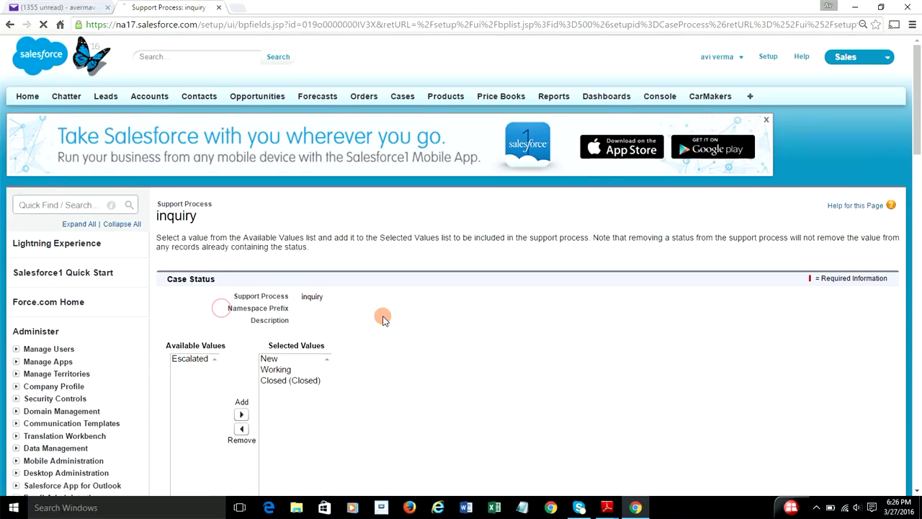
scroll(493, 310, "down", 2)
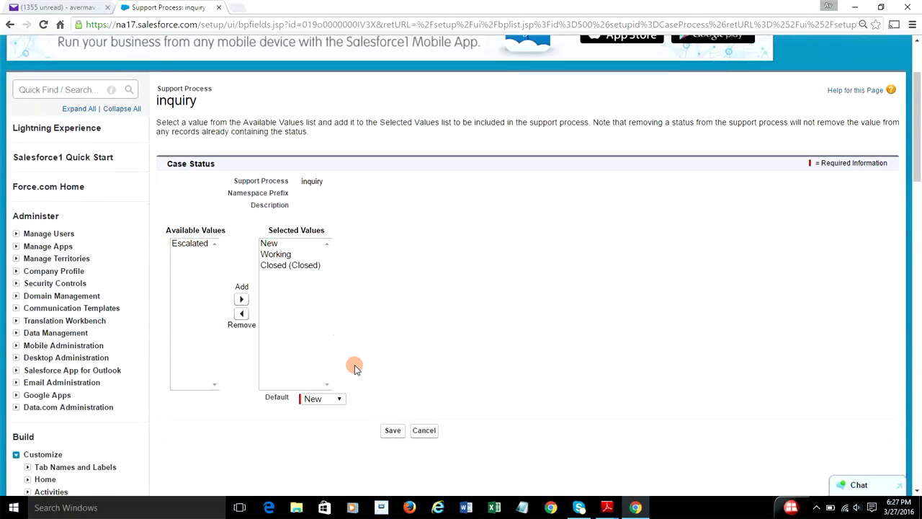
left_click(424, 431)
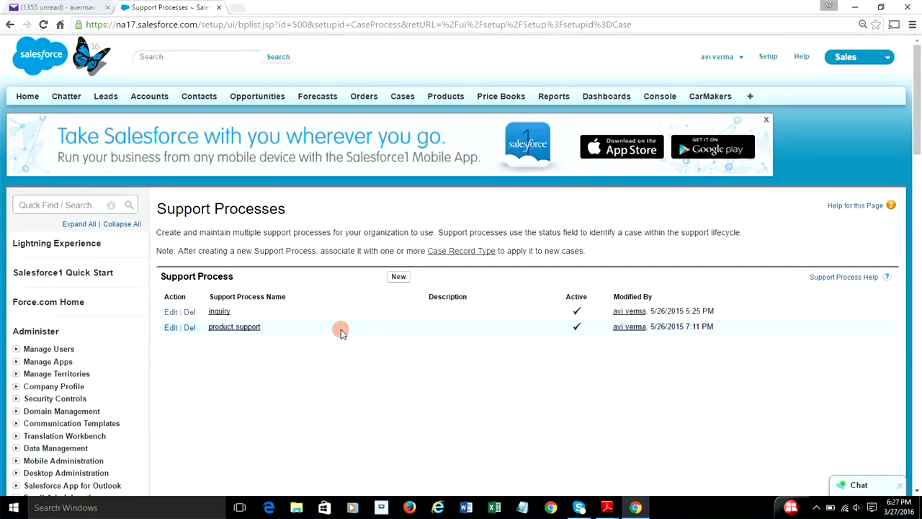
Step: Switch to the tips PDF in Adobe Reader and read how Case Record Types relate to page layouts, picklist values and support processes
key("alt+Tab")
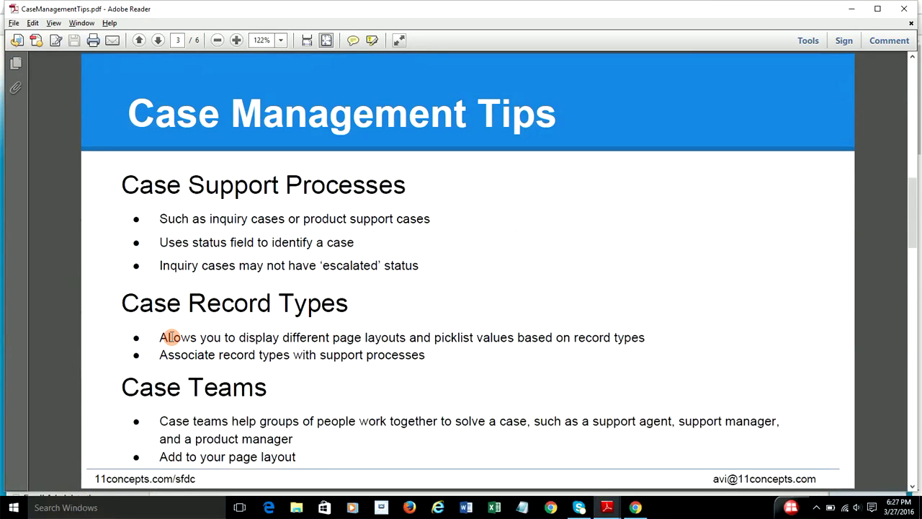
left_click_drag(162, 337, 638, 335)
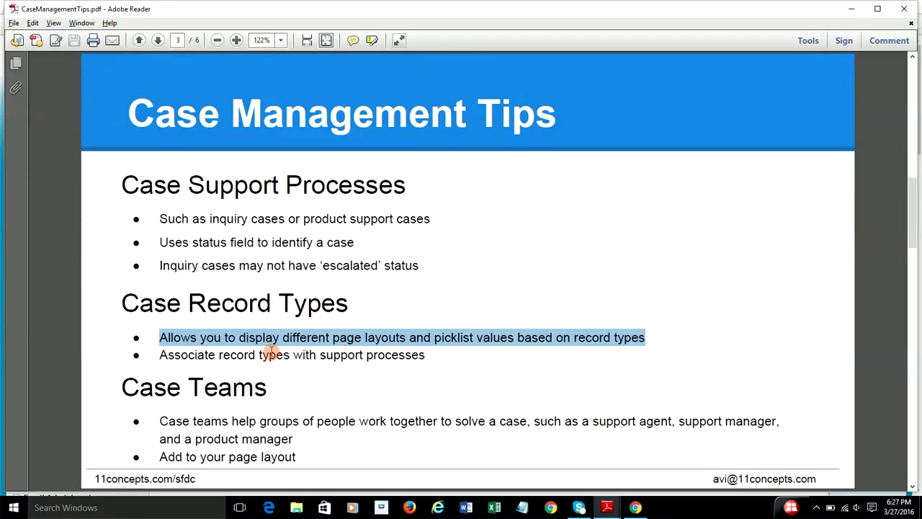
left_click(265, 354)
left_click(347, 355)
left_click_drag(189, 185, 364, 185)
Step: Return to Salesforce and open the Inquiry case record type to review its support process and the picklists available for editing
key("alt+Tab")
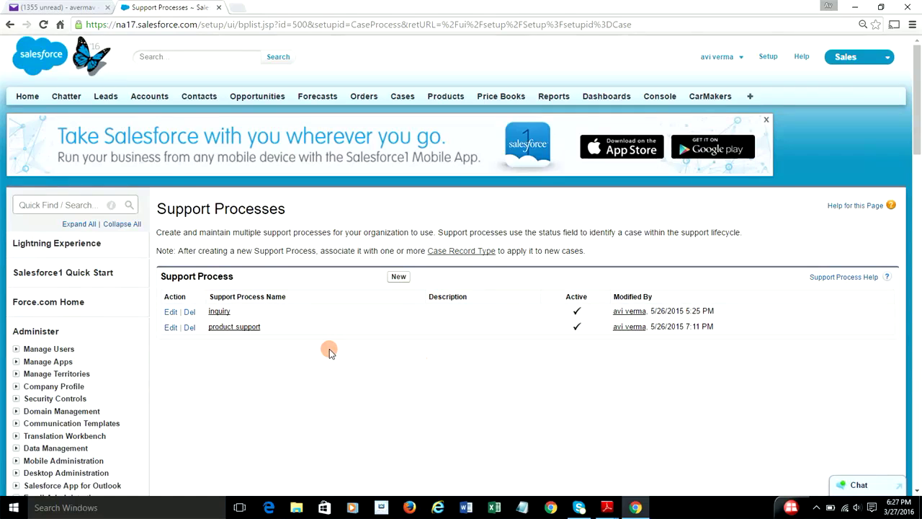
scroll(376, 351, "down", 6)
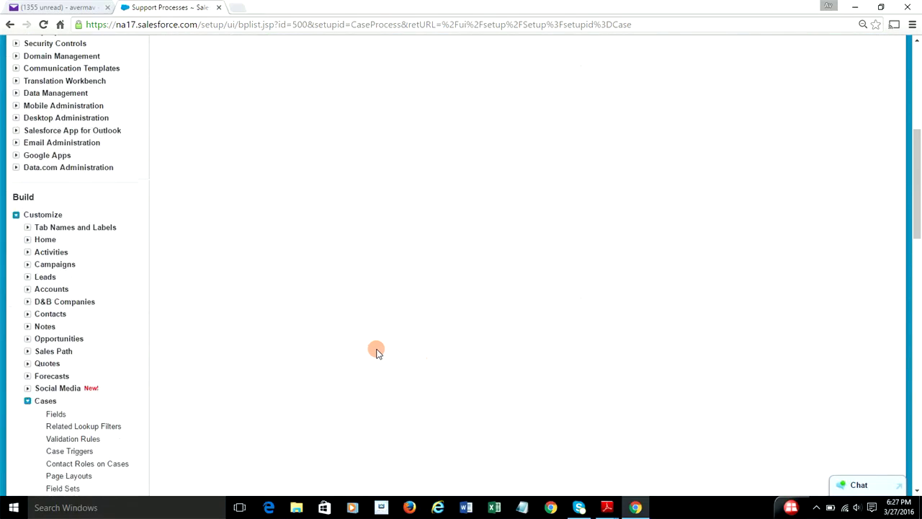
scroll(376, 351, "down", 3)
left_click(72, 360)
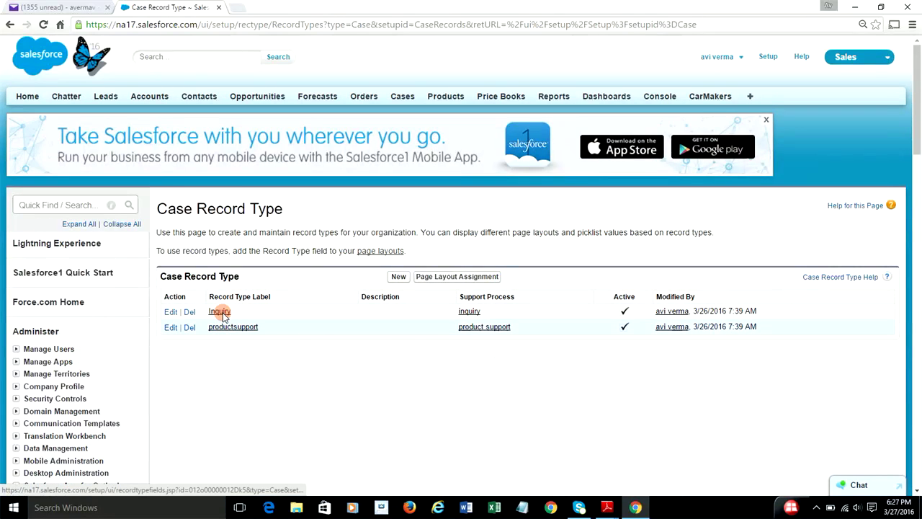
left_click(221, 312)
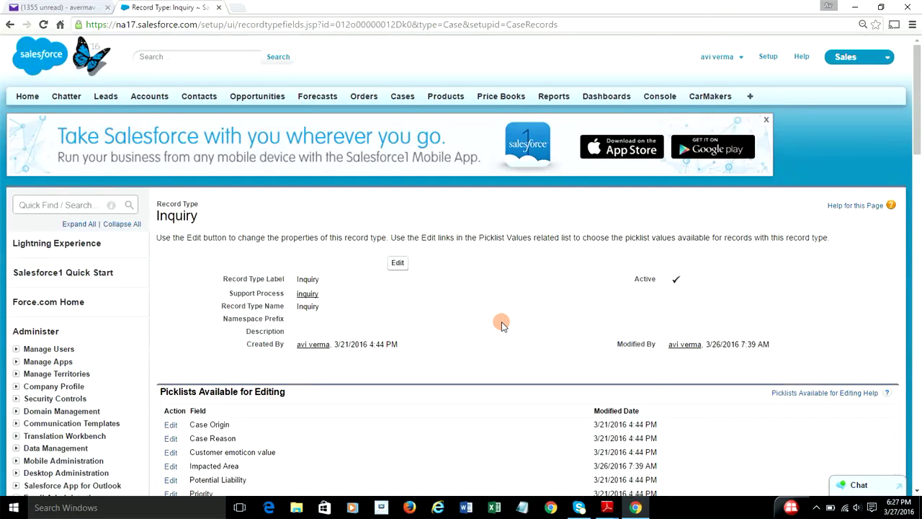
scroll(501, 325, "down", 2)
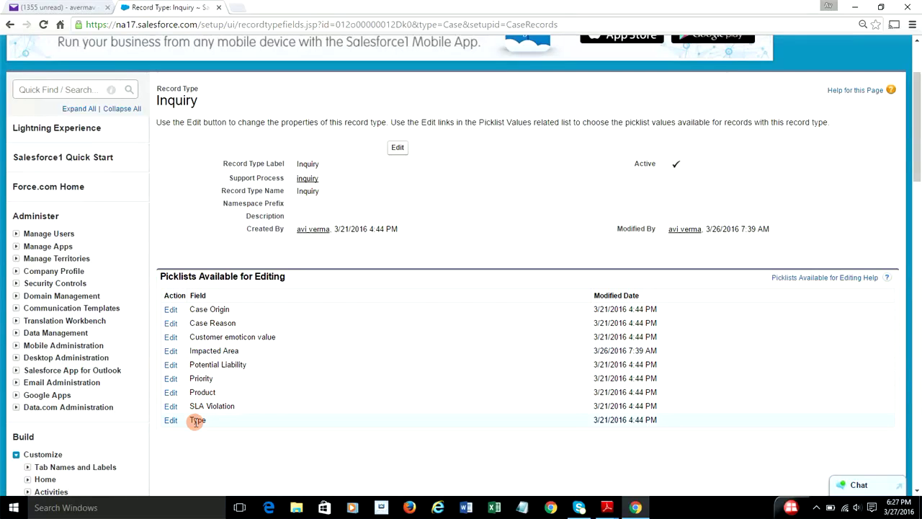
scroll(544, 193, "up", 3)
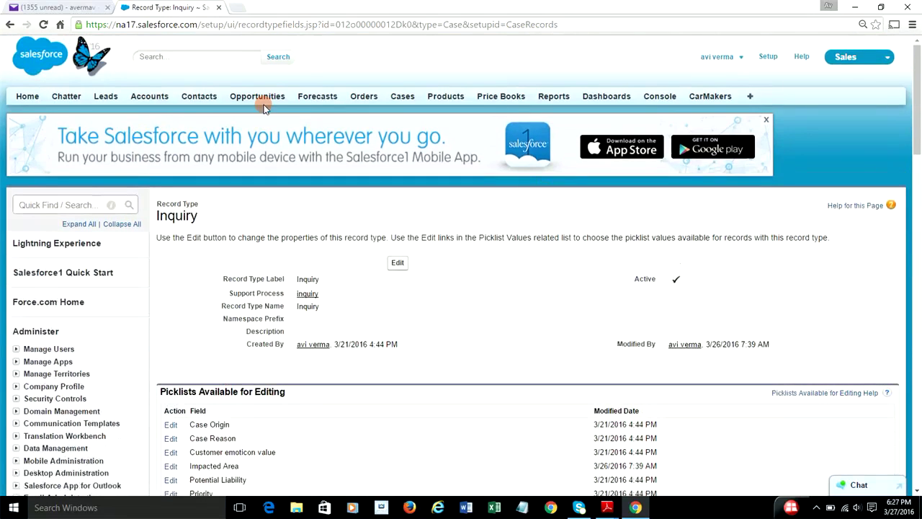
Step: Open the inquiry support process from the case Support Processes list and review its available and selected statuses, leaving without saving
left_click(7, 25)
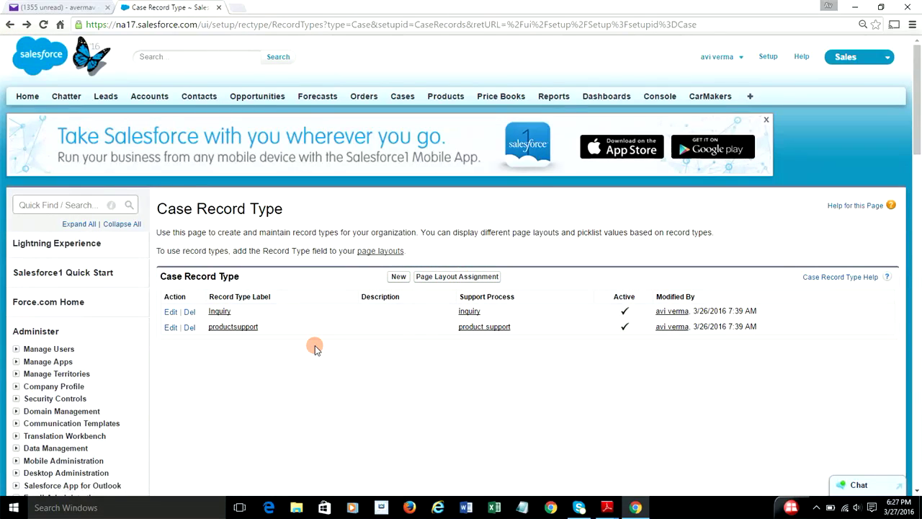
scroll(381, 335, "down", 5)
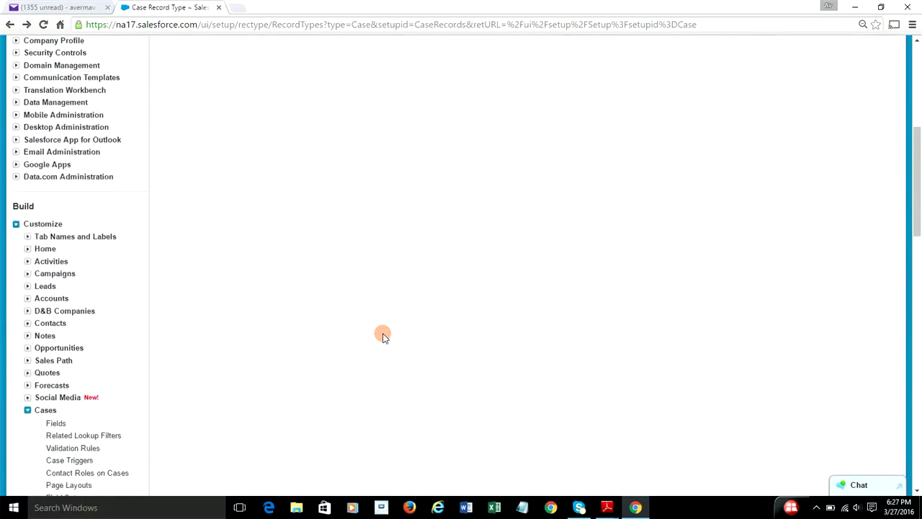
scroll(381, 335, "down", 4)
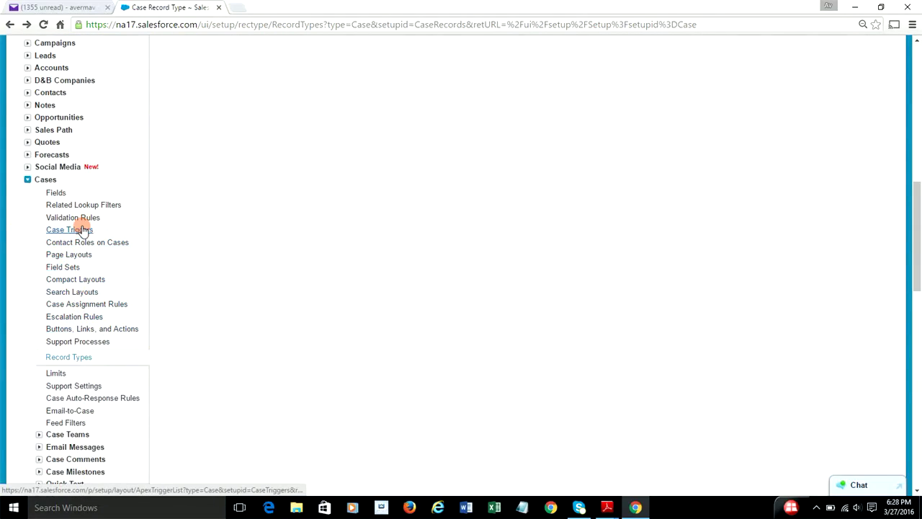
left_click(77, 341)
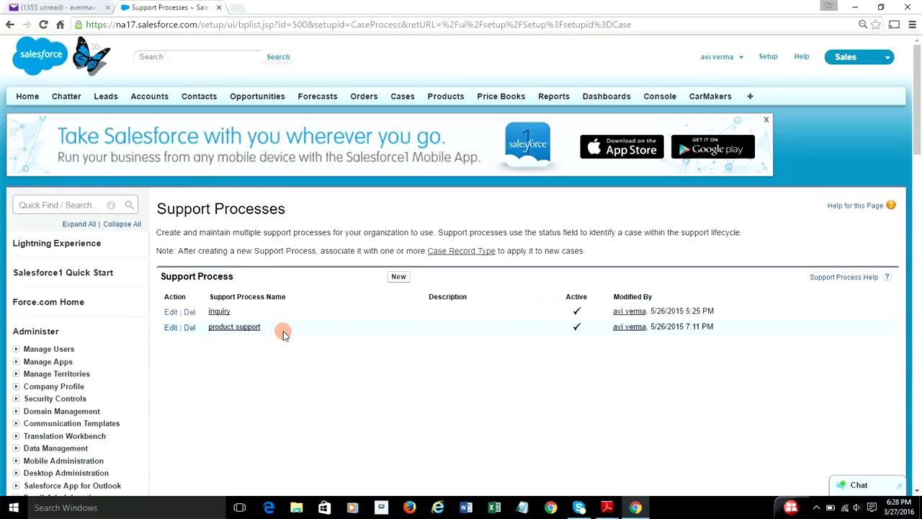
left_click(227, 314)
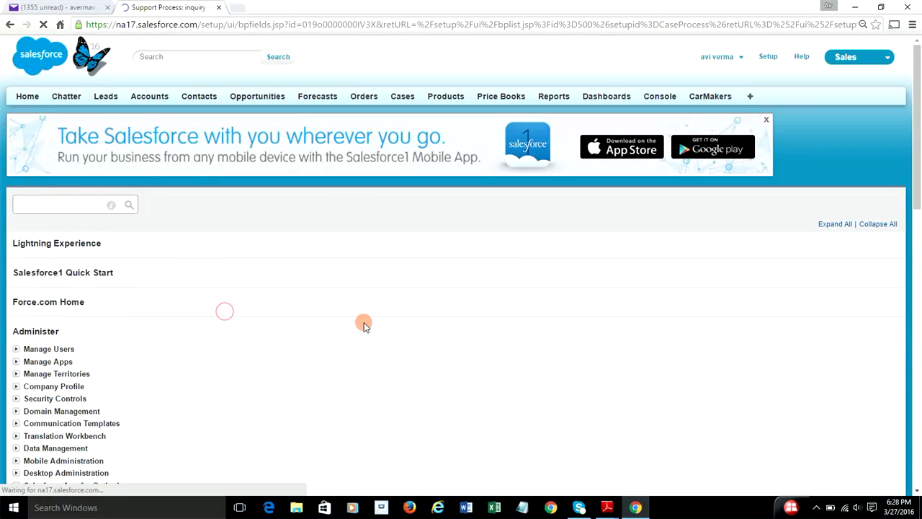
scroll(540, 346, "down", 3)
scroll(540, 346, "up", 2)
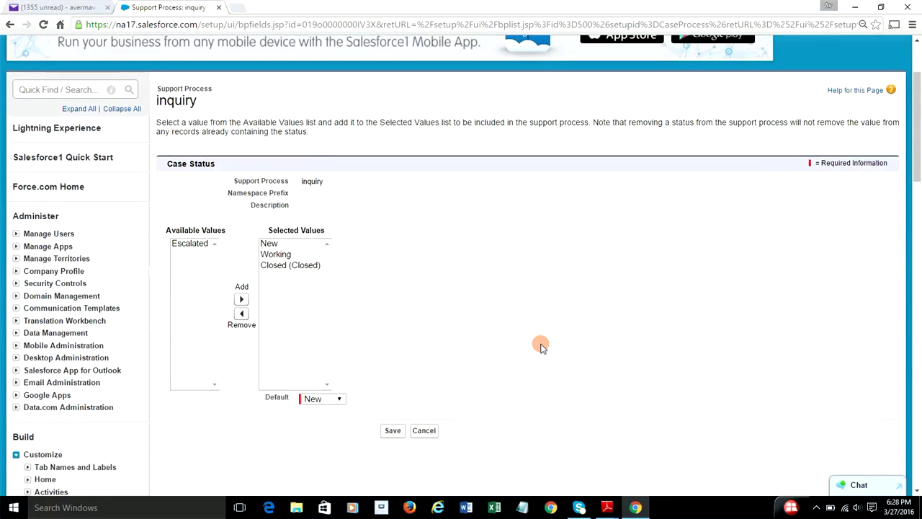
left_click(423, 430)
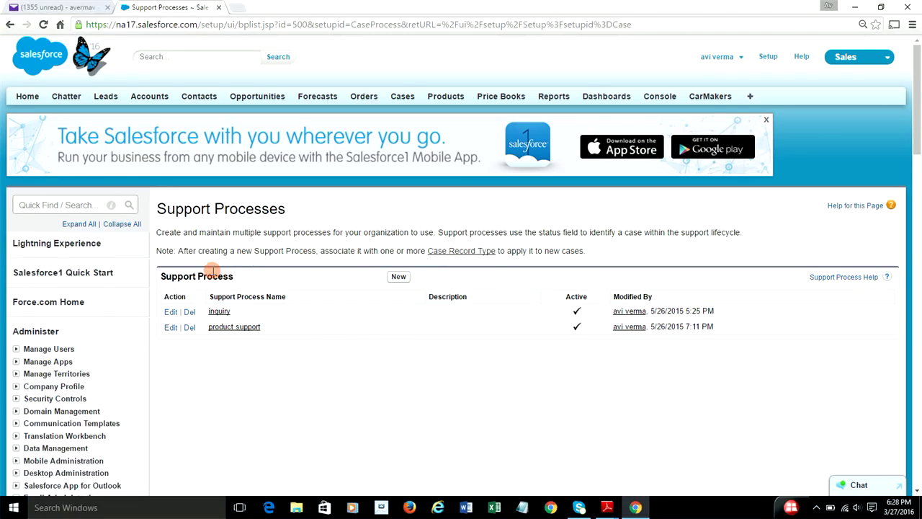
Step: Open the Inquiry case record type for editing and view its support process options, cancelling without changes
left_click(447, 253)
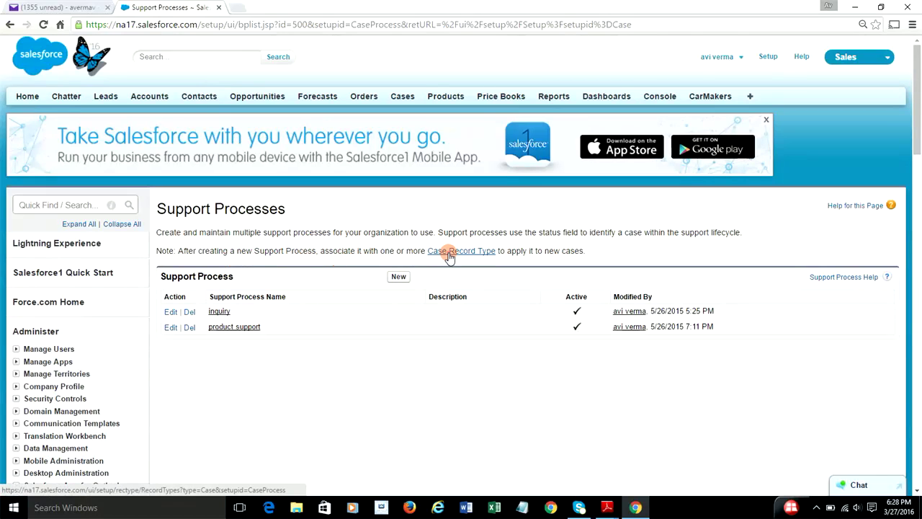
left_click(219, 311)
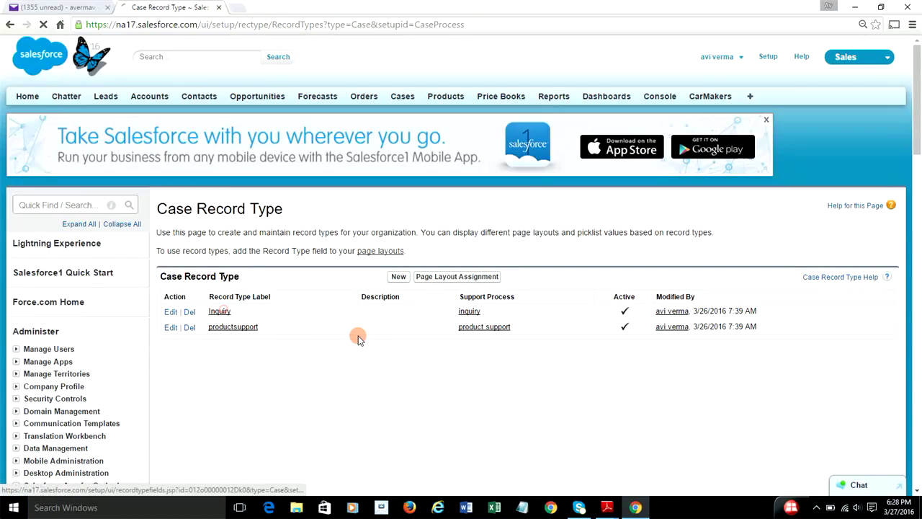
scroll(531, 356, "down", 2)
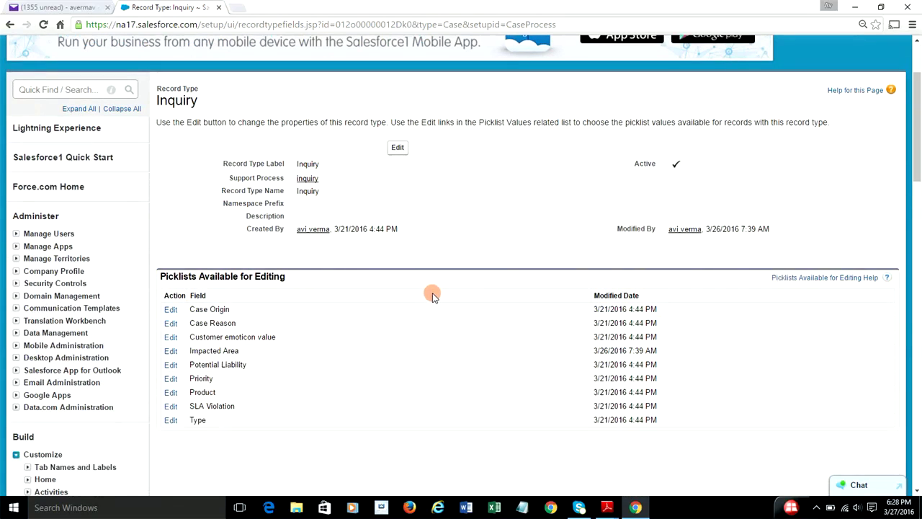
left_click(397, 147)
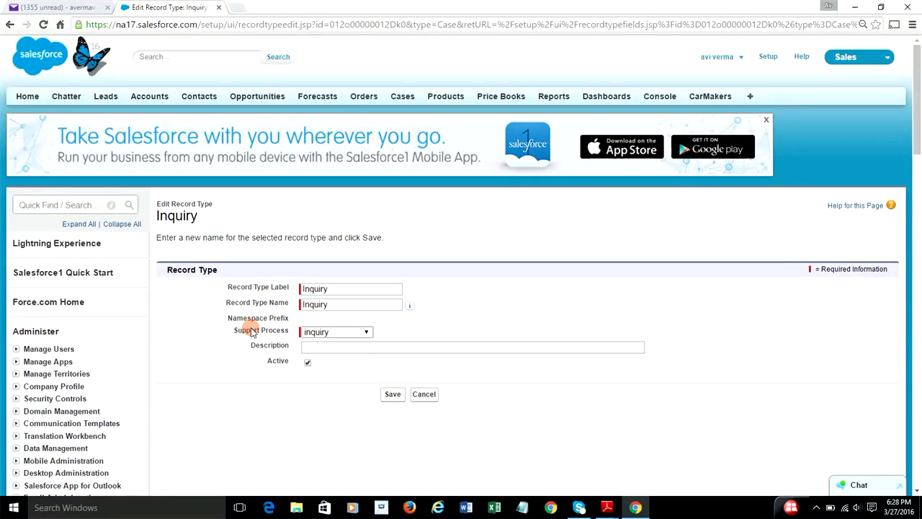
left_click(360, 333)
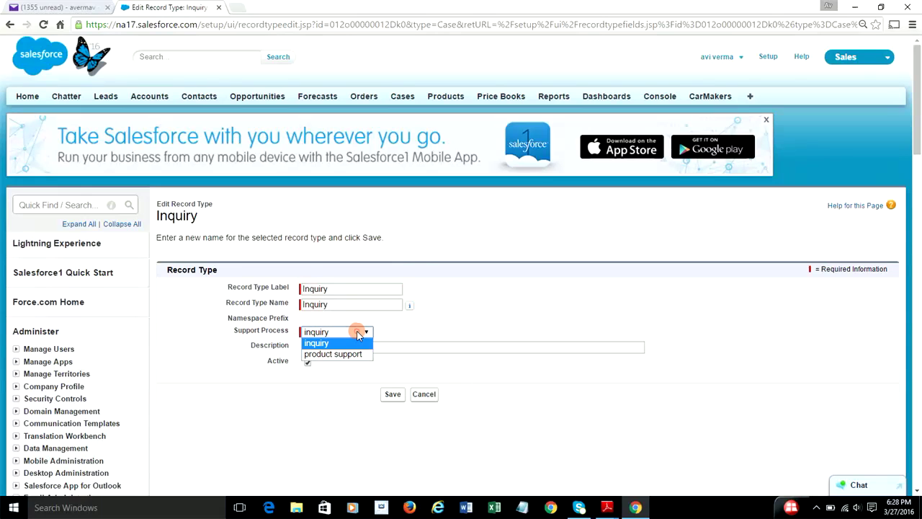
left_click(451, 328)
left_click(425, 393)
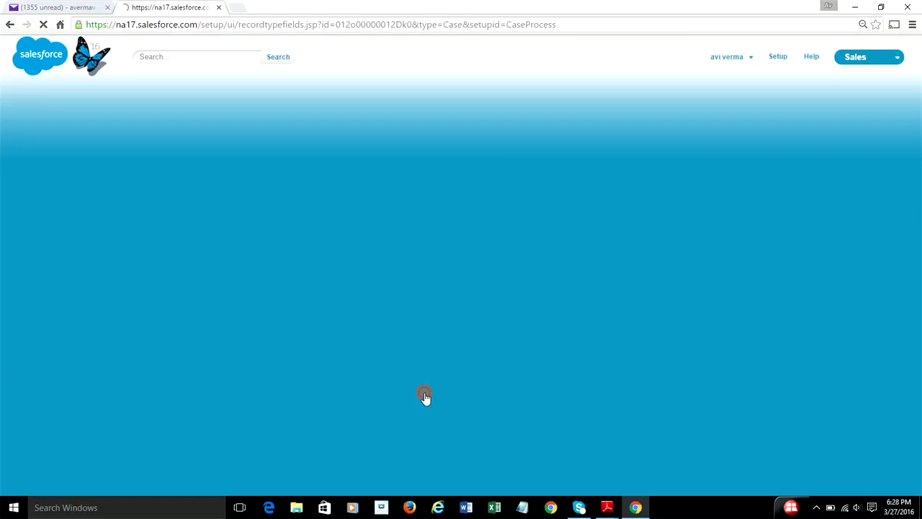
Step: View the support process options of the productsupport case record type without saving, and review its picklists available for editing
scroll(446, 349, "down", 8)
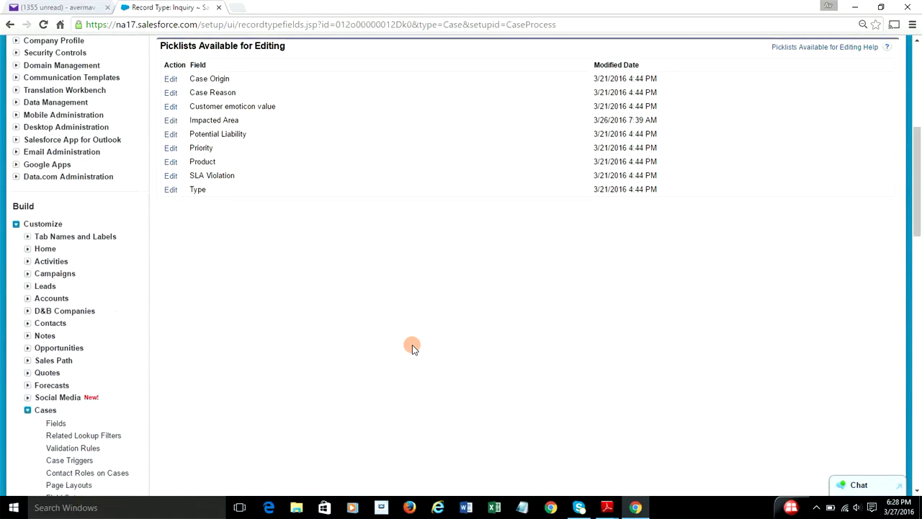
left_click(78, 360)
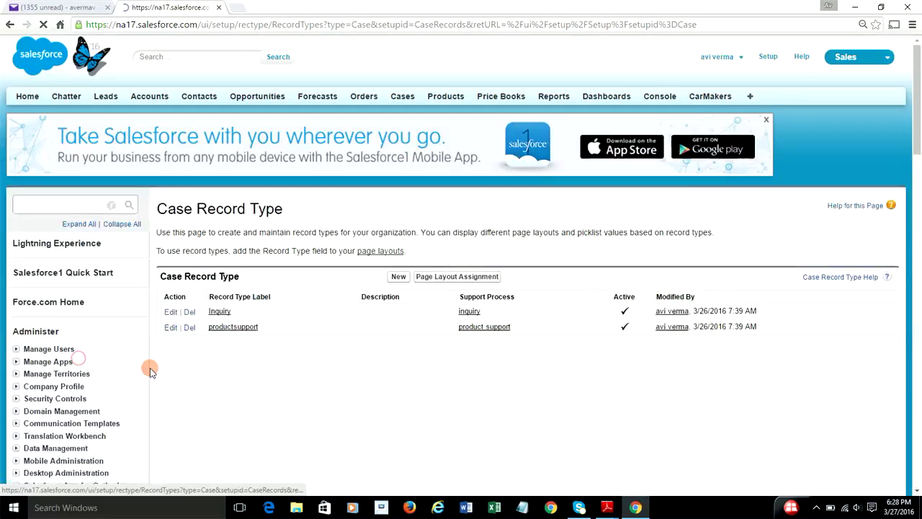
left_click(232, 327)
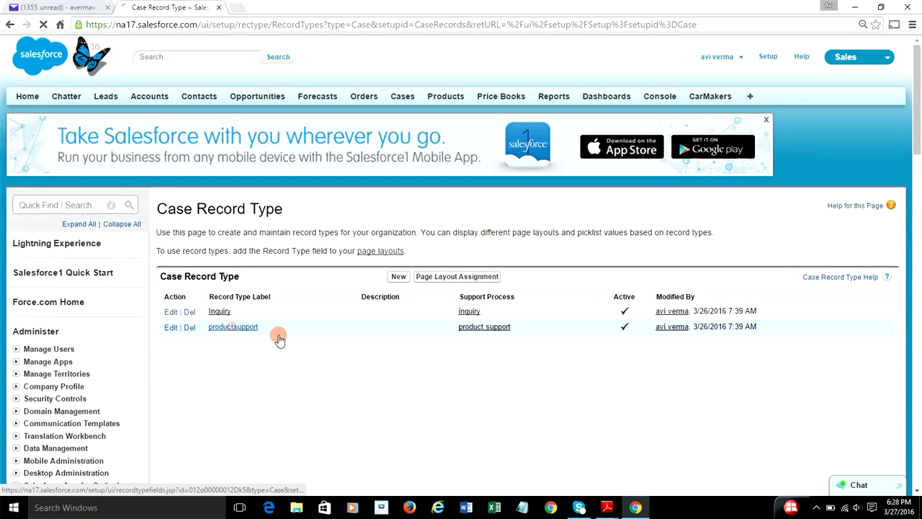
left_click(398, 262)
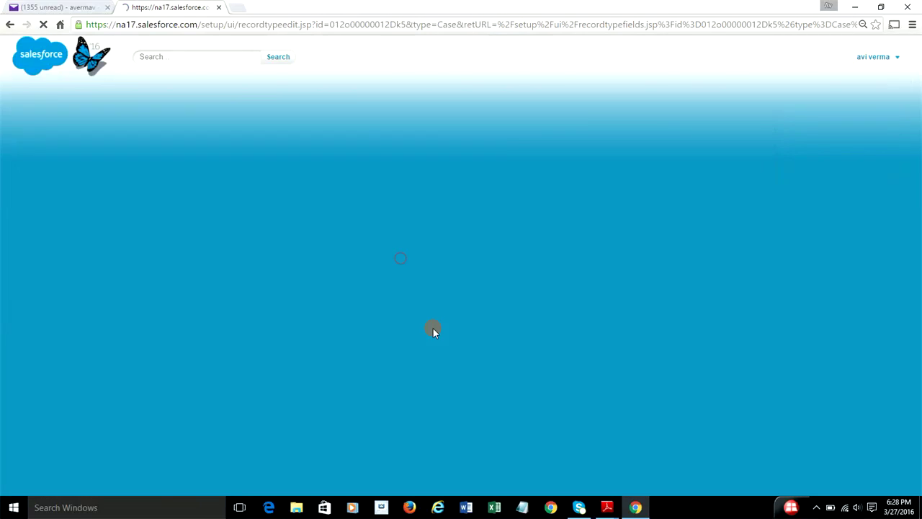
left_click(364, 331)
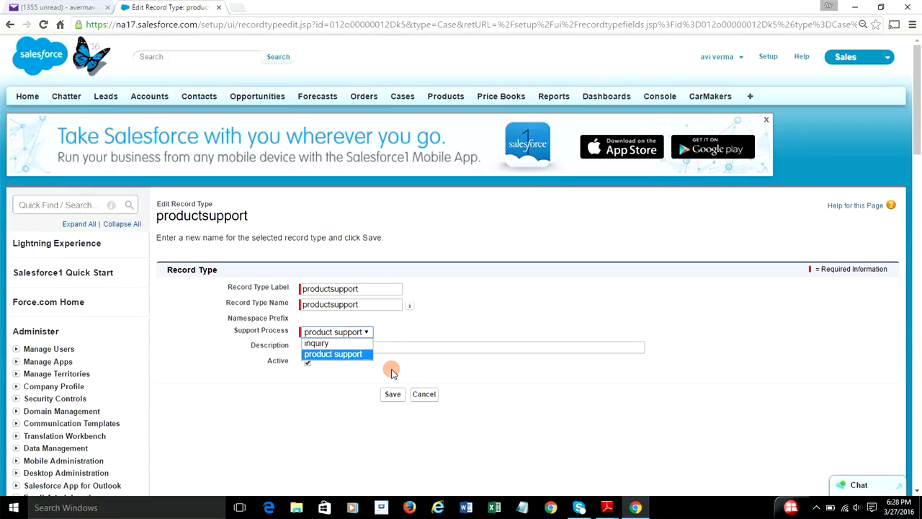
left_click(423, 395)
scroll(317, 310, "down", 2)
scroll(323, 311, "down", 2)
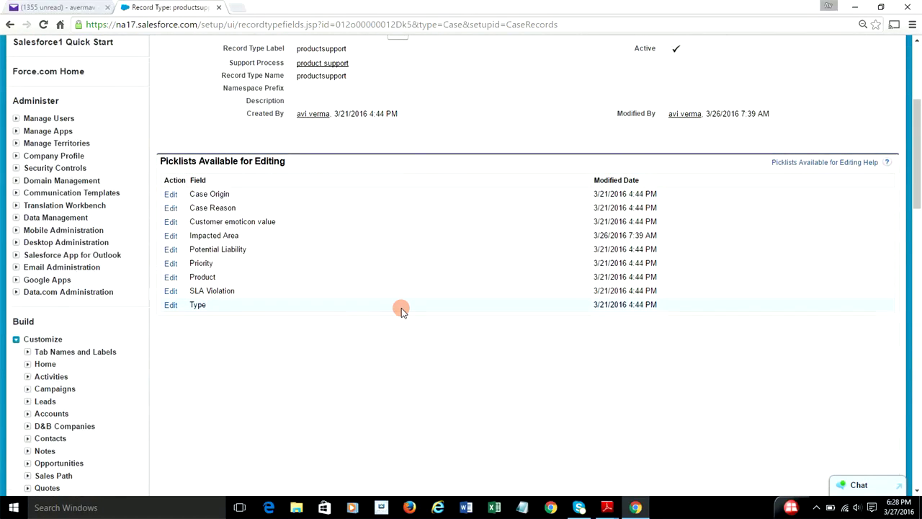
scroll(401, 307, "up", 4)
scroll(401, 307, "down", 4)
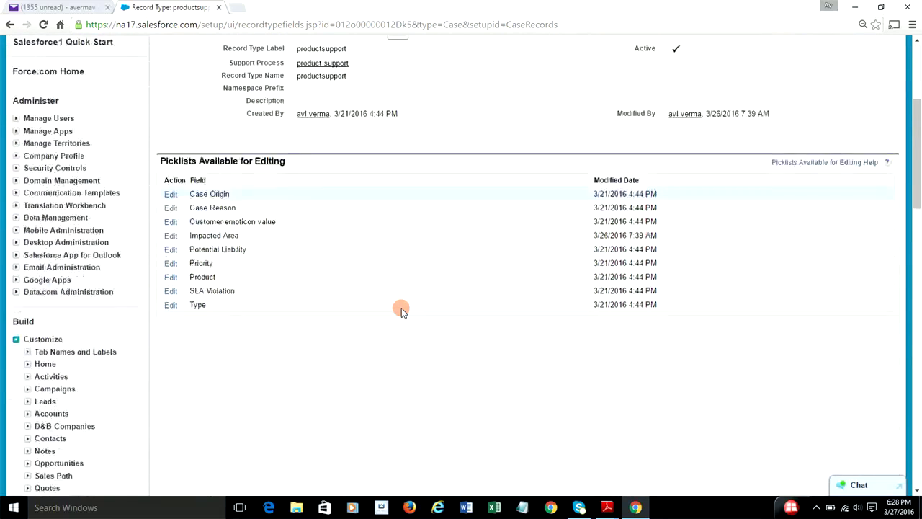
scroll(401, 307, "up", 2)
scroll(401, 307, "down", 5)
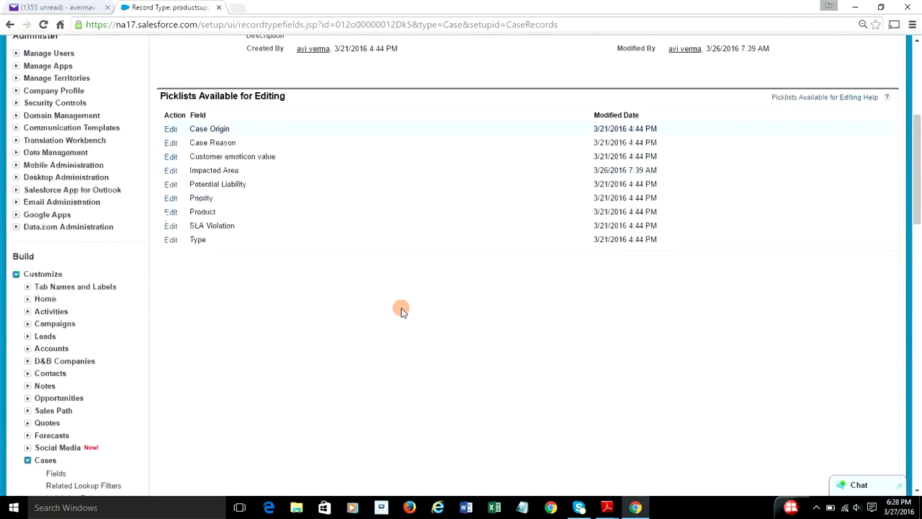
Step: Open the page layout assignment for case record types and review the layouts per profile for Master, Inquiry and productsupport
left_click(75, 473)
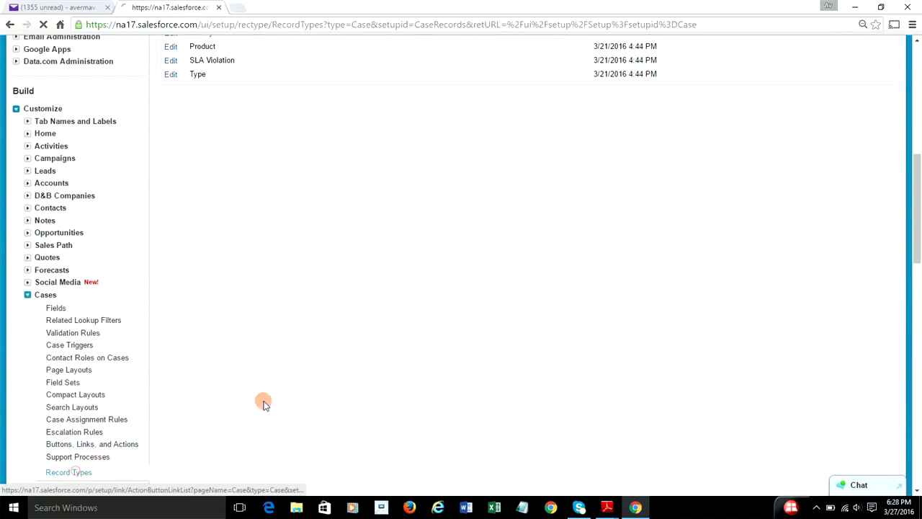
left_click(437, 280)
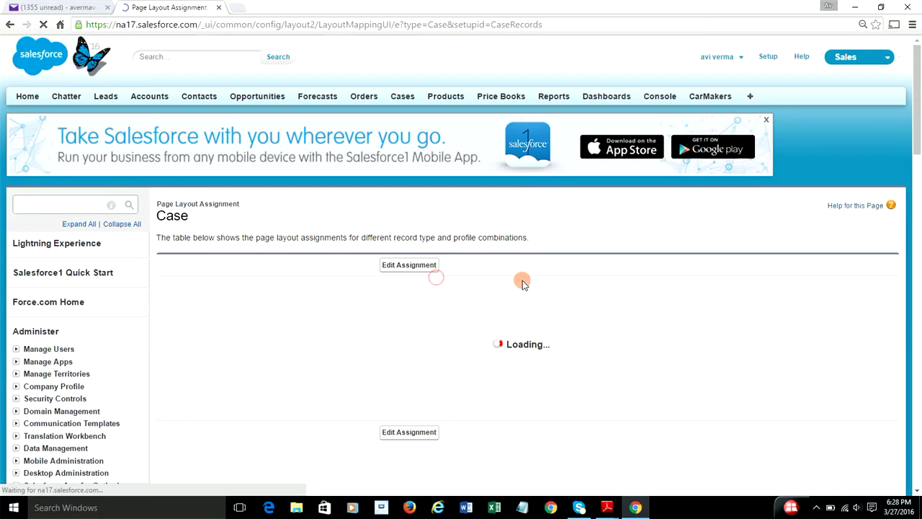
scroll(706, 308, "down", 3)
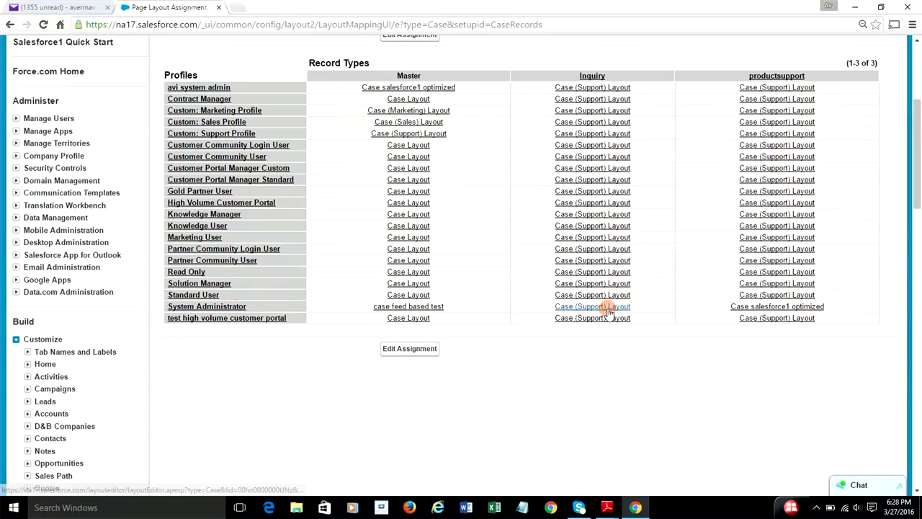
scroll(654, 308, "up", 2)
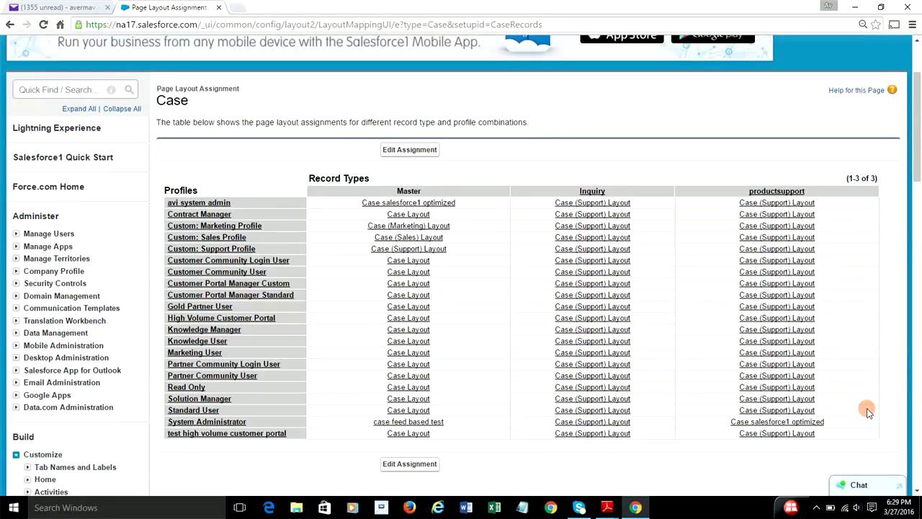
scroll(867, 412, "up", 3)
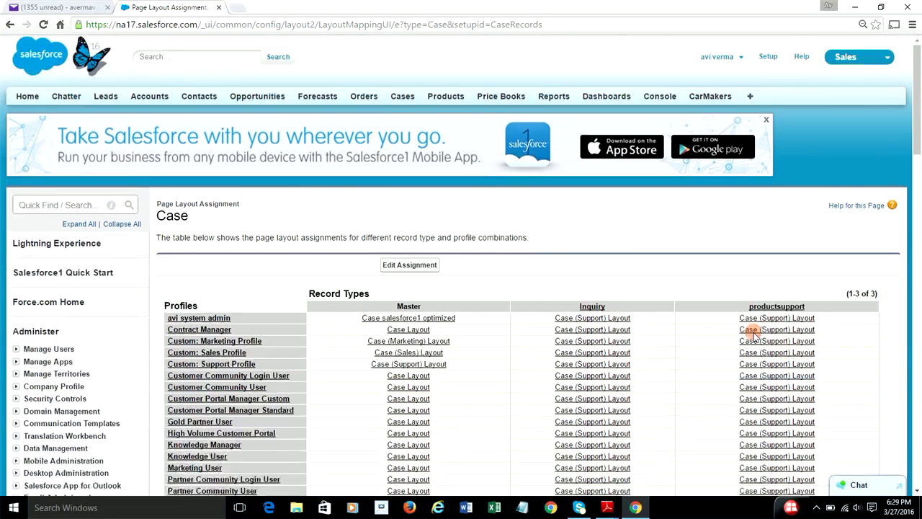
Step: Start a new case with the productsupport record type, review the fields on its form, and cancel without saving
left_click(402, 96)
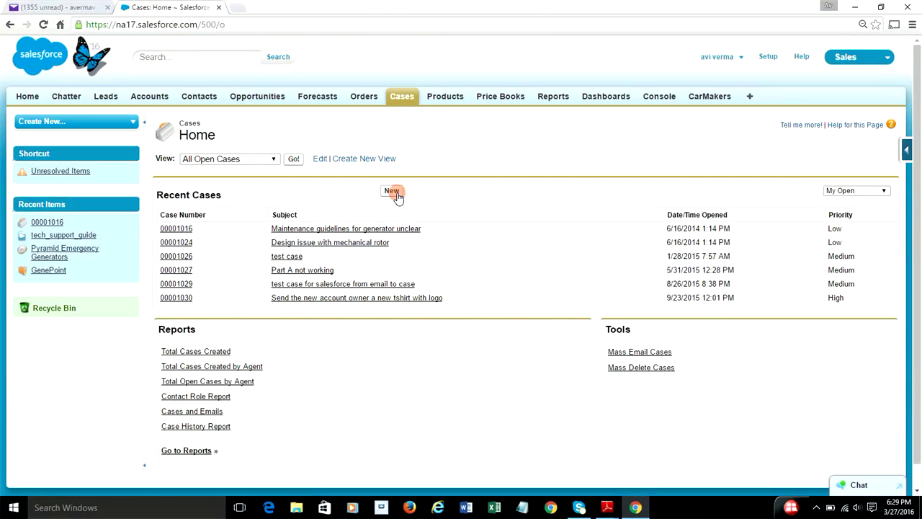
left_click(396, 193)
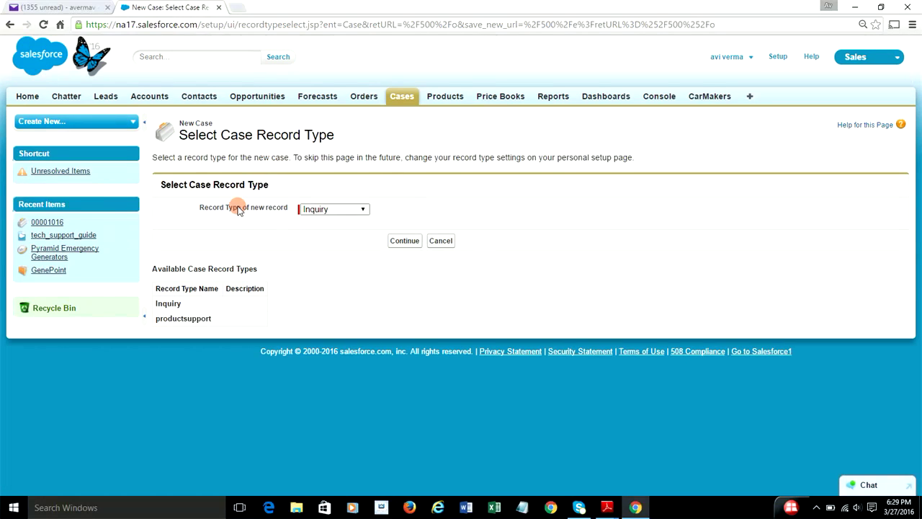
left_click(338, 209)
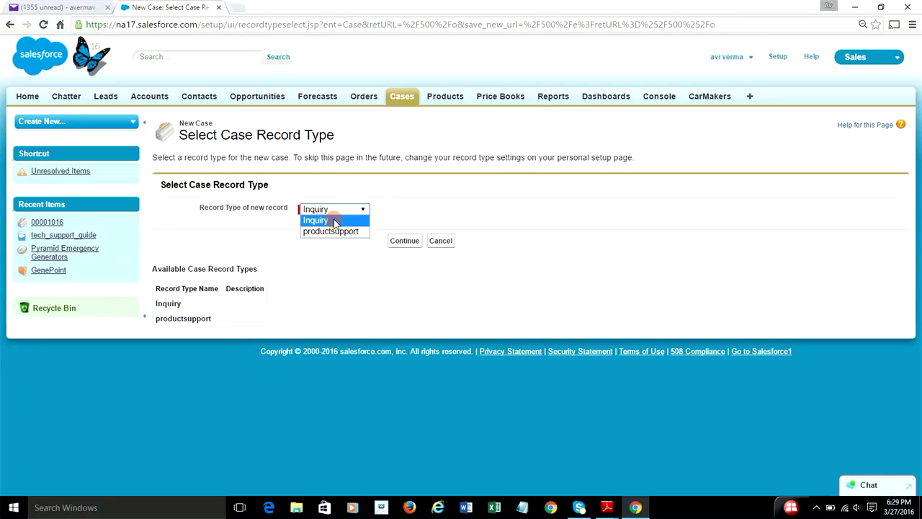
left_click(335, 231)
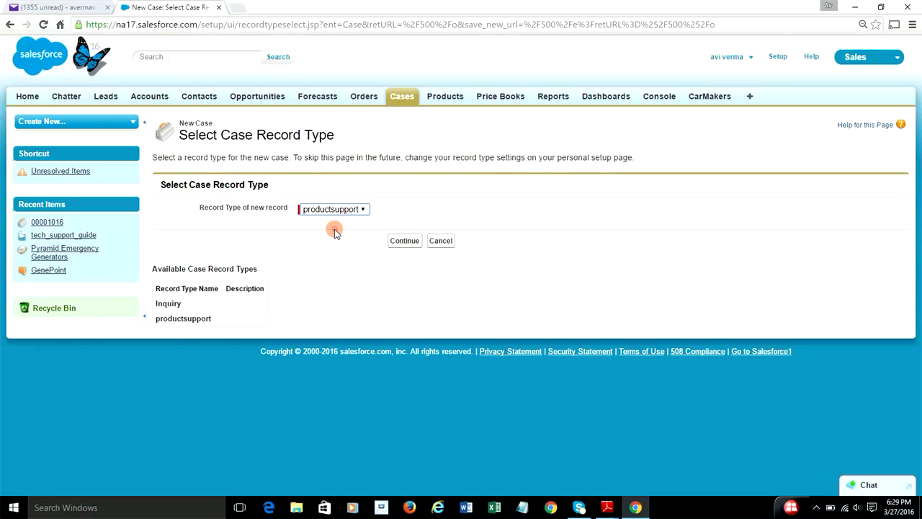
left_click(404, 241)
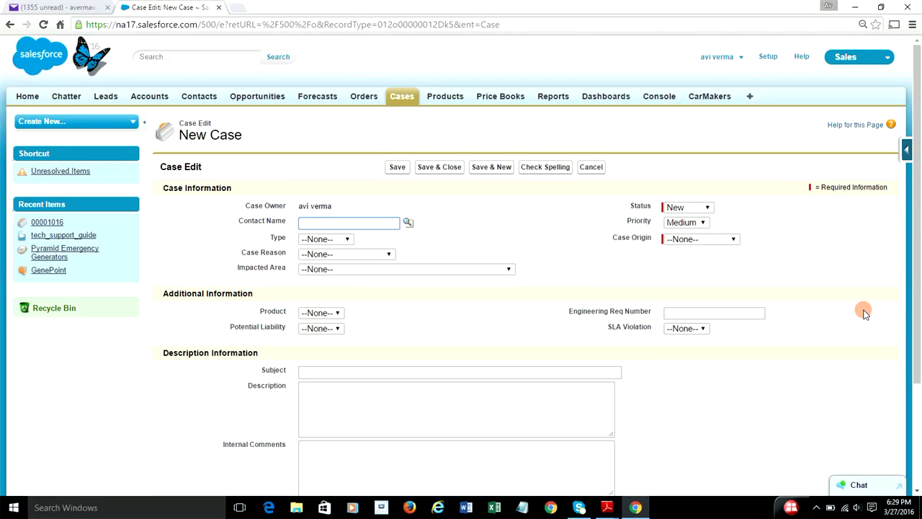
scroll(849, 307, "down", 2)
scroll(866, 311, "down", 1)
scroll(867, 312, "up", 3)
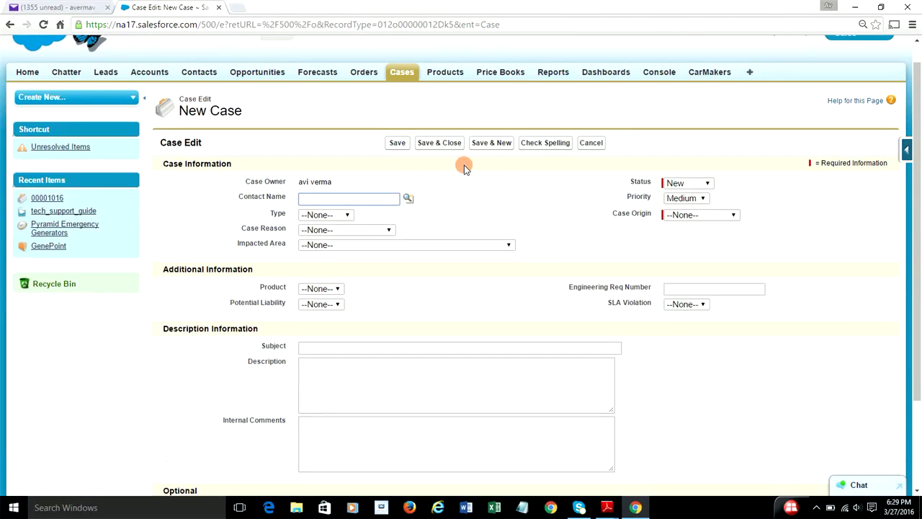
left_click(591, 143)
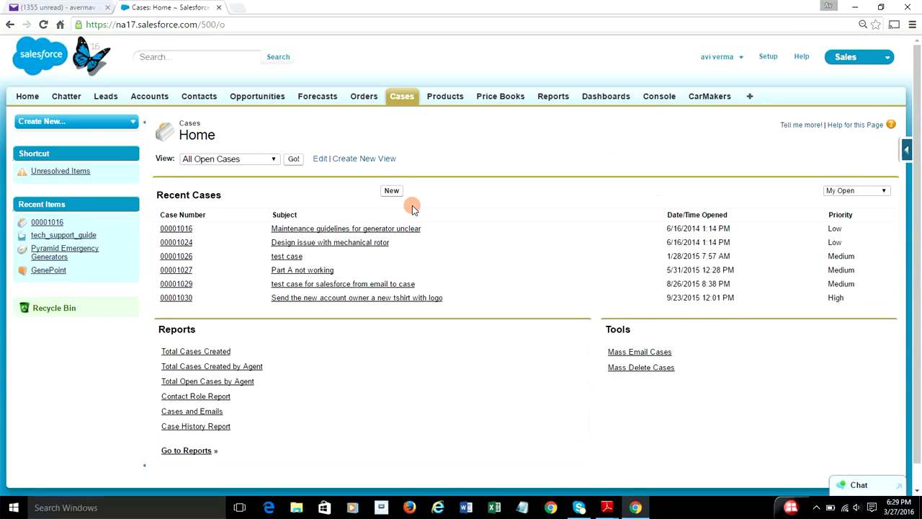
Step: Start another new case to view the record type selection, cancel it, and return to Setup
left_click(391, 193)
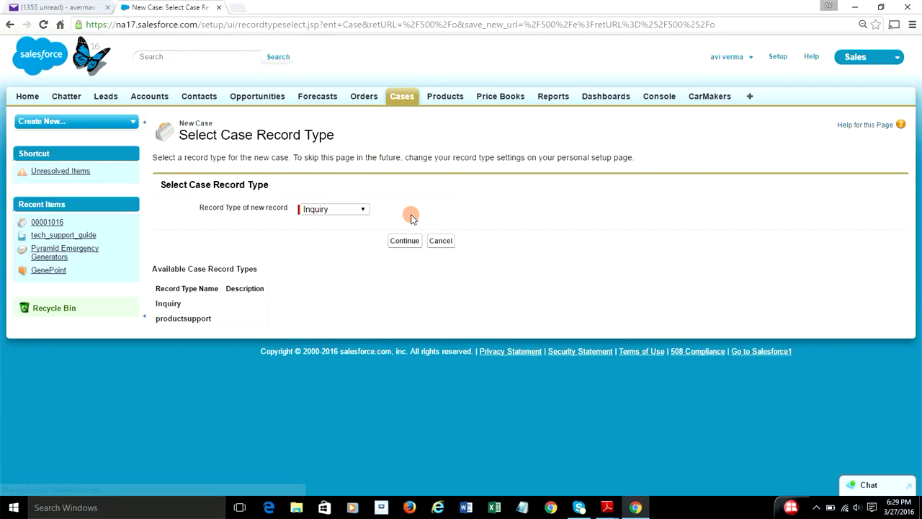
left_click(442, 242)
left_click(768, 56)
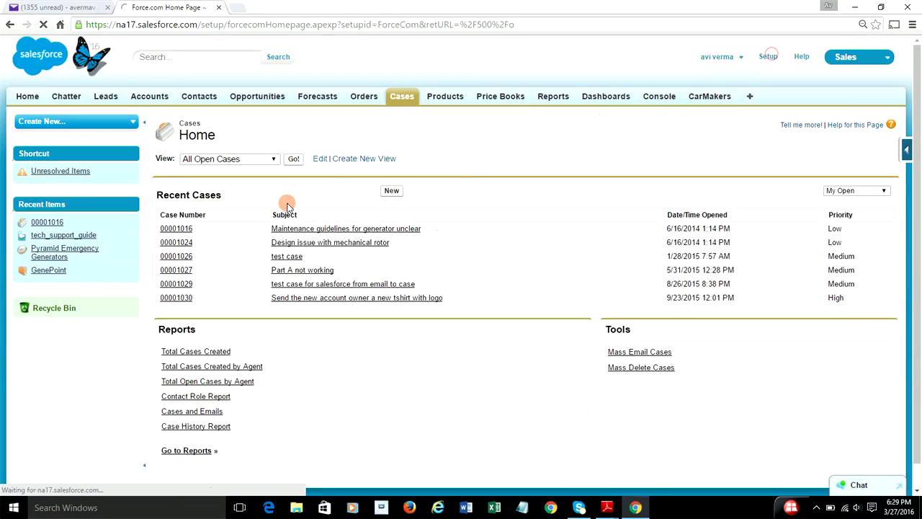
Step: Filter the Setup menu by "case" to list the case customization options
left_click(98, 205)
type("case")
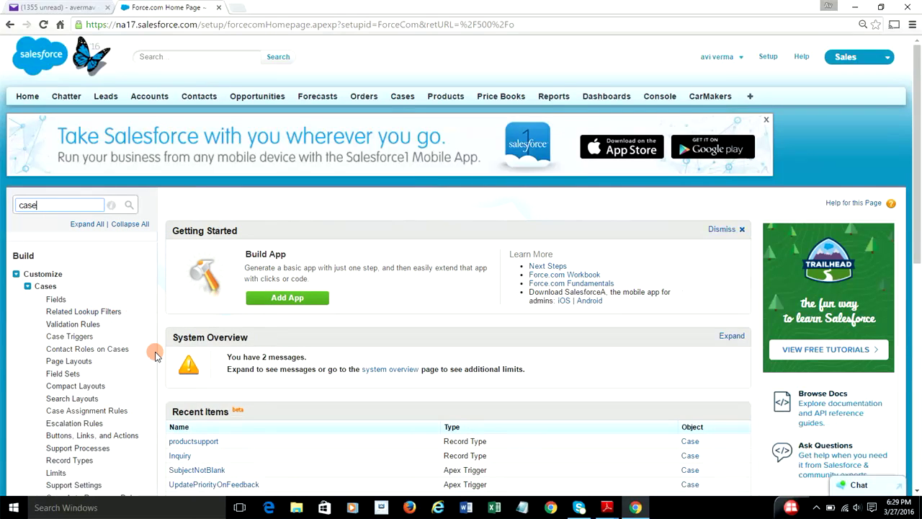
scroll(216, 349, "down", 3)
Step: Switch to the CaseManagementTips PDF in Adobe Reader, read the Case Teams section, and return to Salesforce Setup
key("alt+Tab")
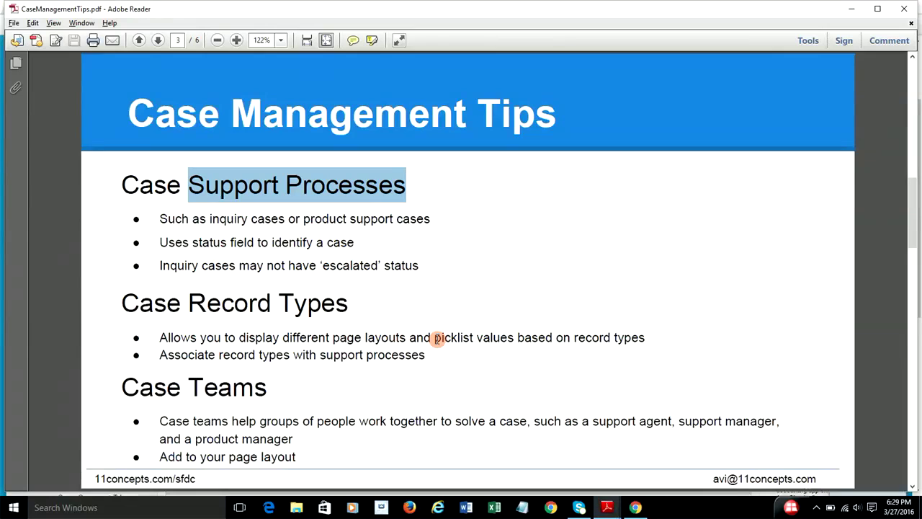
left_click_drag(119, 386, 266, 388)
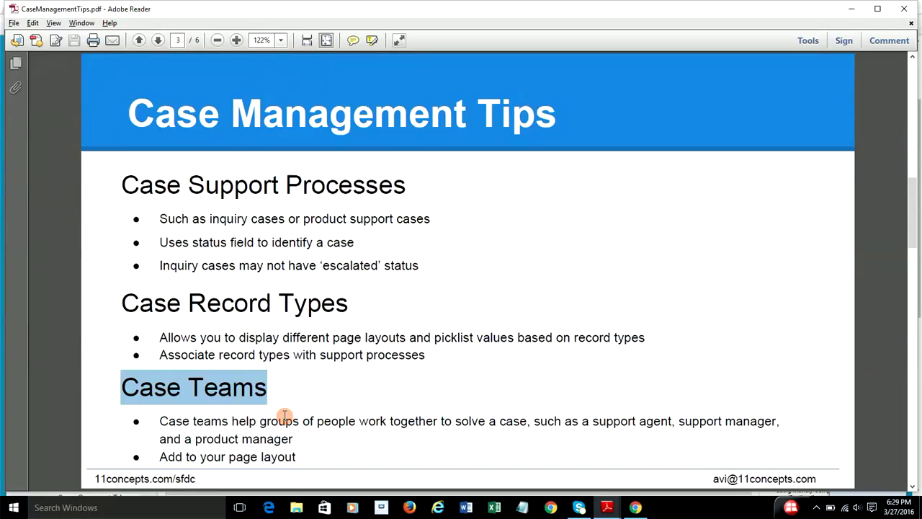
left_click(157, 420)
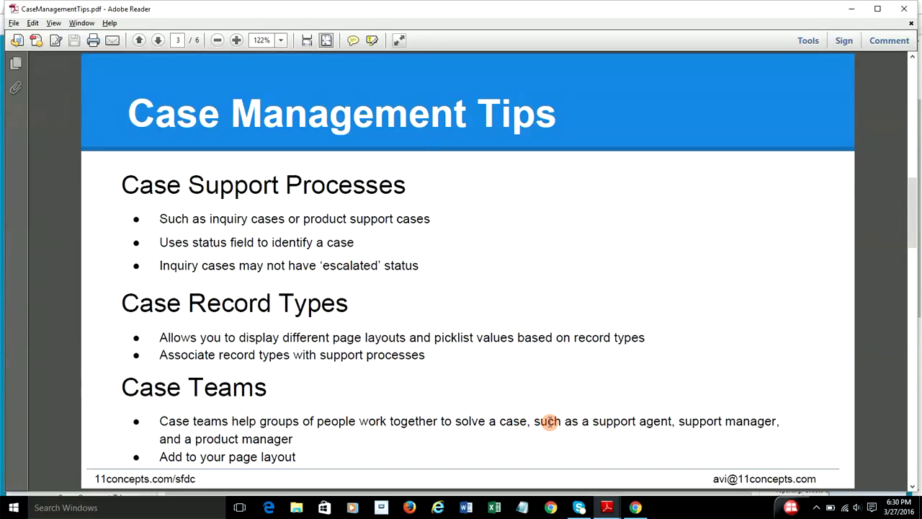
left_click(595, 421)
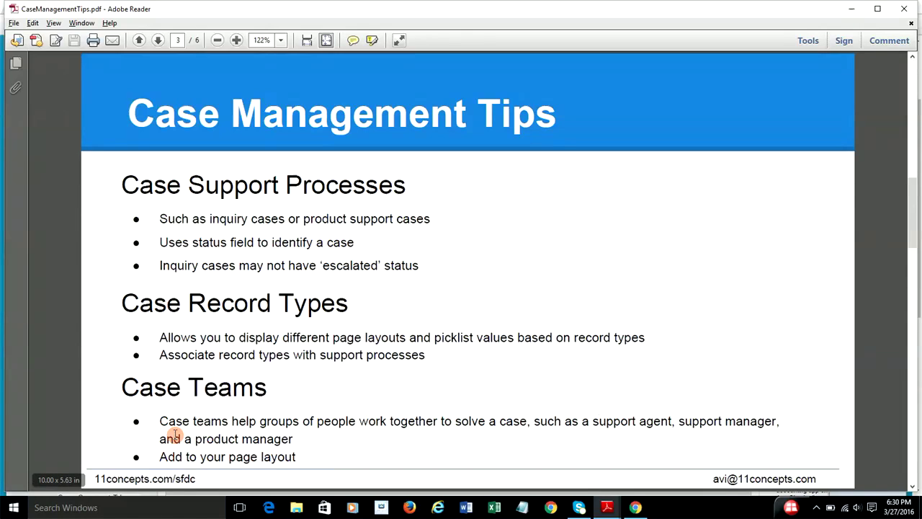
left_click_drag(157, 456, 319, 455)
left_click(316, 456)
key("alt+Tab")
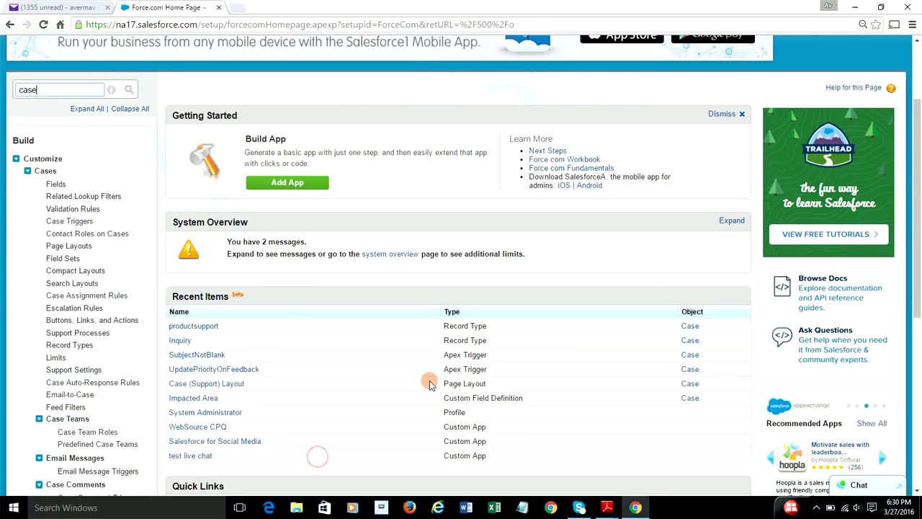
Step: Open the Case (Support) Layout for editing and review its related lists, including Case Team
left_click(71, 245)
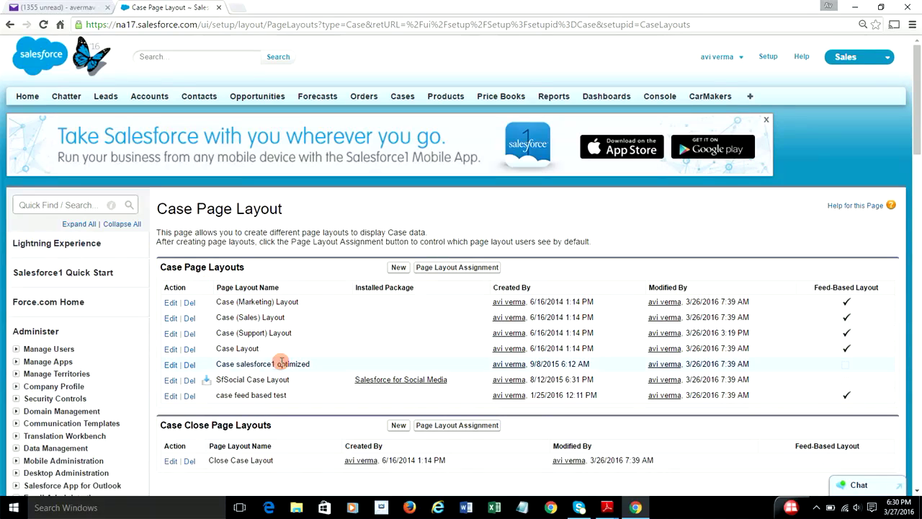
left_click(170, 333)
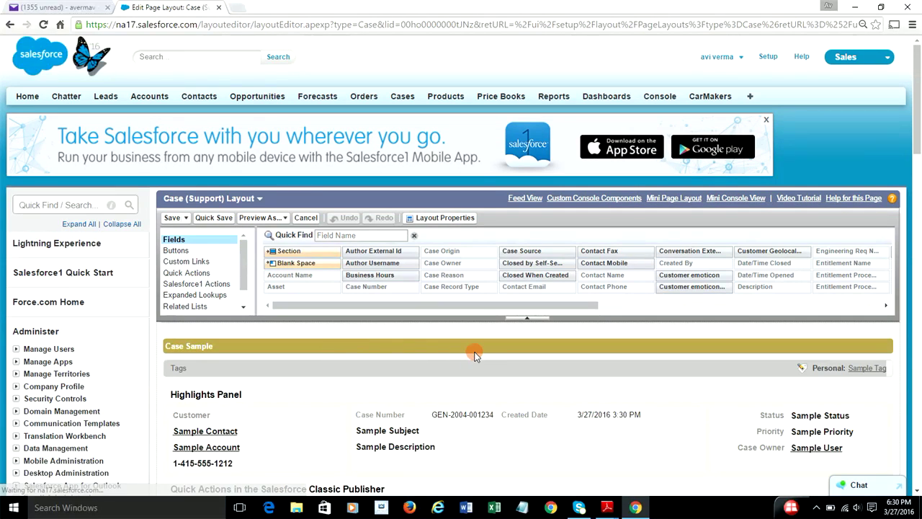
scroll(484, 349, "down", 3)
scroll(484, 349, "up", 1)
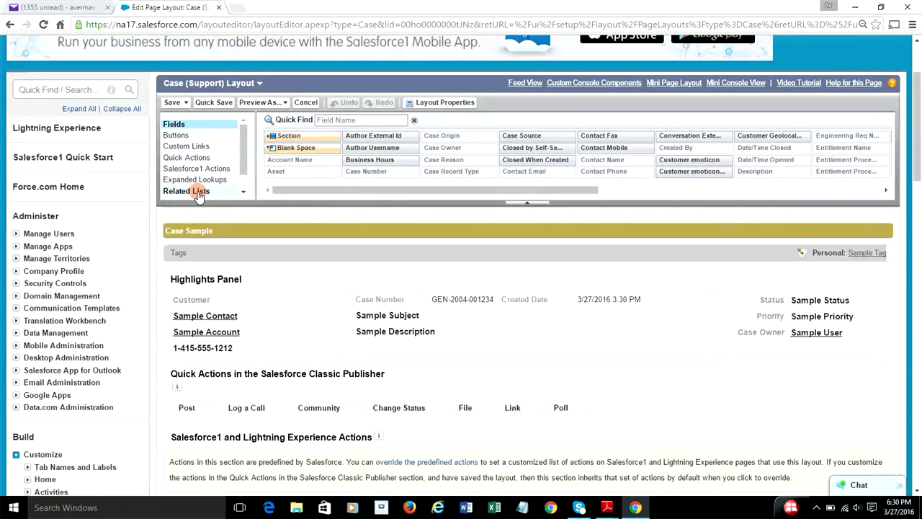
left_click(196, 193)
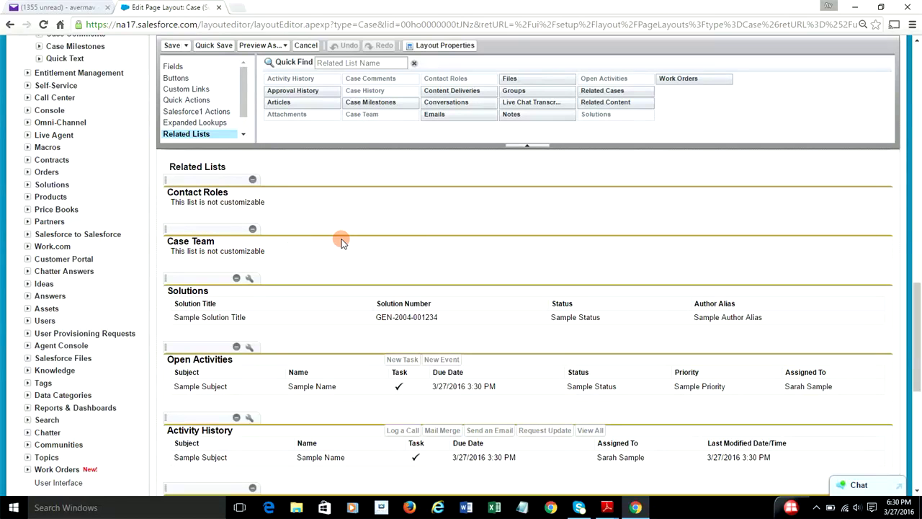
scroll(342, 243, "up", 3)
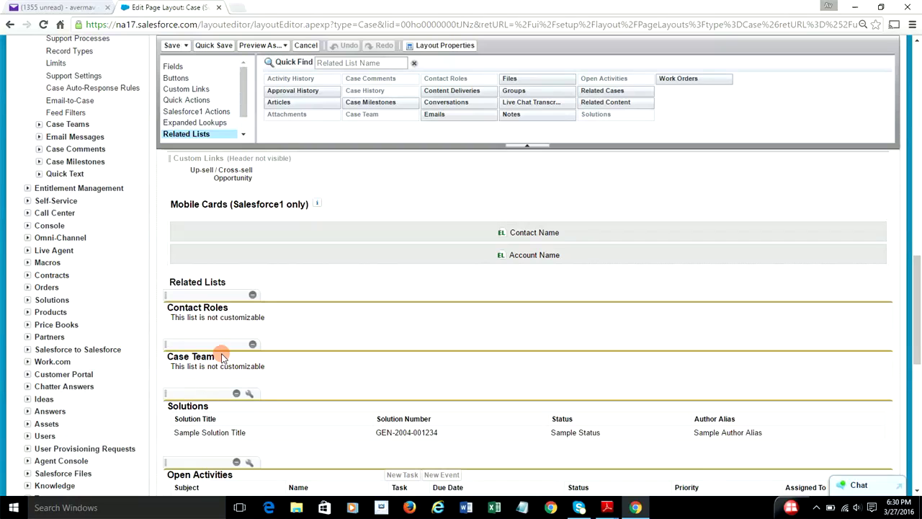
Step: Switch to the tips PDF in Adobe Reader, go to page 4, and read the Customize Case Fields section
key("alt+Tab")
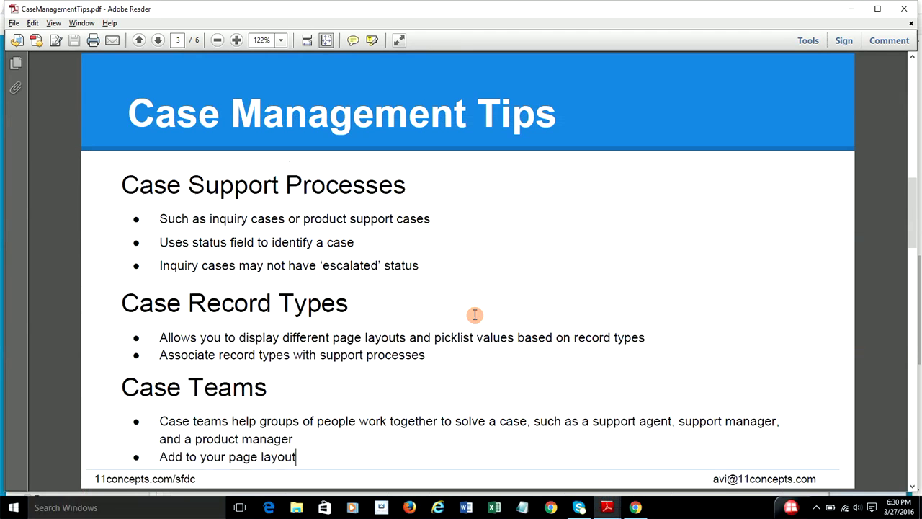
key("Page_Down")
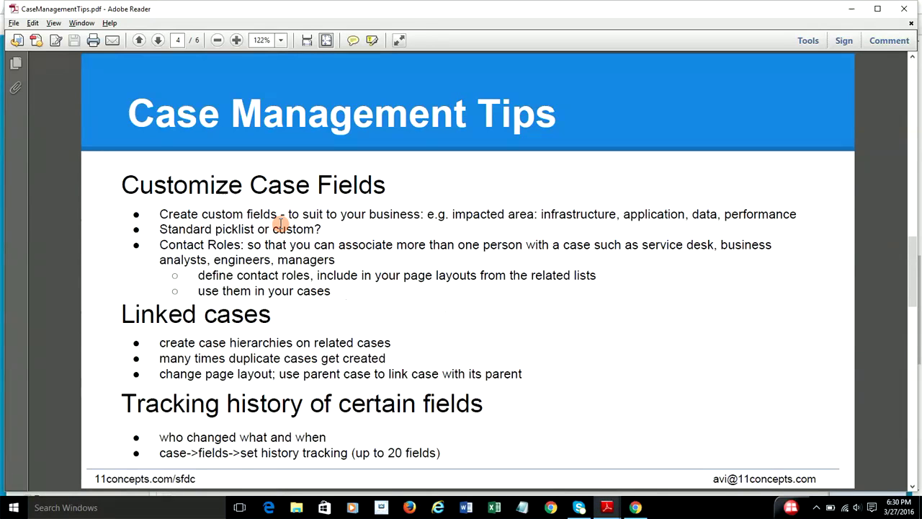
key("alt+Tab")
key("alt+Tab")
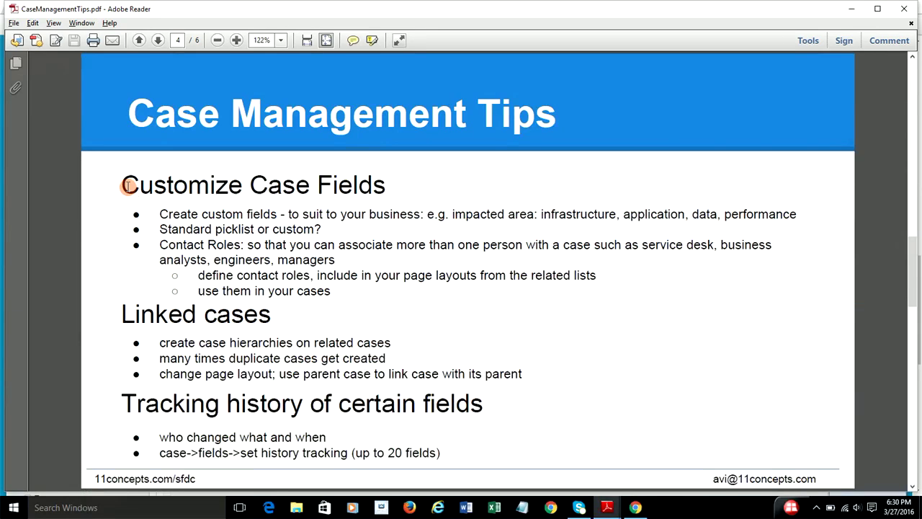
left_click_drag(124, 185, 348, 299)
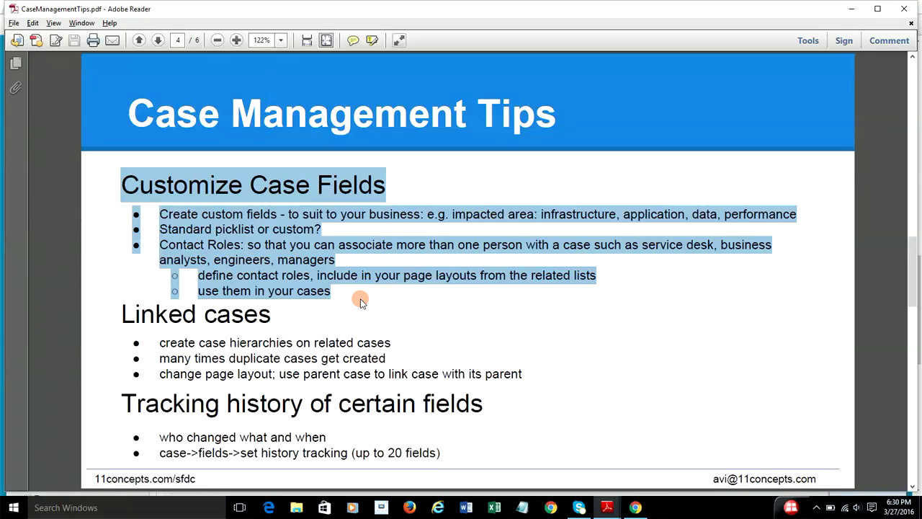
left_click(361, 301)
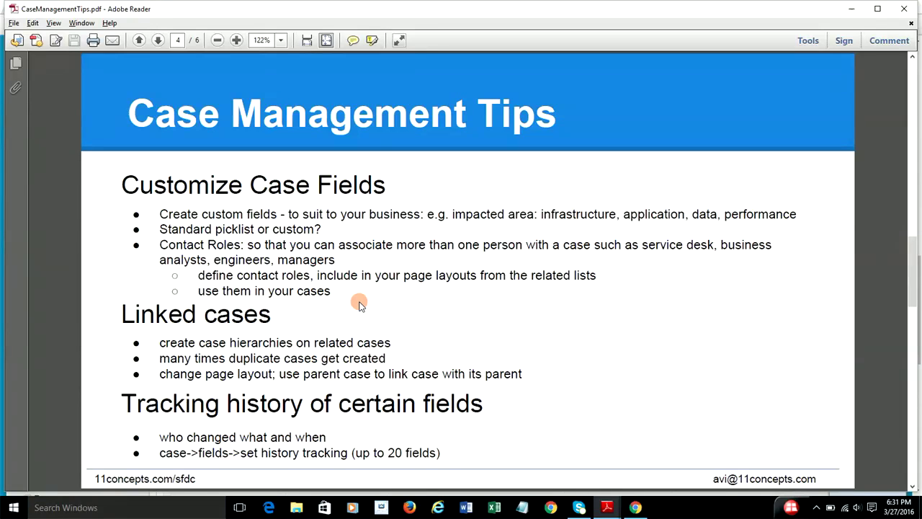
Step: Return to Salesforce, open the case fields list, and review the picklist values of the Case Origin standard field
key("alt+Tab")
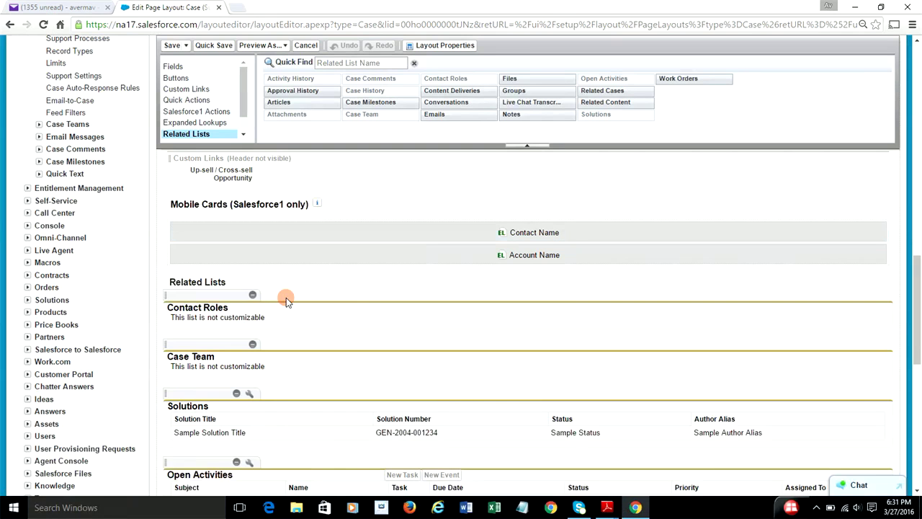
scroll(129, 235, "up", 5)
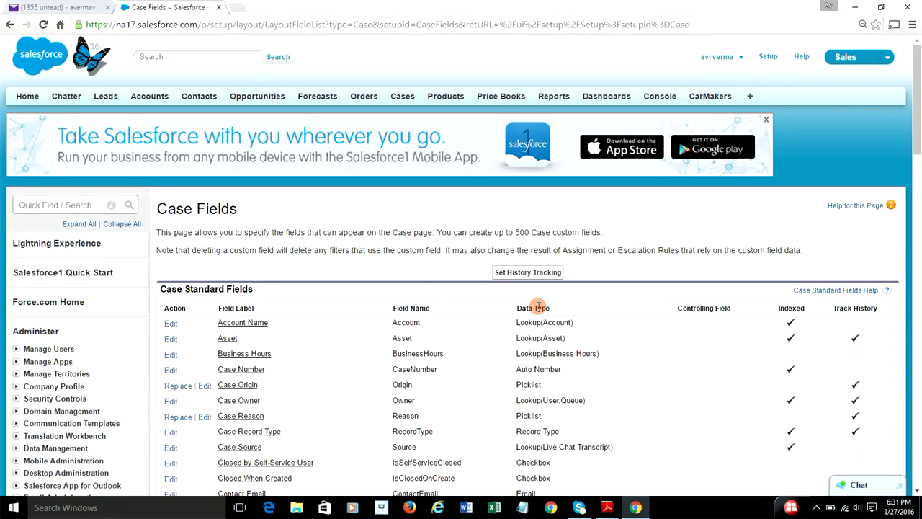
scroll(561, 315, "down", 3)
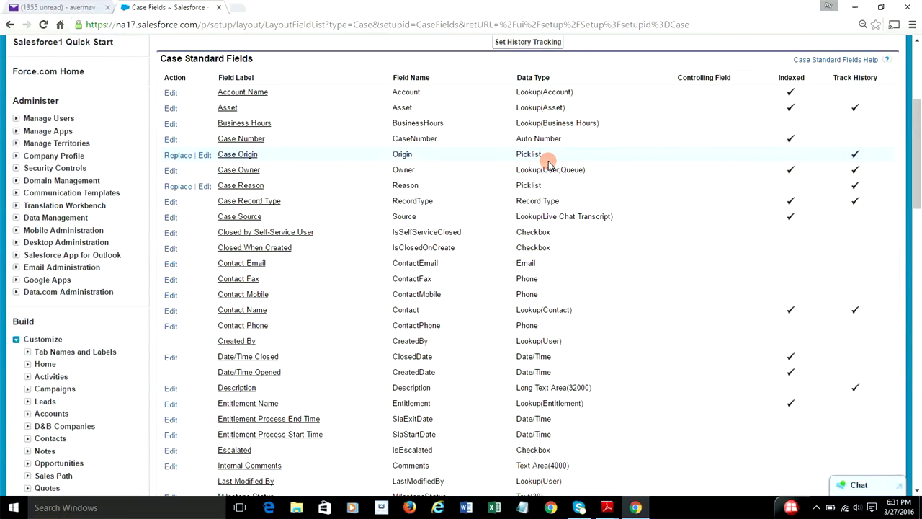
left_click(230, 157)
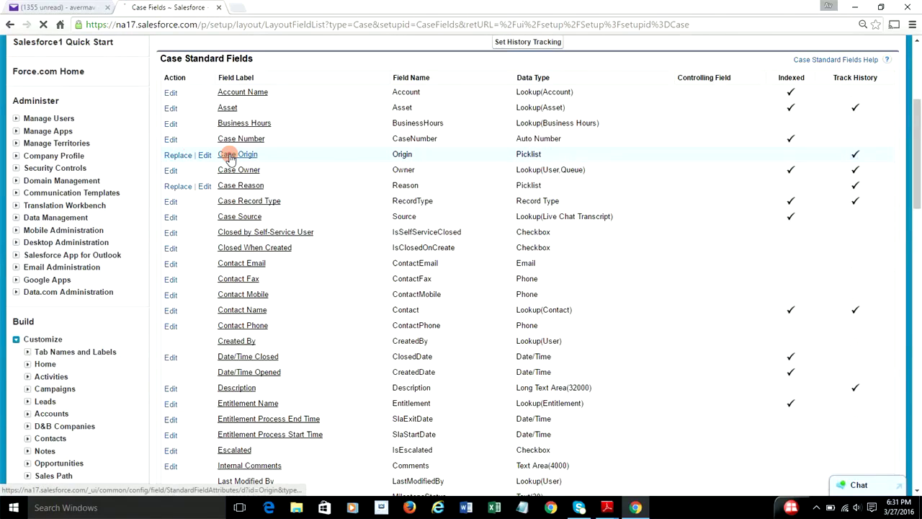
scroll(563, 288, "down", 4)
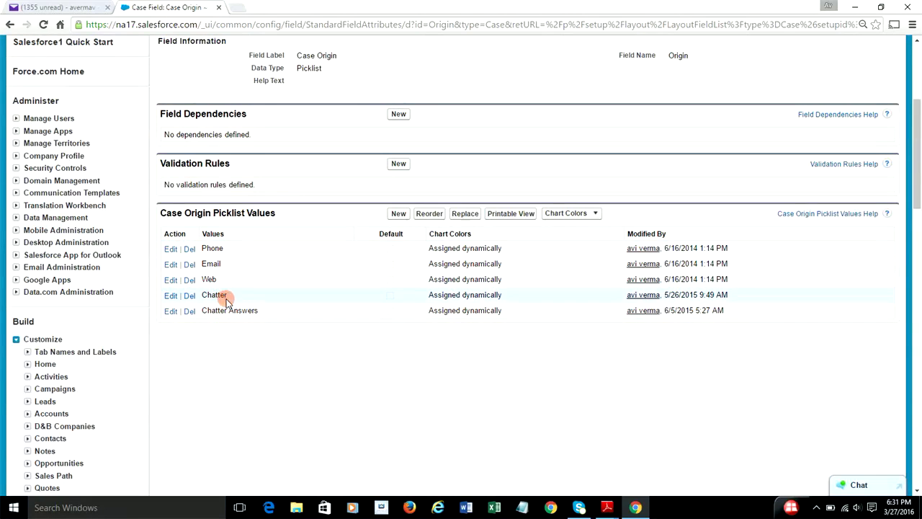
scroll(516, 268, "up", 3)
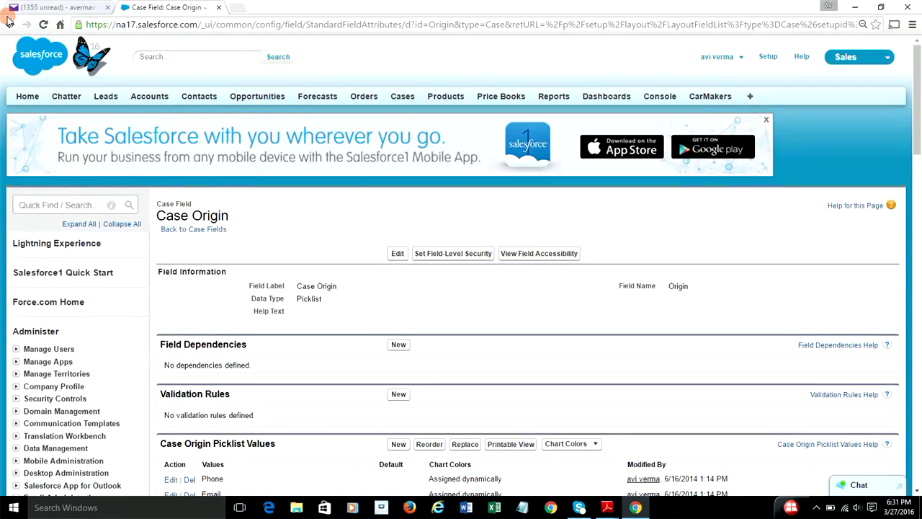
Step: Go back to the case fields and review the picklist values of the Case Reason standard field
left_click(9, 23)
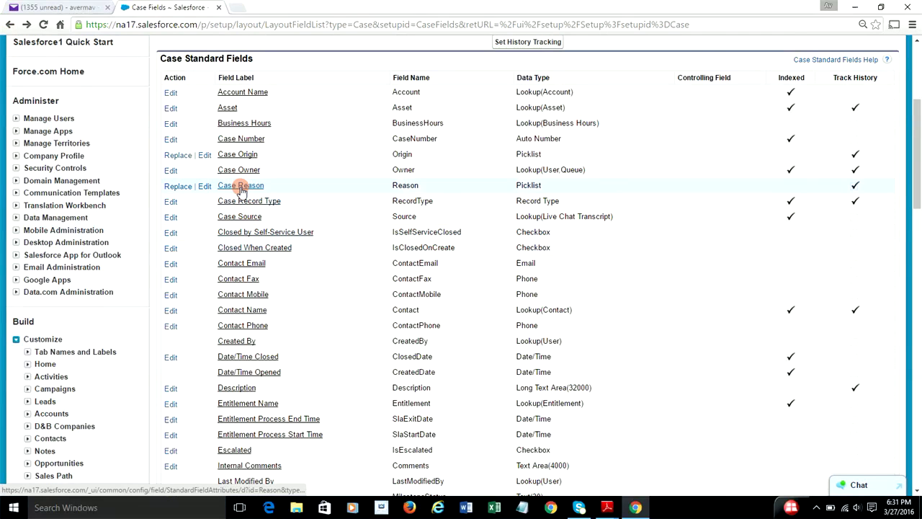
left_click(242, 187)
scroll(494, 323, "down", 3)
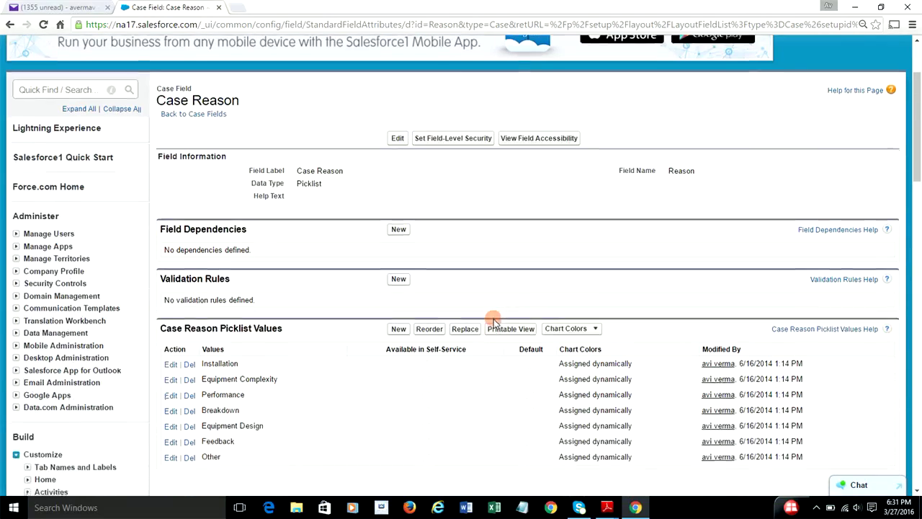
left_click(9, 25)
Step: Browse the remaining standard and custom case fields, then open the Impacted Area custom field and review its picklist values
scroll(532, 277, "down", 7)
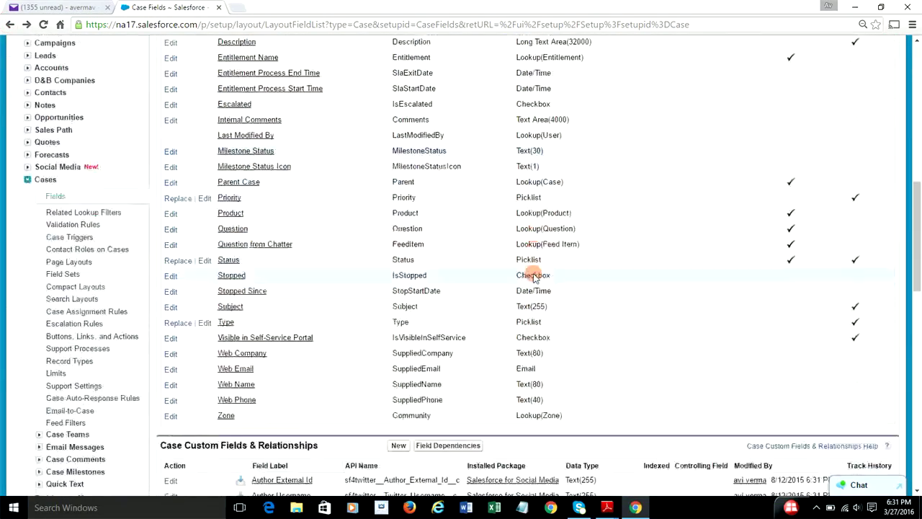
scroll(531, 277, "down", 3)
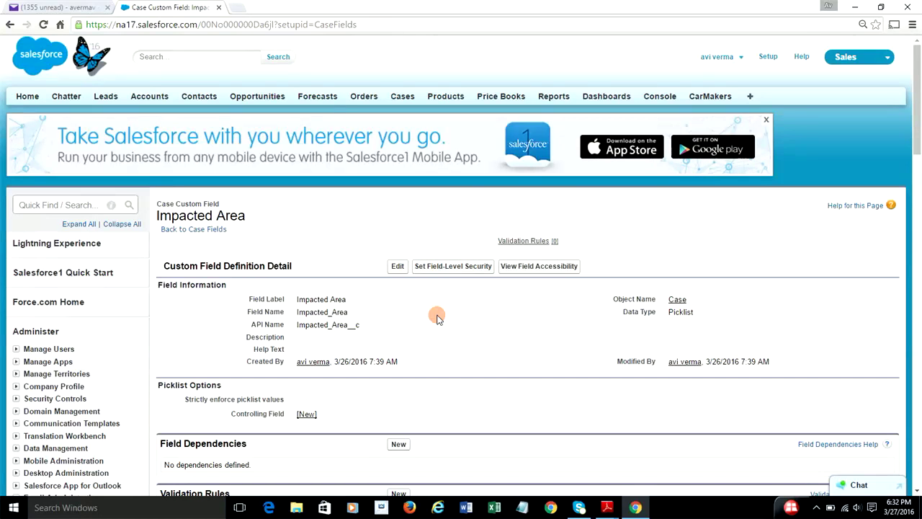
scroll(475, 337, "down", 3)
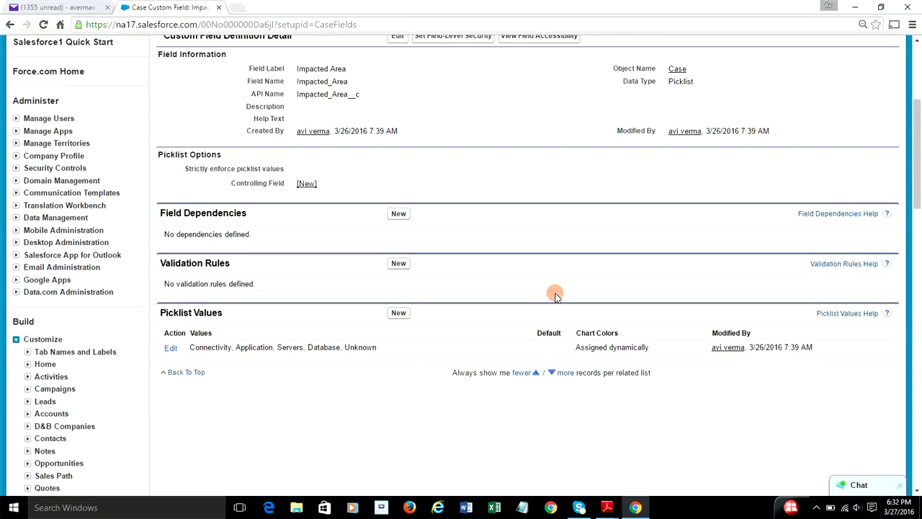
scroll(555, 295, "up", 2)
Step: Switch to the tips PDF in Adobe Reader and read the Linked cases section on page 4
key("alt+Tab")
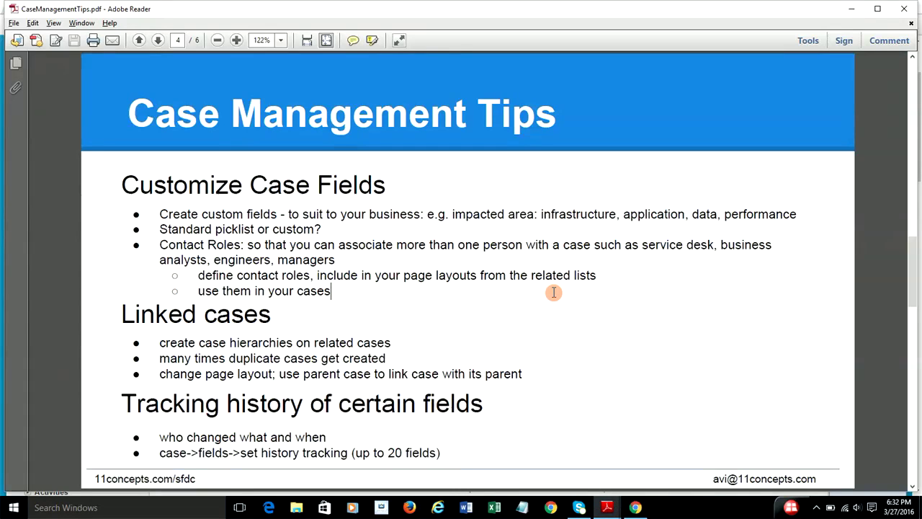
left_click_drag(121, 315, 513, 373)
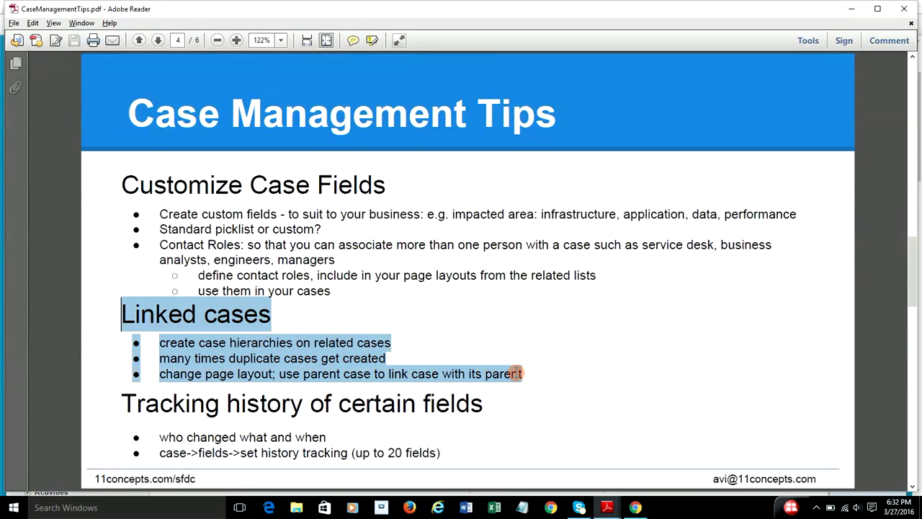
left_click(549, 376)
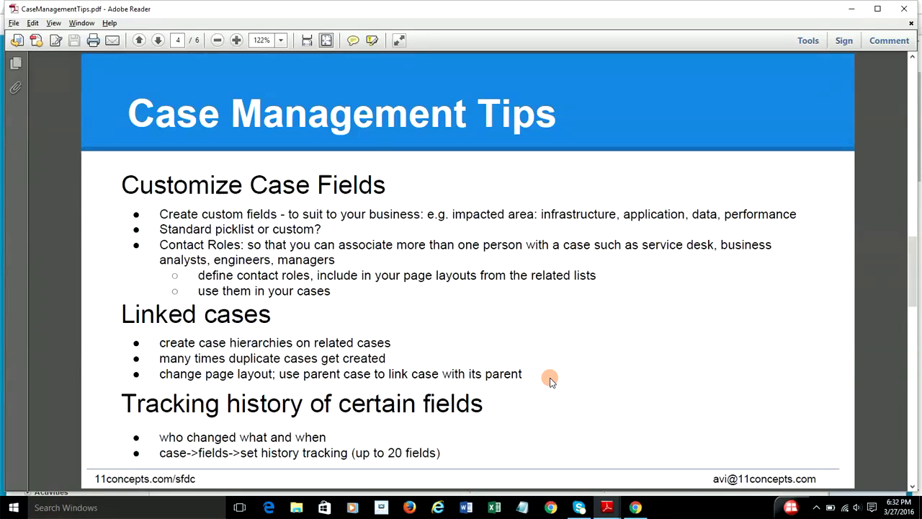
key("alt+Tab")
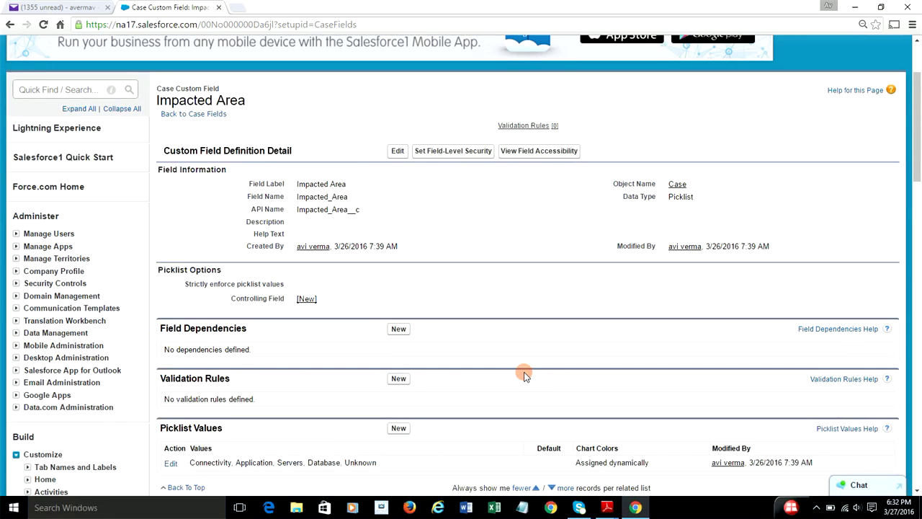
key("alt+Tab")
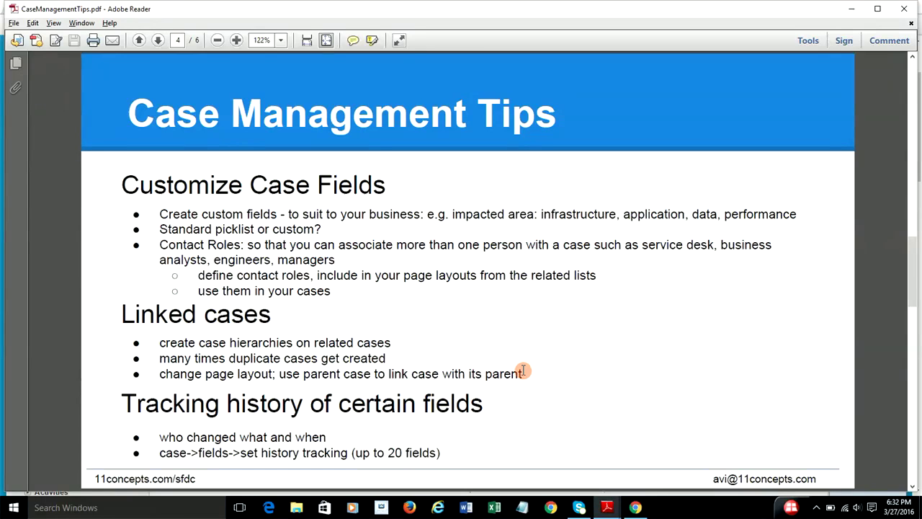
Step: Return to Salesforce, go to the case page layouts, and open the Case (Support) Layout for editing
key("alt+Tab")
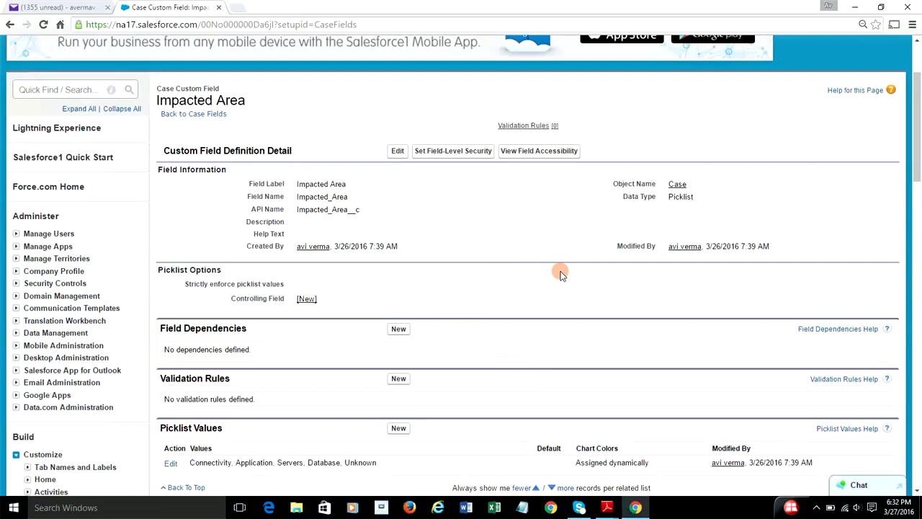
scroll(561, 274, "up", 2)
scroll(570, 292, "down", 3)
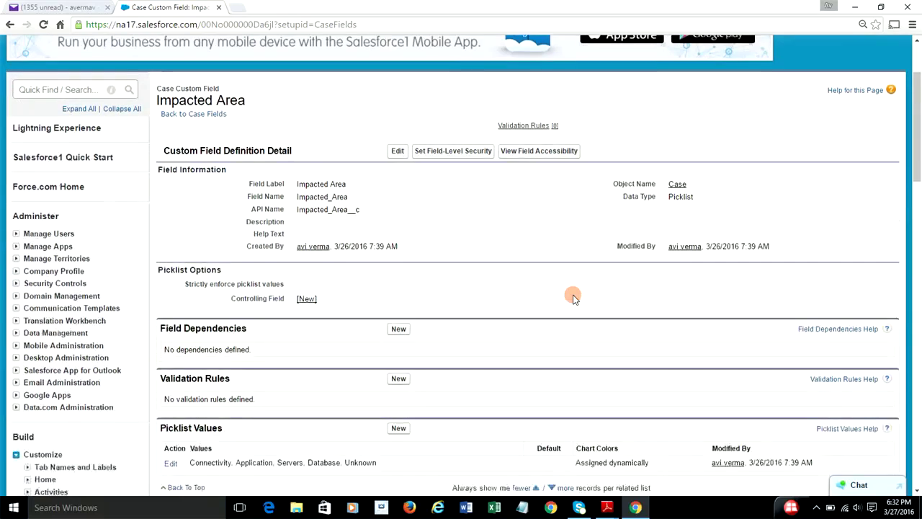
scroll(572, 298, "down", 2)
scroll(572, 298, "down", 2)
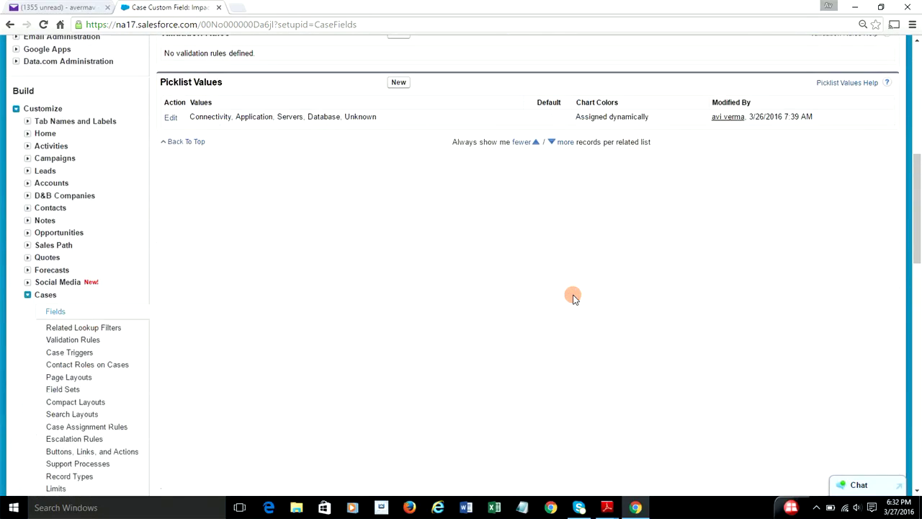
scroll(572, 298, "down", 2)
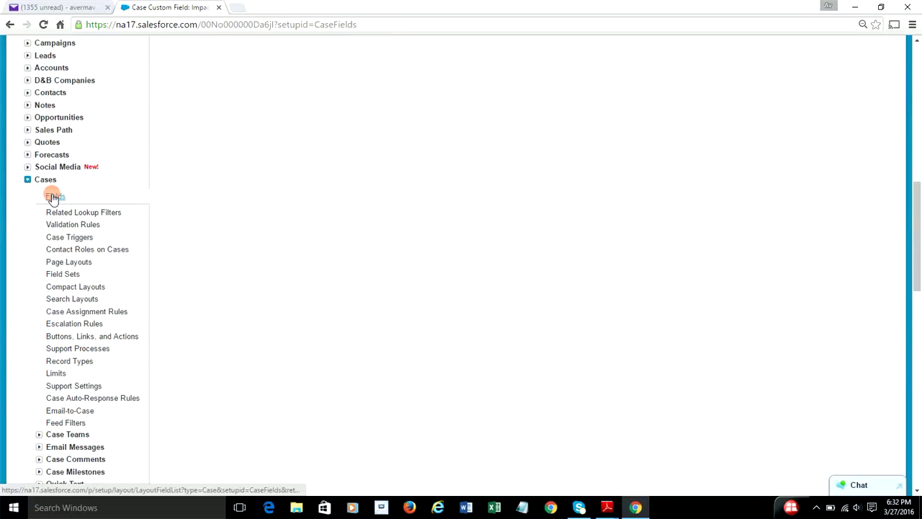
left_click(67, 263)
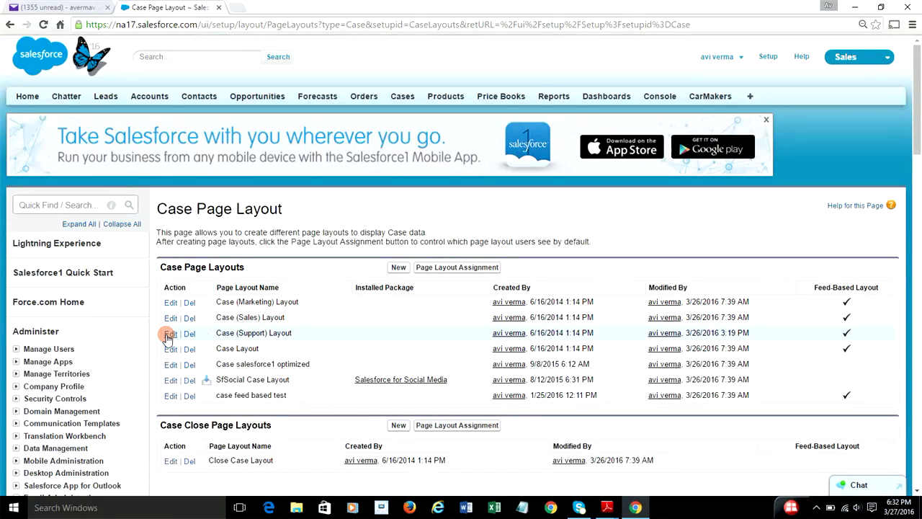
left_click(168, 335)
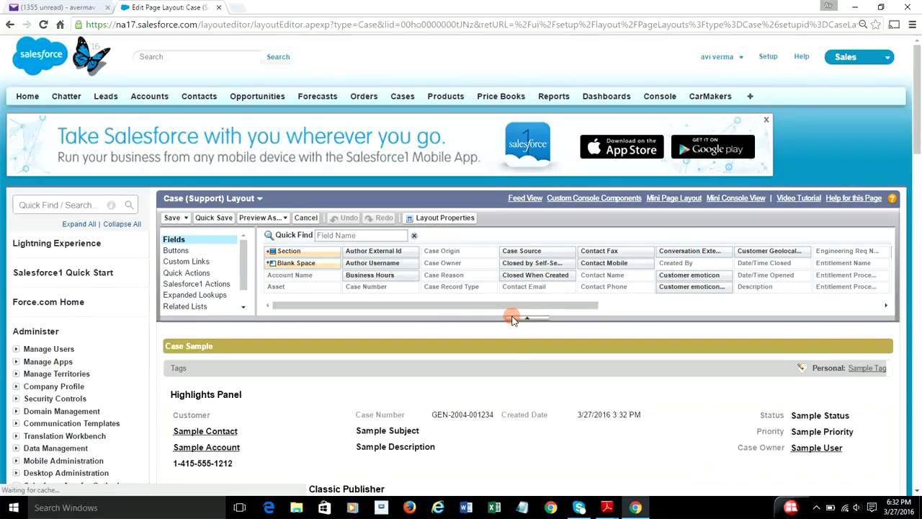
Step: Review the related lists of the Case (Support) Layout, then its available fields and the Parent Case field in Case Information
scroll(511, 319, "down", 5)
scroll(511, 317, "up", 4)
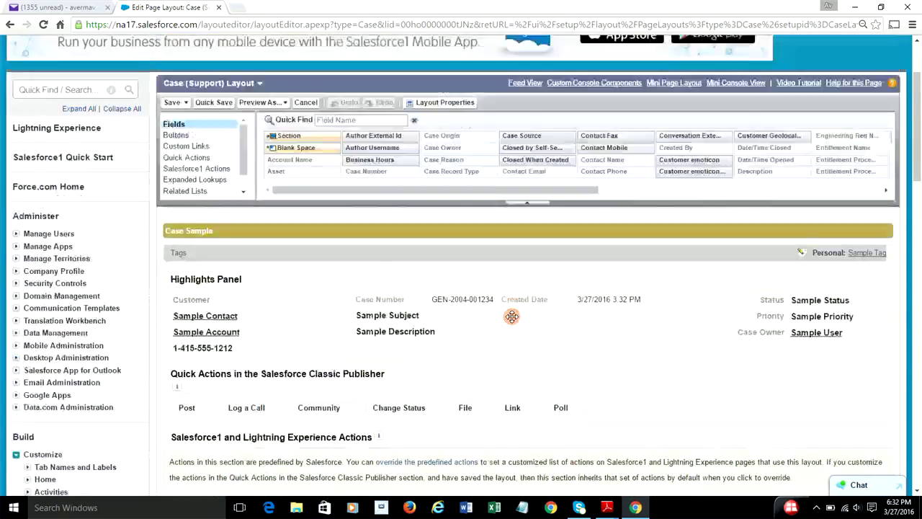
scroll(175, 232, "down", 15)
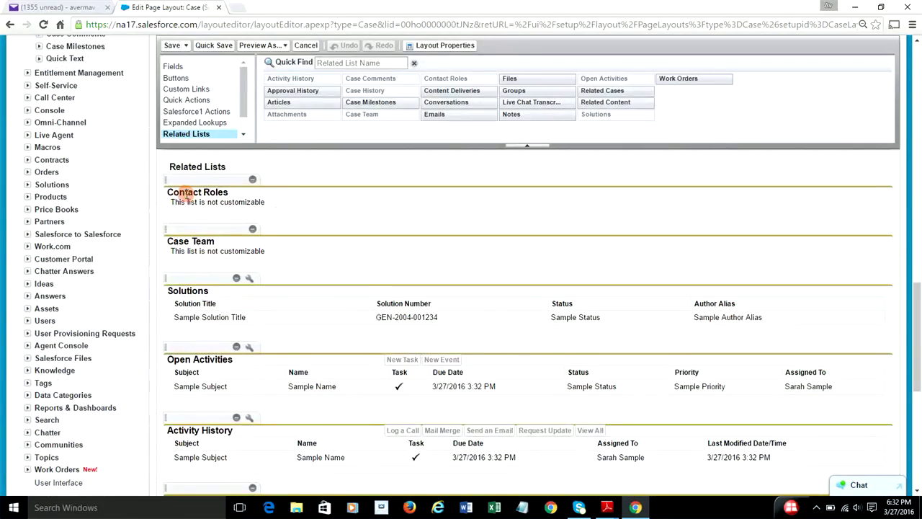
scroll(357, 366, "down", 3)
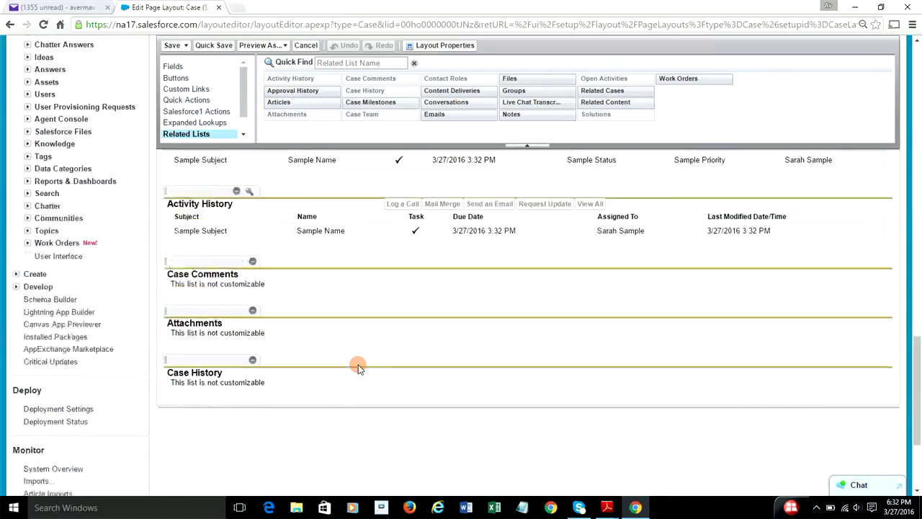
scroll(357, 365, "up", 10)
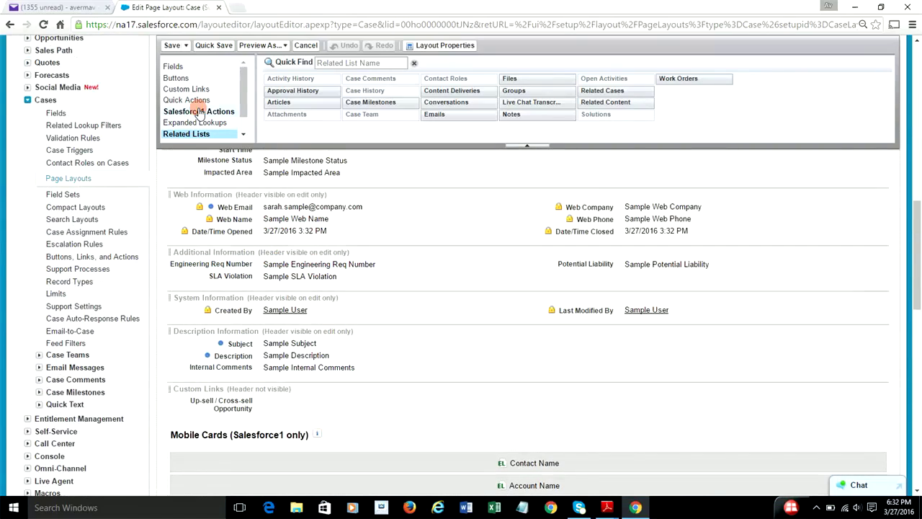
scroll(178, 68, "up", 5)
left_click(174, 67)
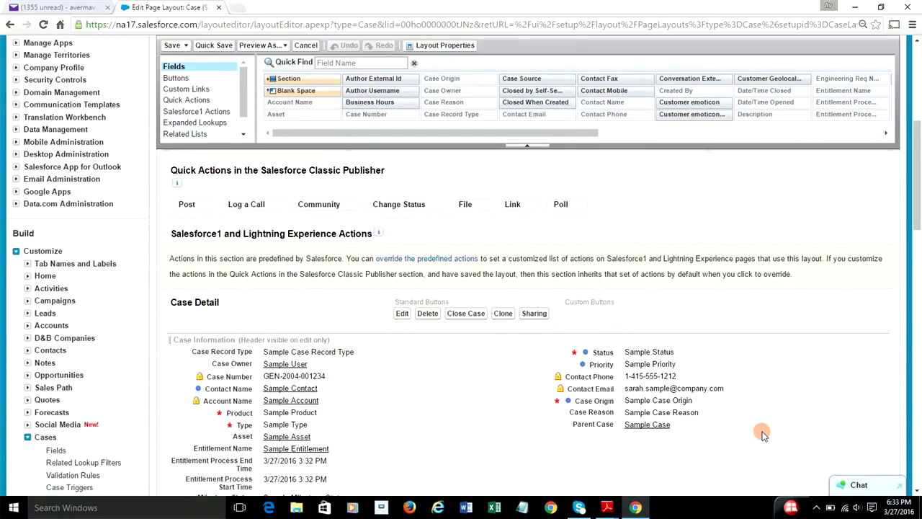
Step: Switch to the tips PDF in Adobe Reader and highlight the heading "Tracking history of certain fields" on page 4
key("alt+Tab")
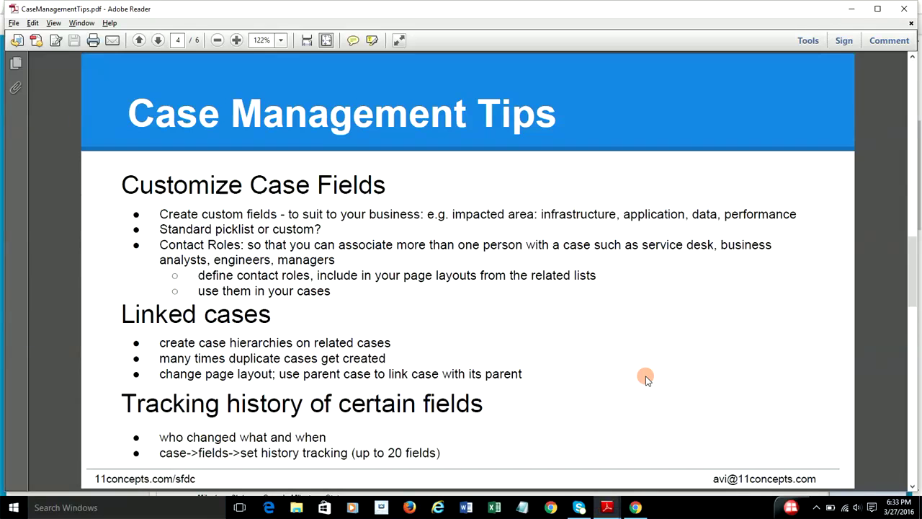
left_click(130, 400)
left_click_drag(127, 404, 494, 406)
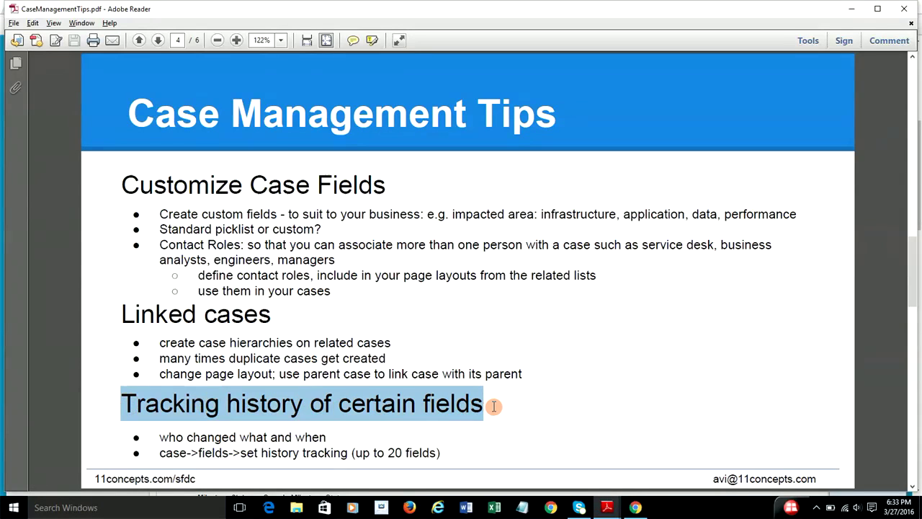
left_click(494, 406)
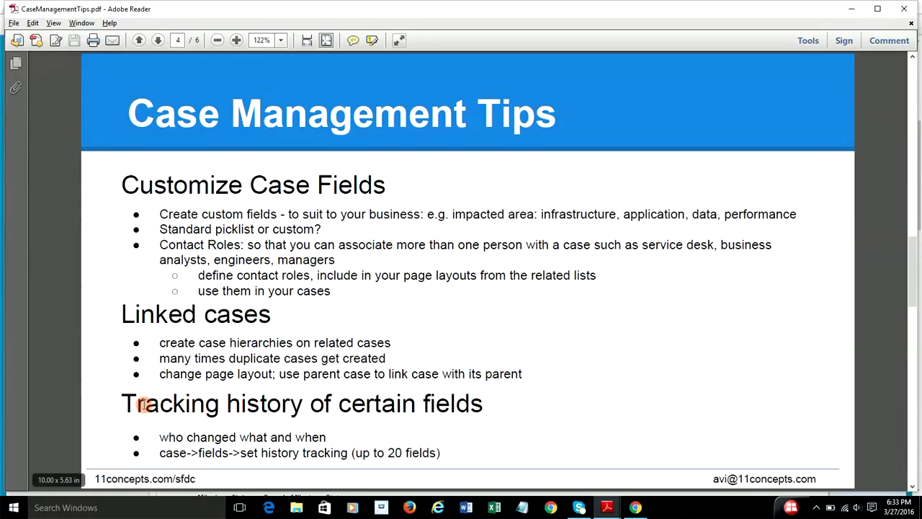
left_click_drag(125, 403, 454, 407)
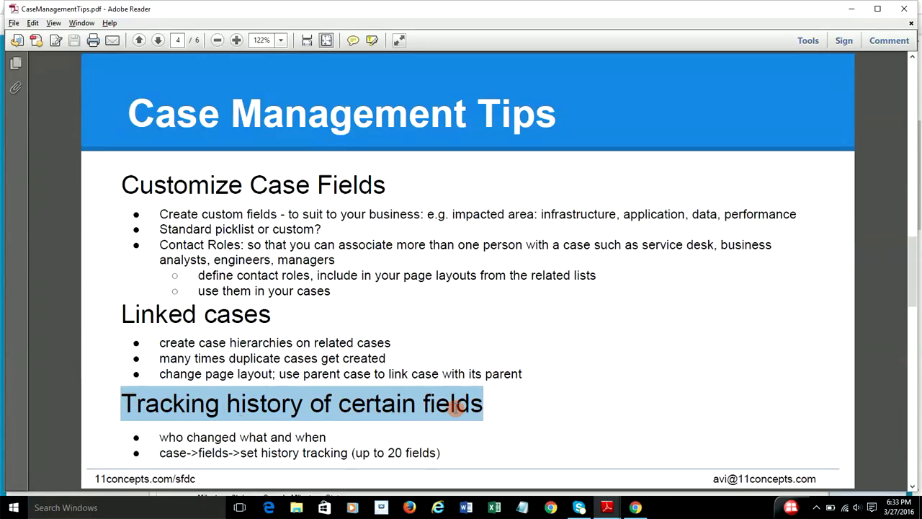
Step: Return to Salesforce, open the case fields list, and review the Track History column of the standard fields
key("alt+Tab")
scroll(502, 270, "up", 2)
scroll(149, 375, "down", 5)
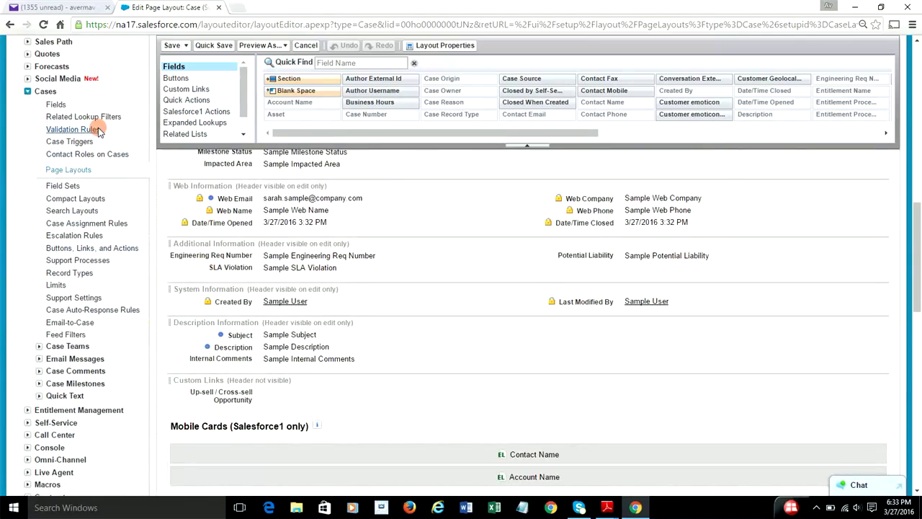
left_click(56, 105)
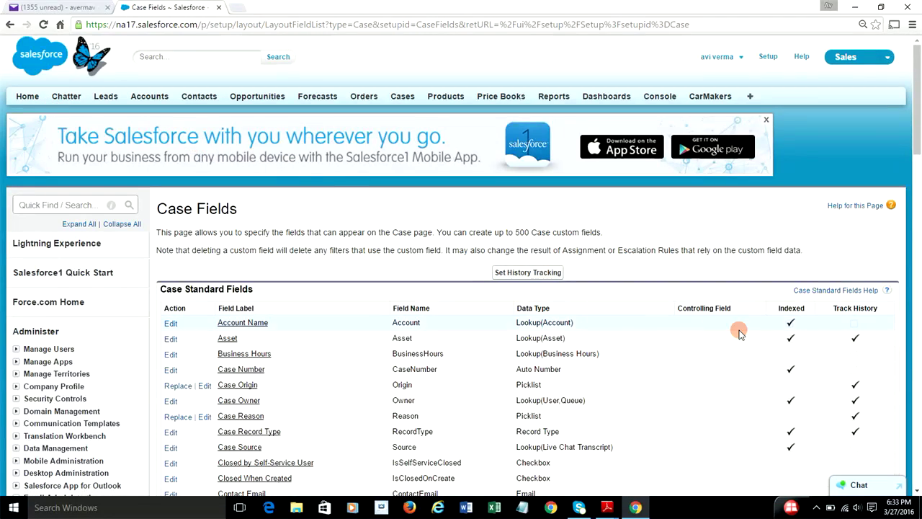
scroll(839, 423, "down", 3)
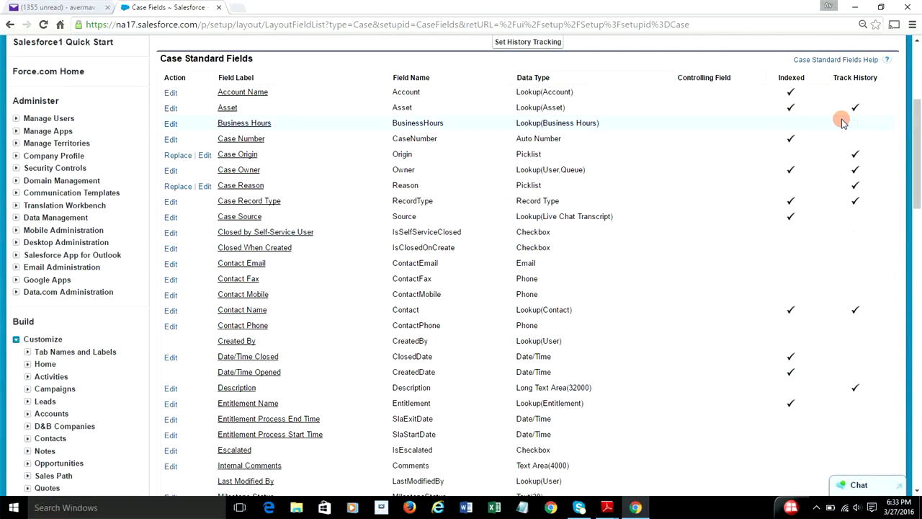
Step: Switch to the tips PDF and read the Case Assignment, Auto Response and Case Escalation Rules sections on page 5, highlighting the text
key("alt+Tab")
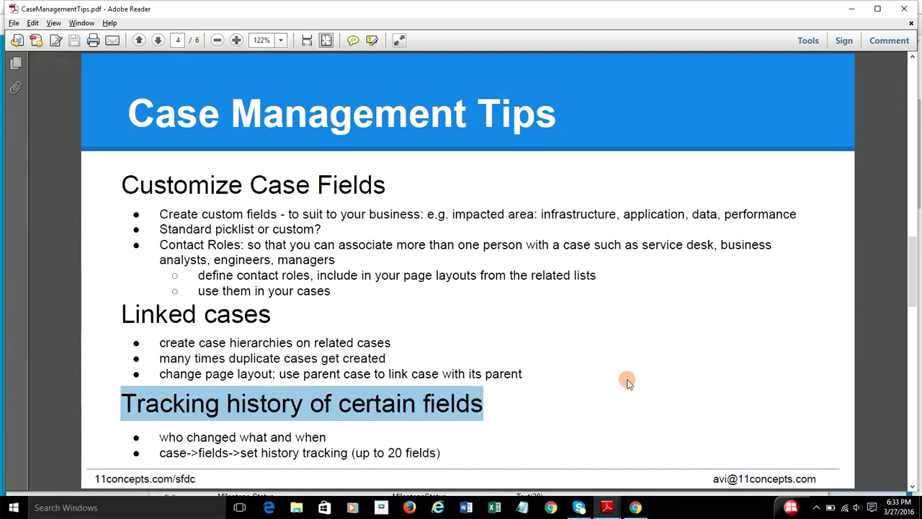
scroll(649, 386, "down", 3)
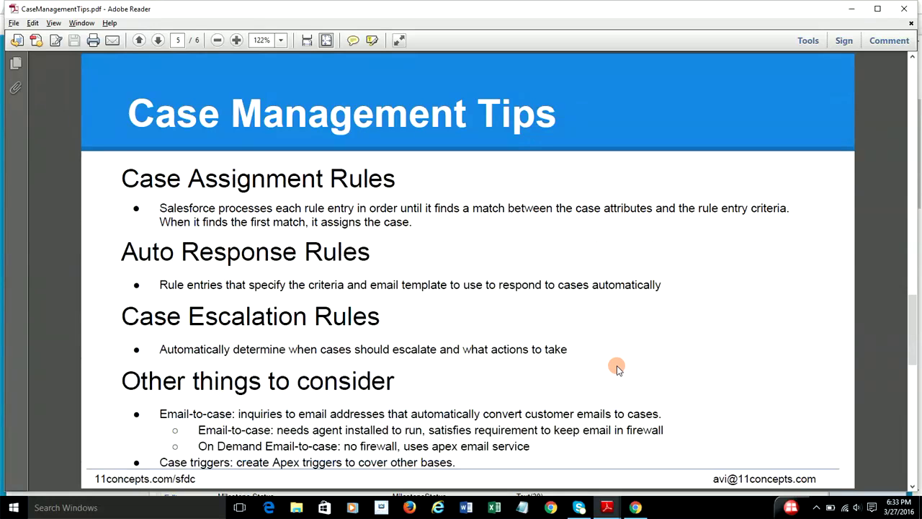
left_click_drag(122, 178, 422, 385)
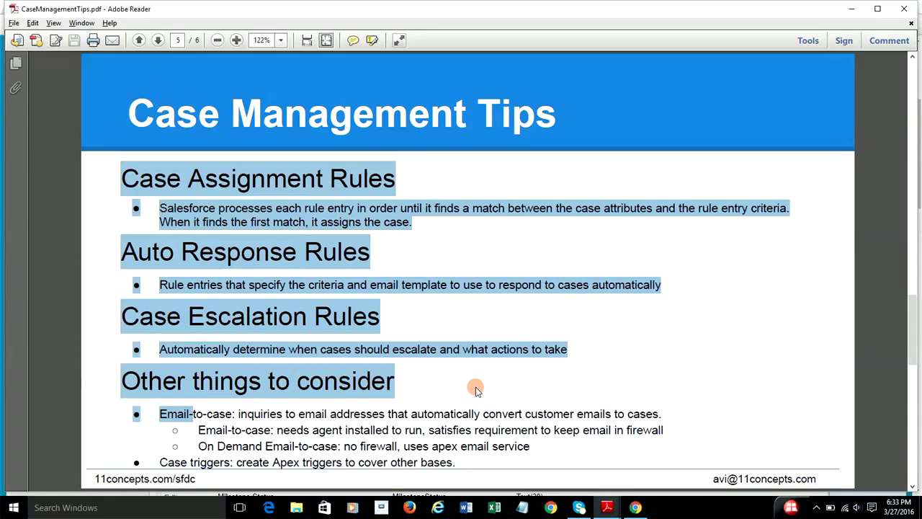
scroll(468, 381, "down", 1)
scroll(465, 380, "up", 1)
left_click(444, 367)
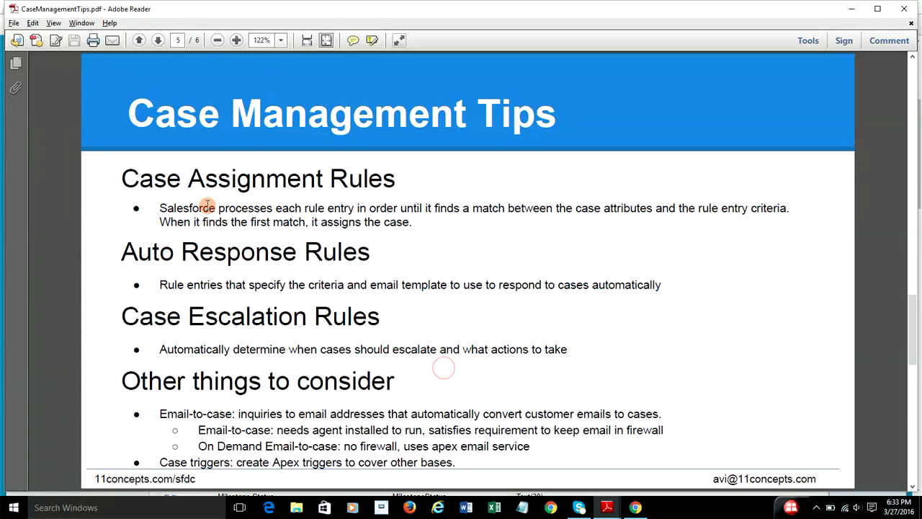
left_click_drag(122, 178, 427, 379)
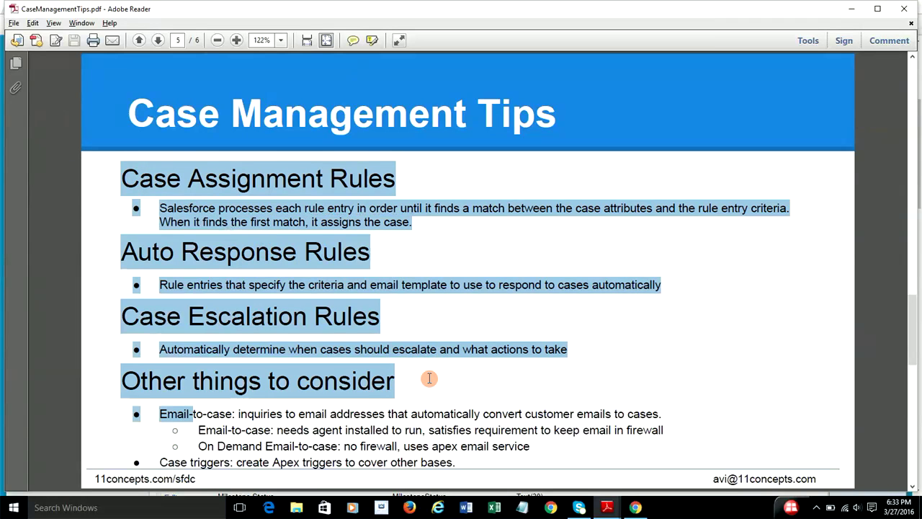
left_click(408, 382)
left_click_drag(121, 178, 566, 344)
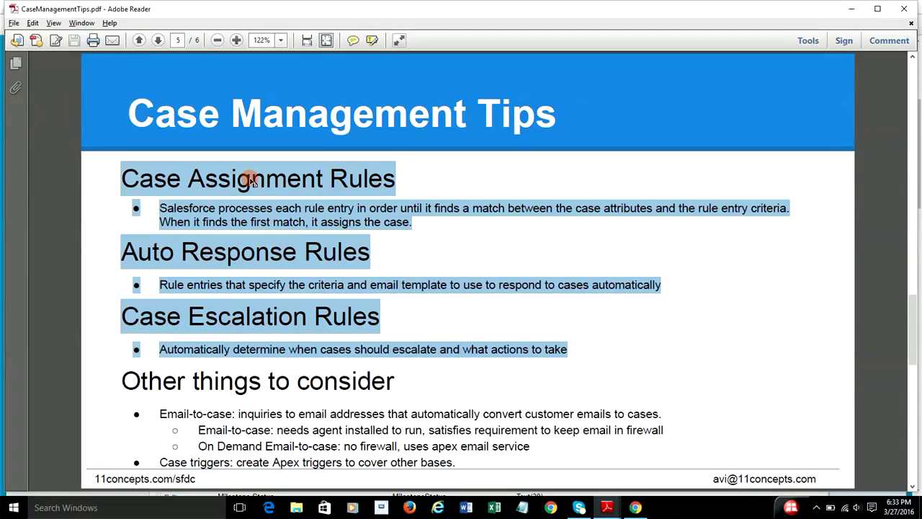
left_click(225, 179)
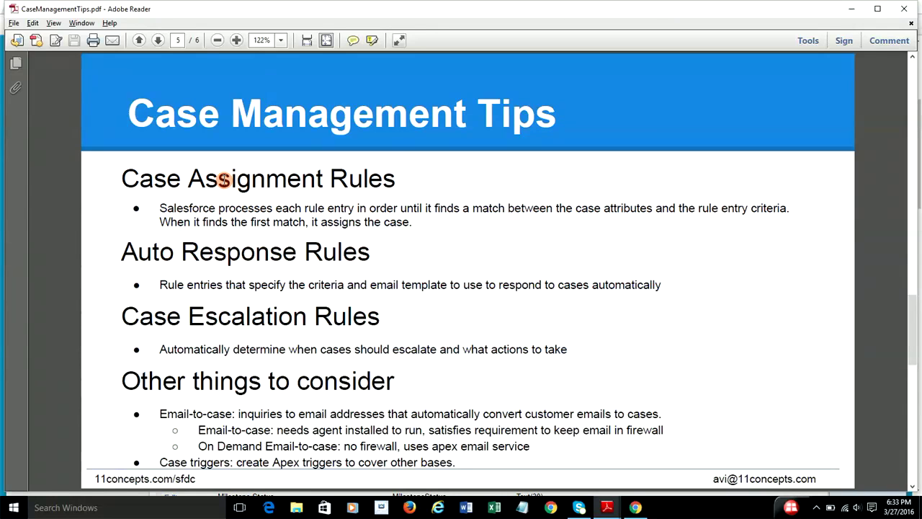
Step: Close CaseManagementTips.pdf, switch to CaseManagementTips (1).pdf, and view the case rules on page 5
left_click(13, 24)
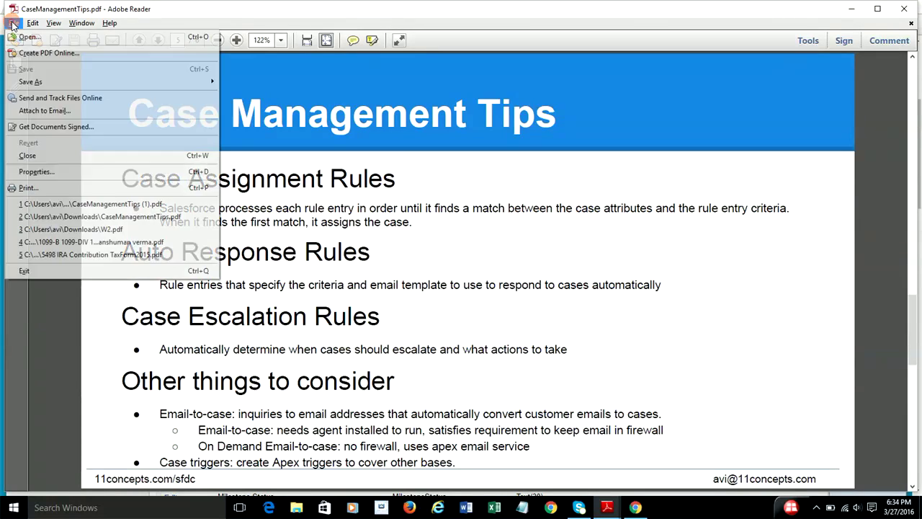
left_click(41, 156)
key("alt+Tab")
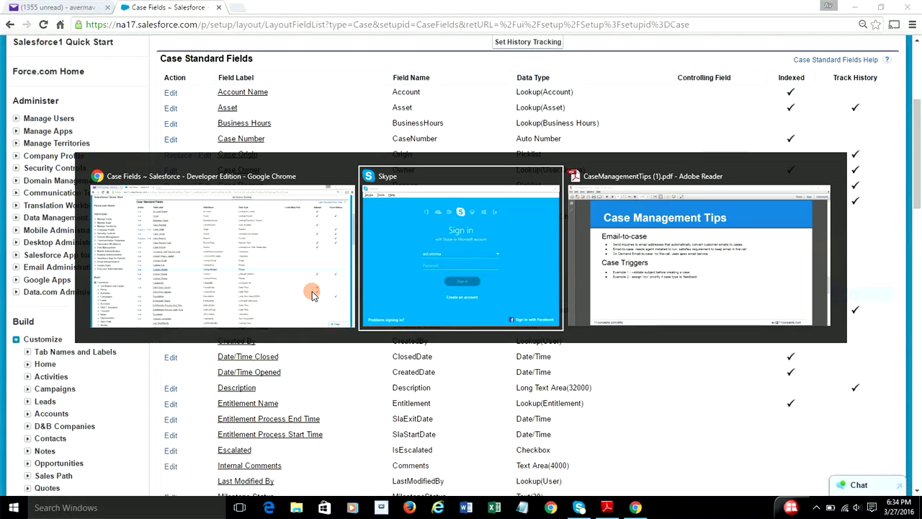
key("alt+Tab")
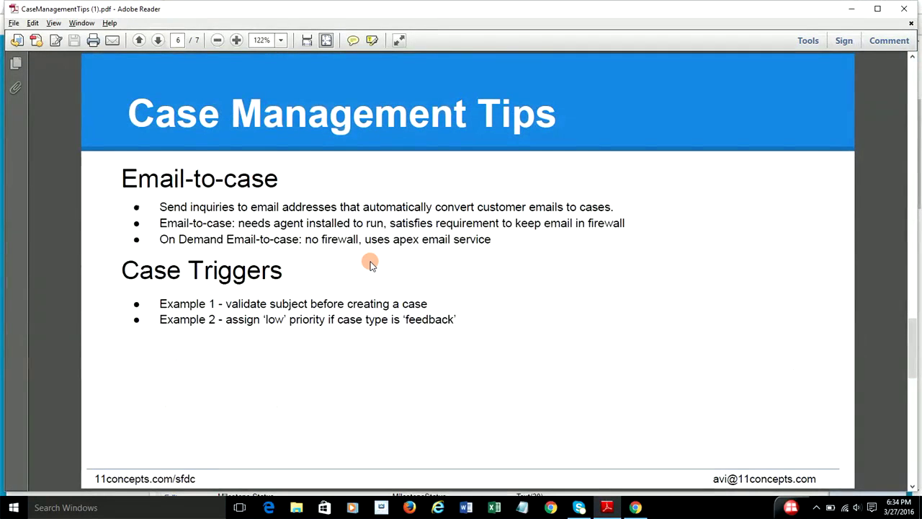
scroll(373, 261, "down", 2)
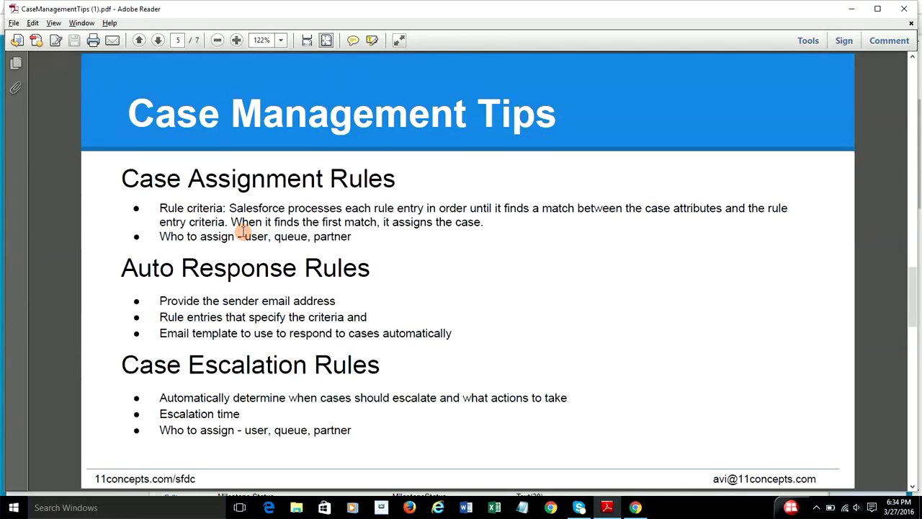
Step: Return to Salesforce and open the Case Assignment Rules list from the Cases setup
key("alt+Tab")
key("alt+Tab")
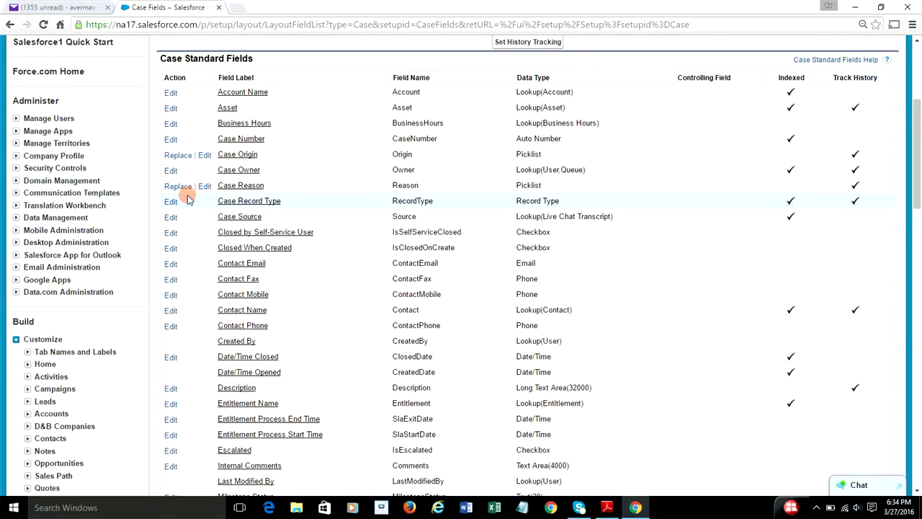
scroll(162, 193, "up", 4)
scroll(119, 230, "down", 8)
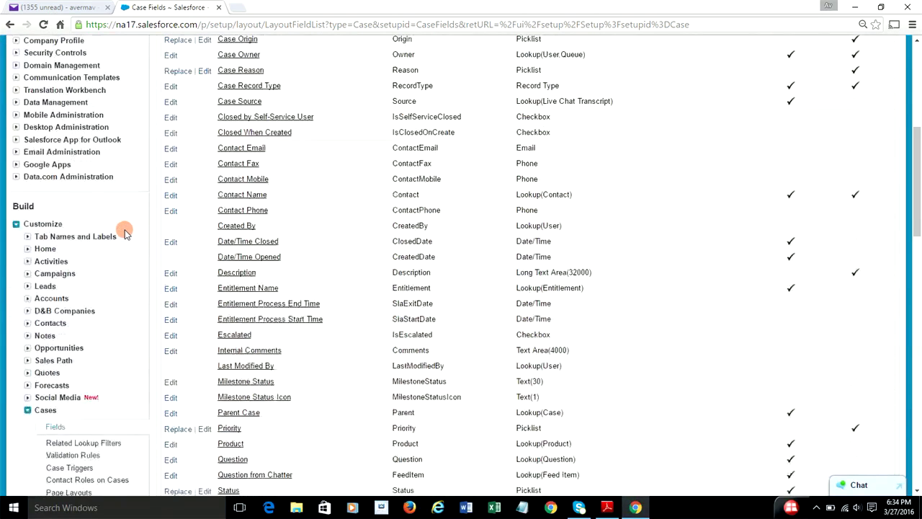
left_click(97, 312)
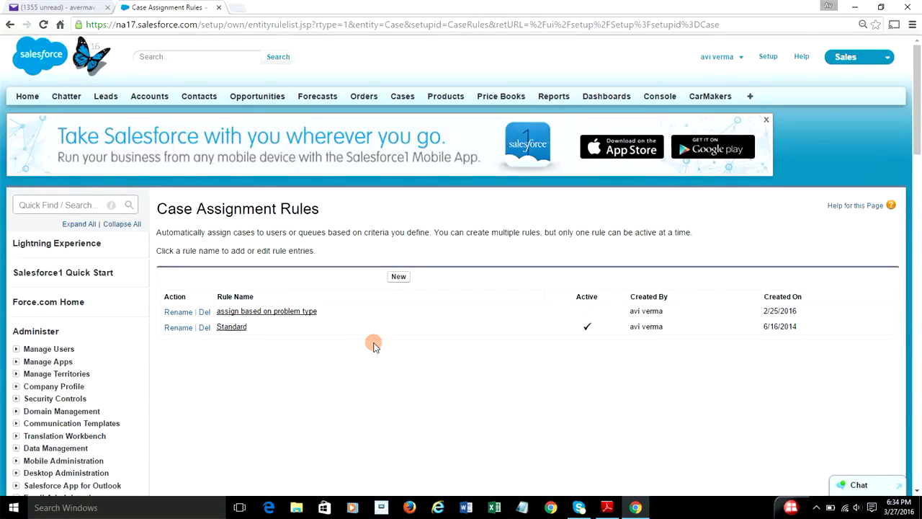
Step: Open the "assign based on problem type" rule and examine its first entry's criteria and the available assignee types, leaving Queue selected
left_click(270, 314)
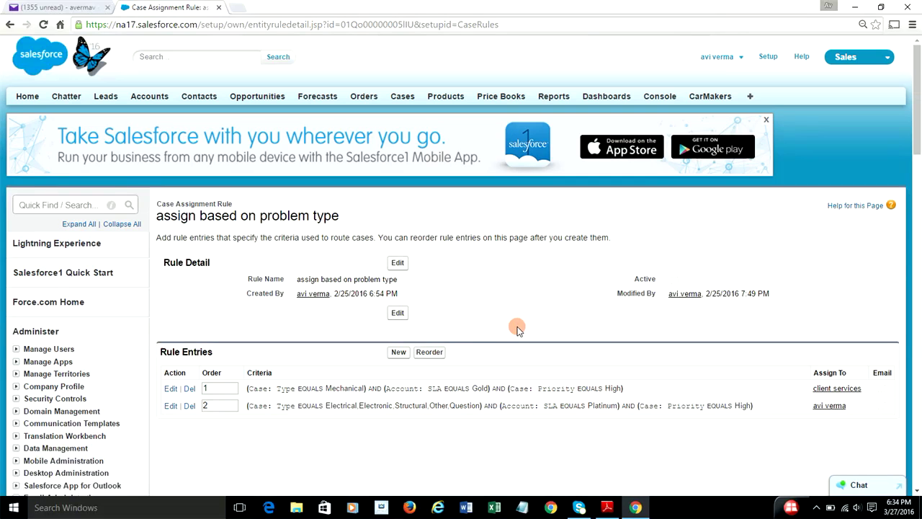
scroll(603, 340, "down", 3)
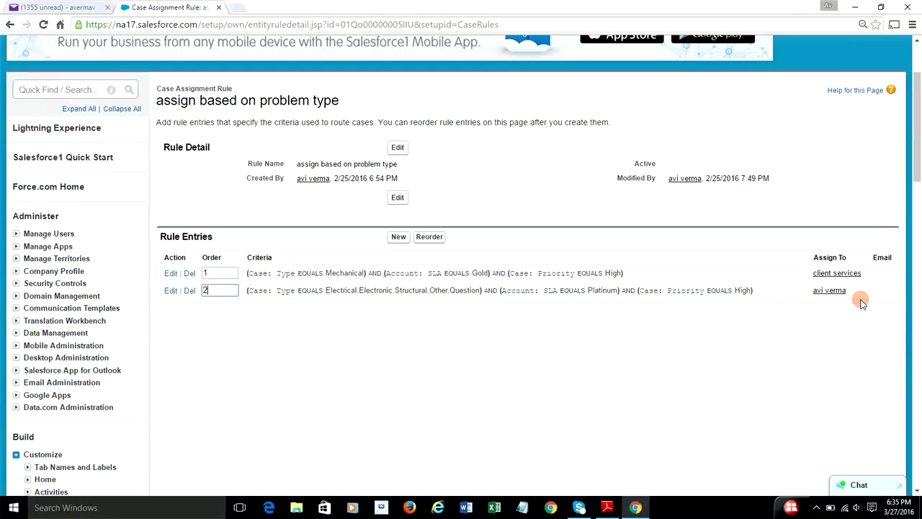
left_click(164, 275)
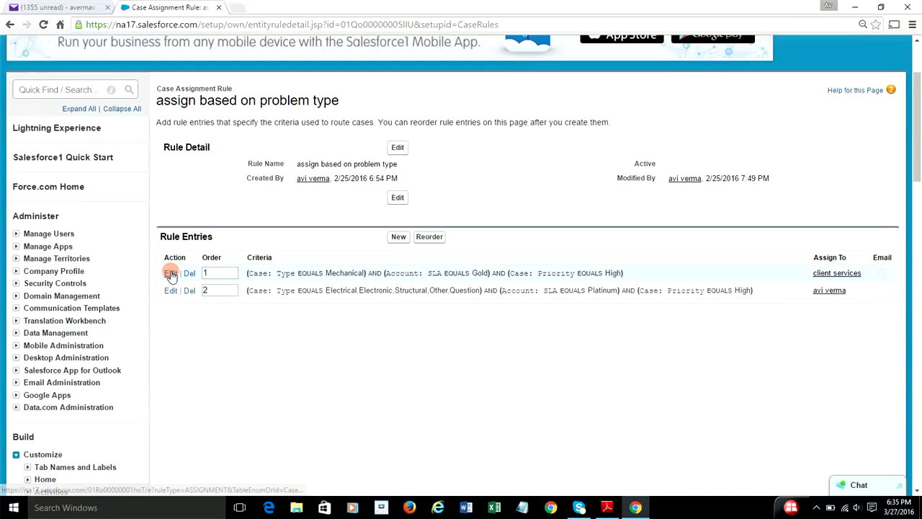
scroll(524, 332, "down", 2)
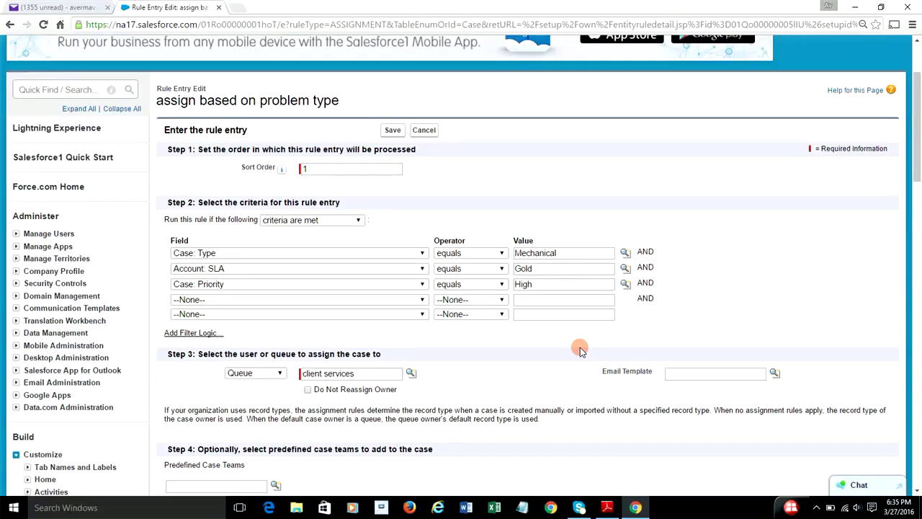
scroll(580, 347, "down", 2)
left_click(274, 257)
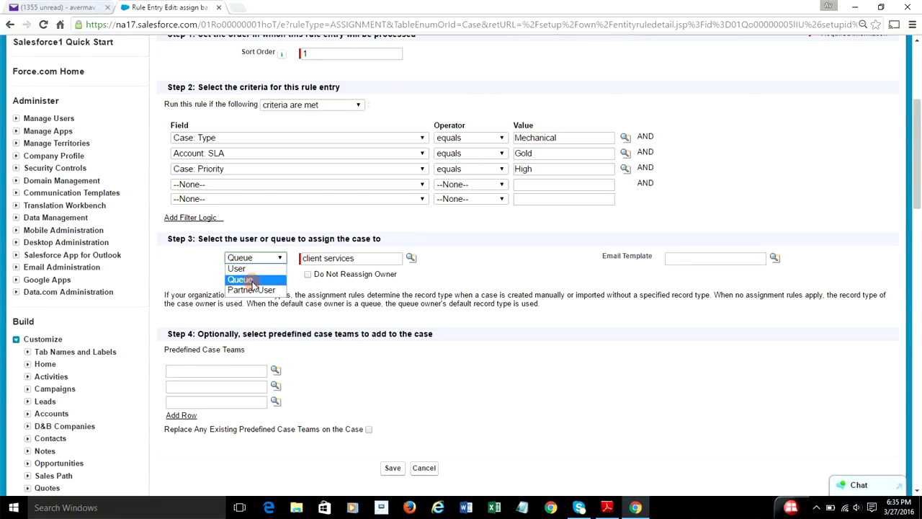
left_click(507, 333)
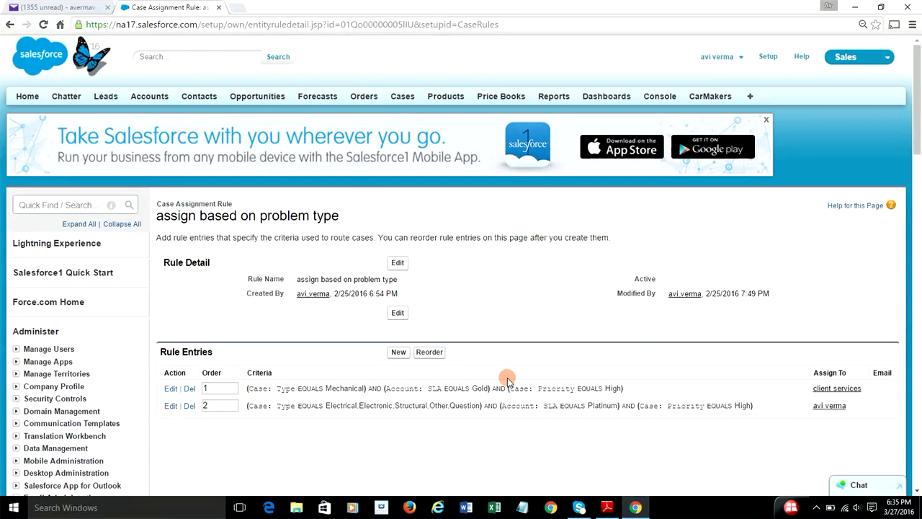
Step: Switch to the tips PDF and highlight the Auto Response Rules heading on page 5
key("alt+Tab")
left_click_drag(123, 268, 348, 267)
left_click(443, 303)
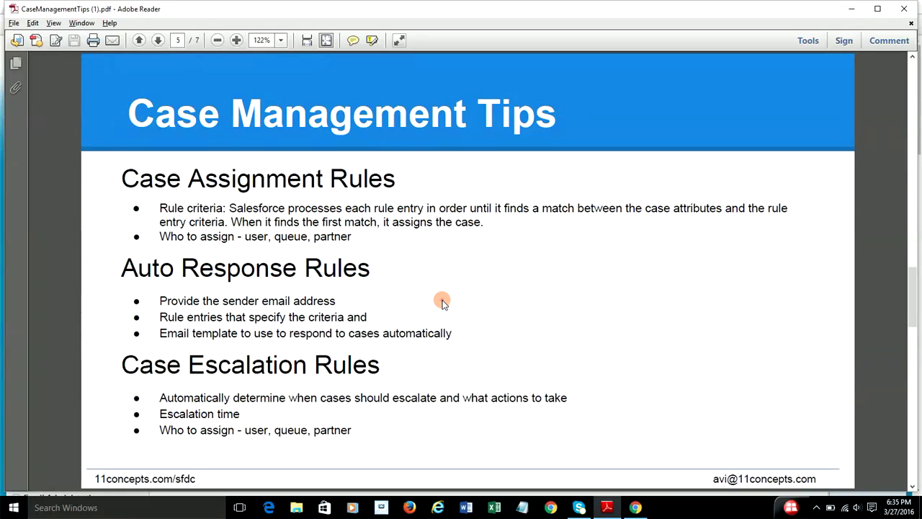
Step: Return to Salesforce and open the Acknowledge rule from the Case Auto-Response Rules in the Cases setup
key("alt+Tab")
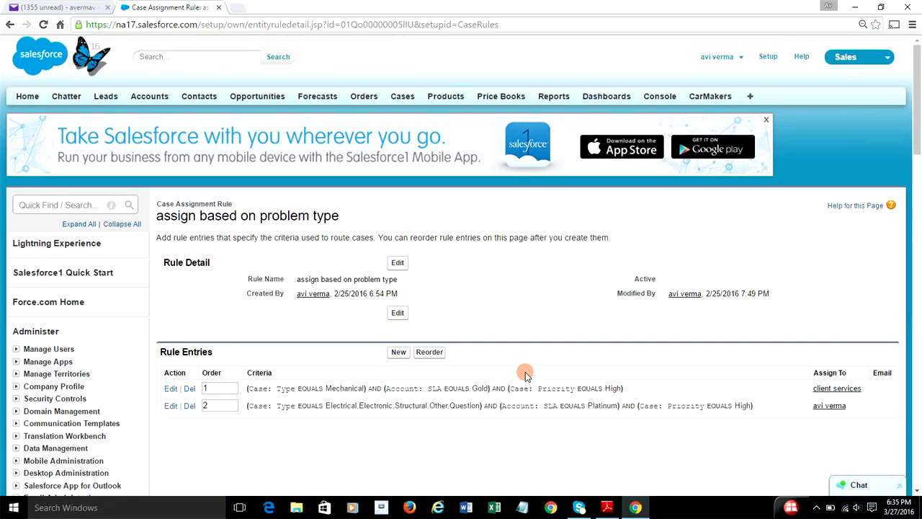
scroll(532, 373, "down", 3)
scroll(533, 375, "down", 3)
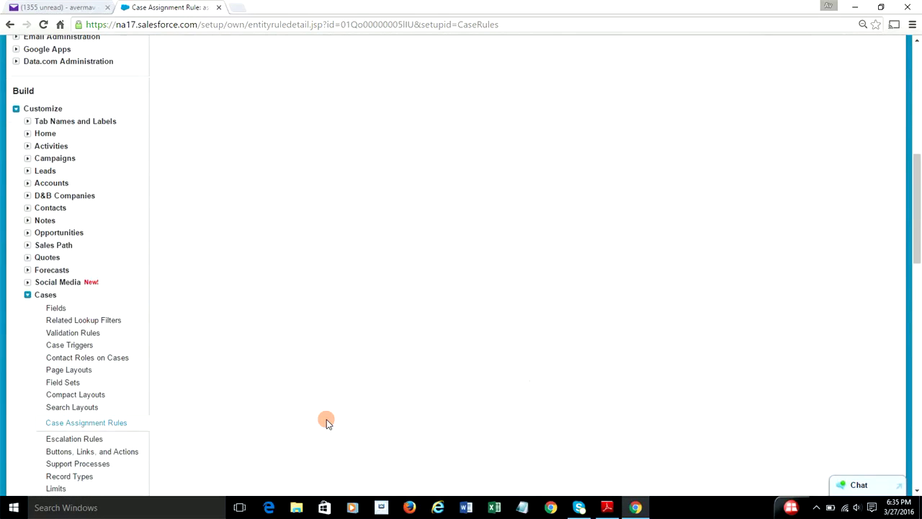
scroll(310, 399, "down", 2)
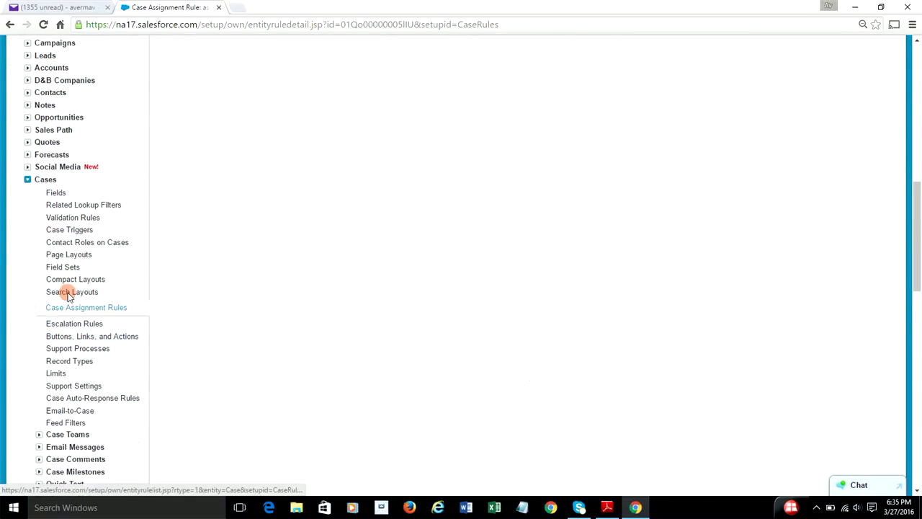
left_click(82, 398)
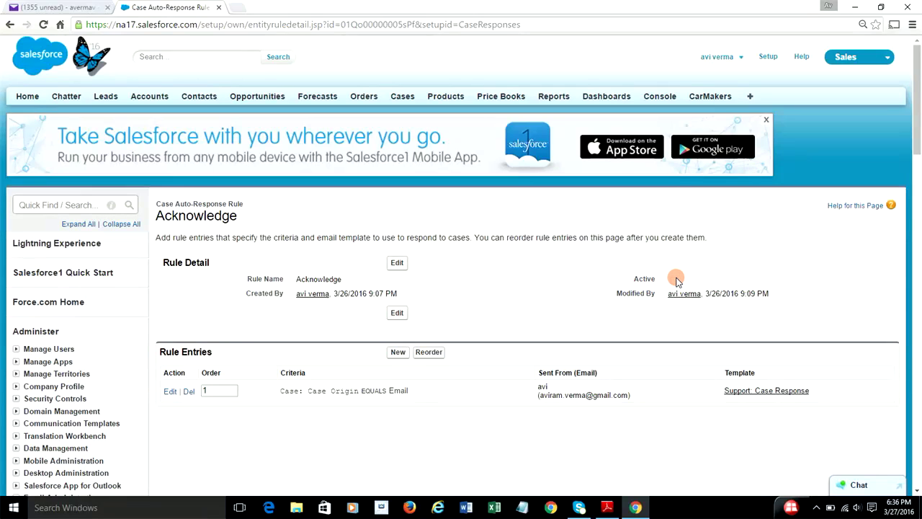
Step: Open the Acknowledge rule's entry and review its criteria, sender and reply-to addresses, and email template, highlighting the template name
left_click(170, 391)
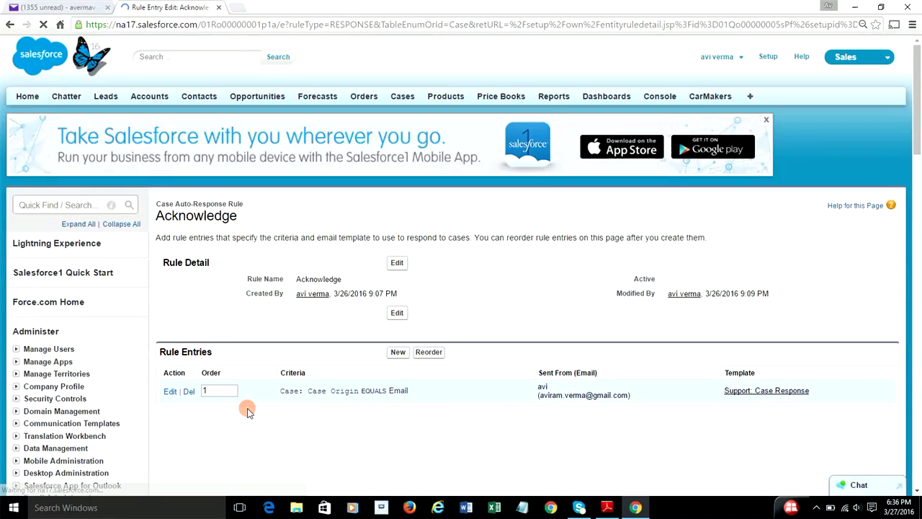
scroll(828, 358, "down", 2)
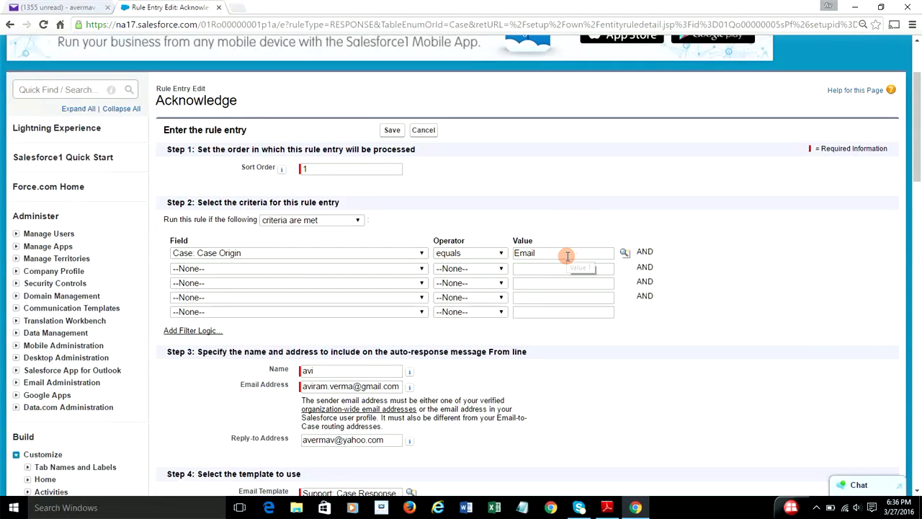
scroll(720, 314, "down", 2)
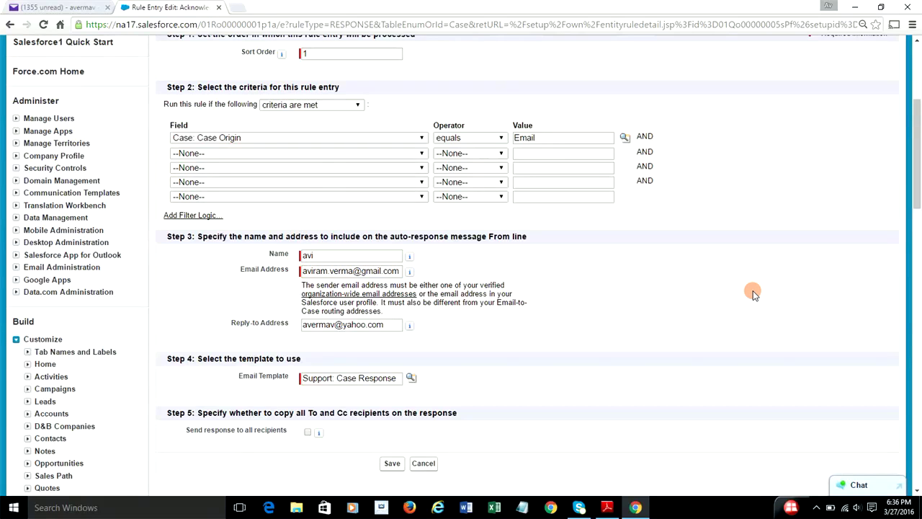
scroll(753, 293, "up", 2)
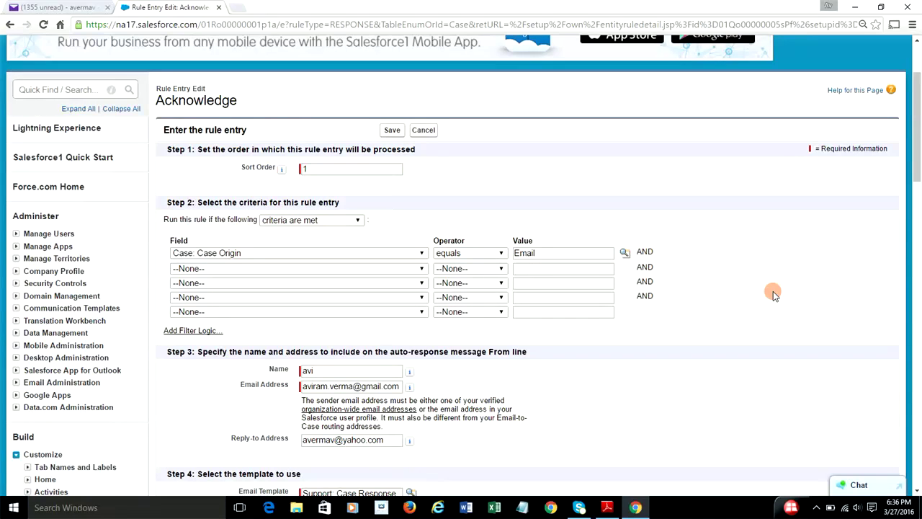
scroll(773, 291, "down", 2)
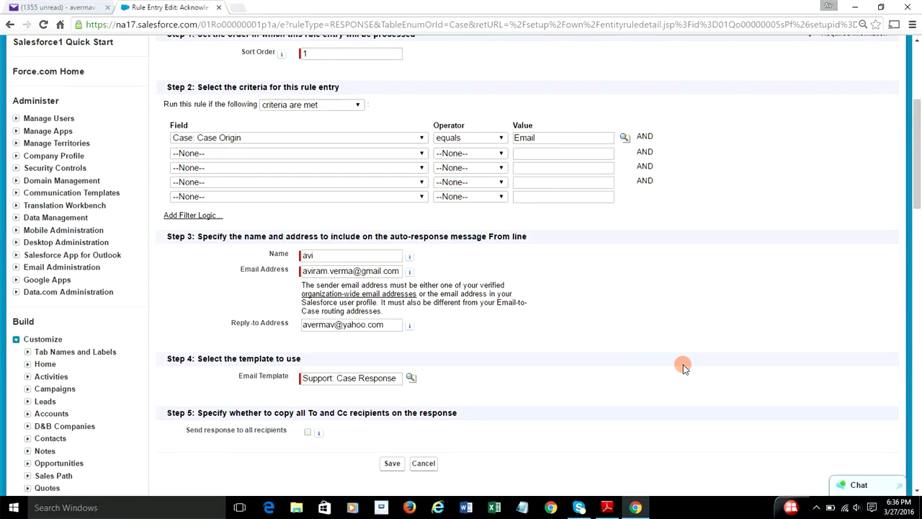
scroll(682, 367, "down", 2)
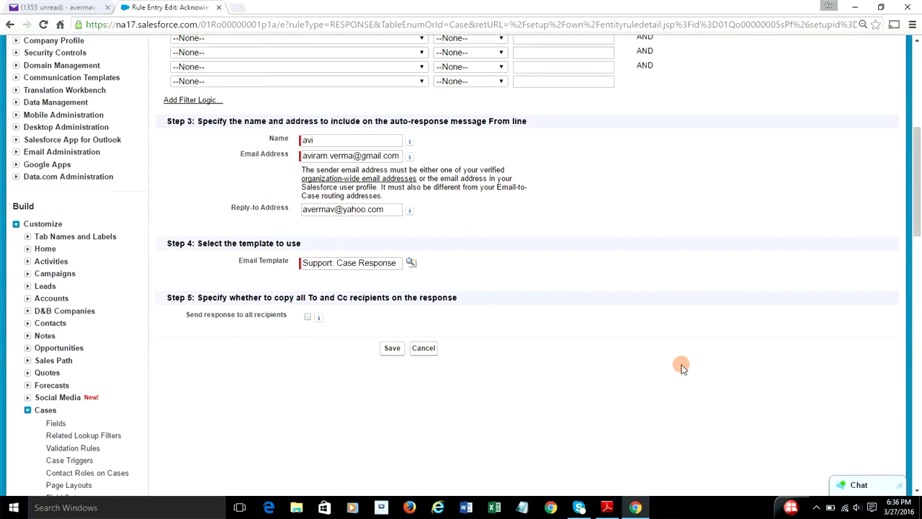
left_click_drag(302, 263, 408, 262)
left_click(506, 270)
Step: Switch to the tips PDF and read the Auto Response Rules and Case Escalation Rules bullets on page 5, highlighting the text
key("alt+Tab")
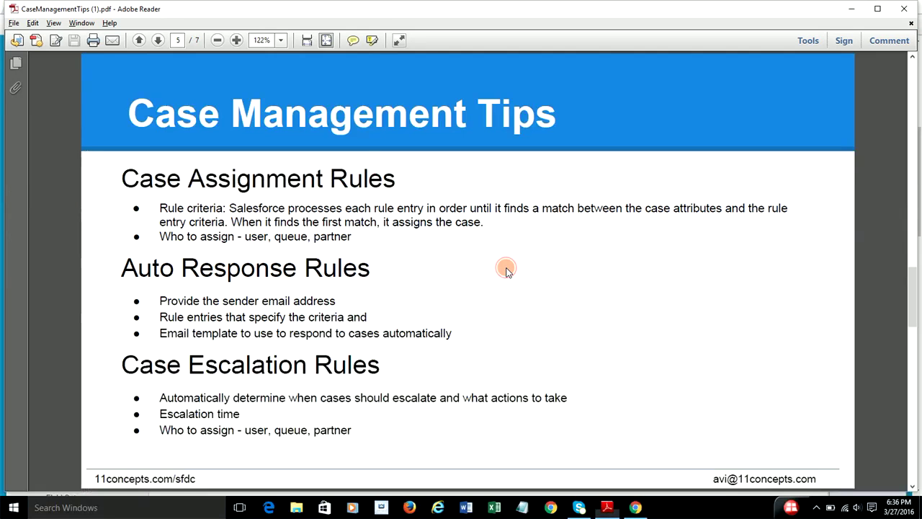
left_click_drag(164, 300, 437, 324)
left_click(456, 327)
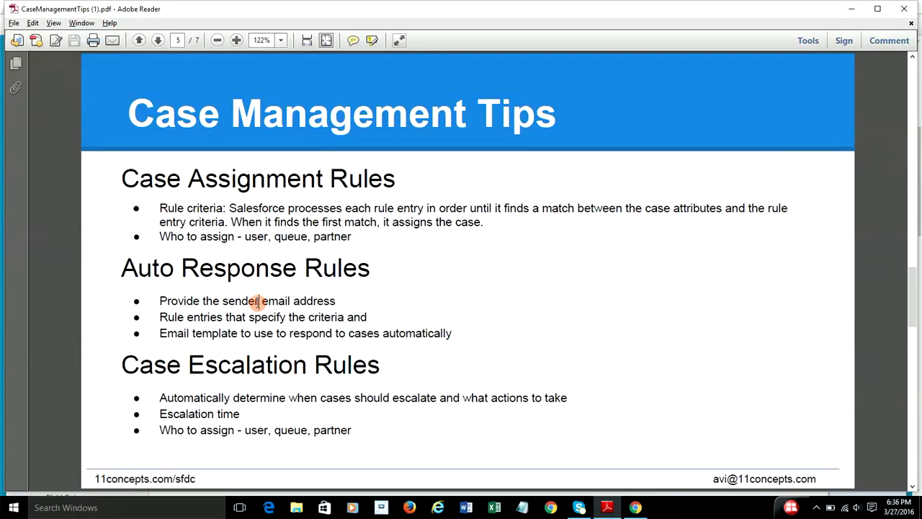
left_click_drag(163, 318, 276, 324)
left_click(193, 332)
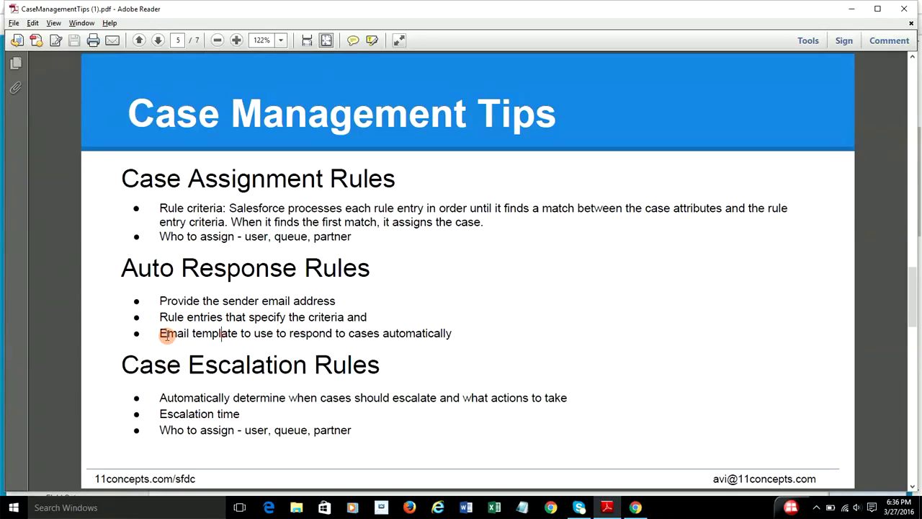
left_click_drag(159, 333, 242, 332)
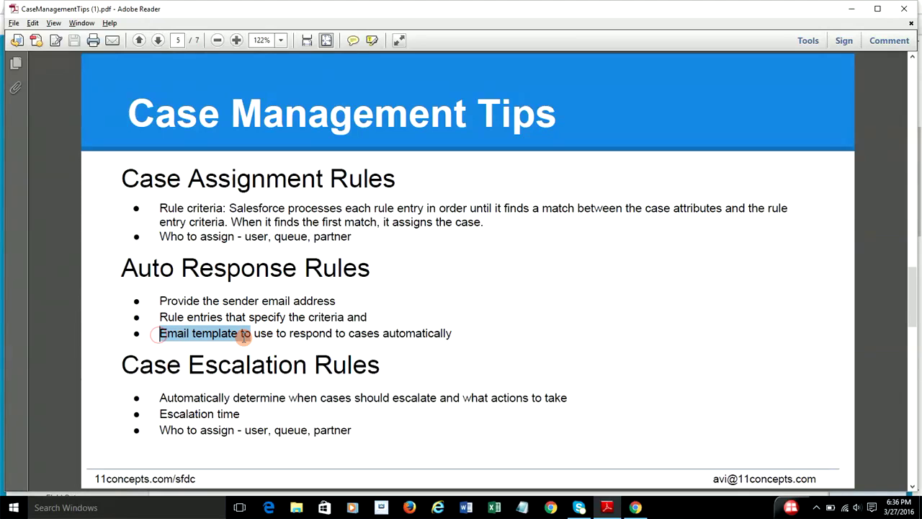
left_click(332, 329)
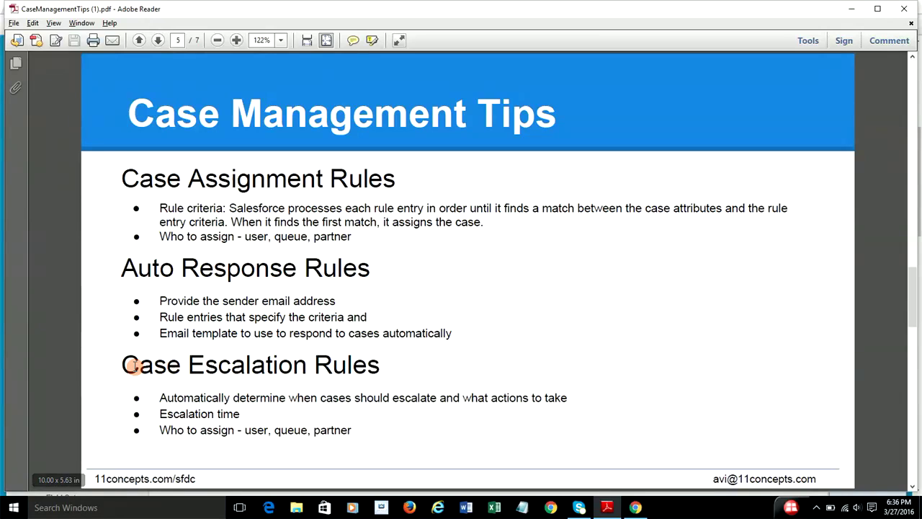
left_click_drag(122, 365, 382, 426)
left_click(381, 426)
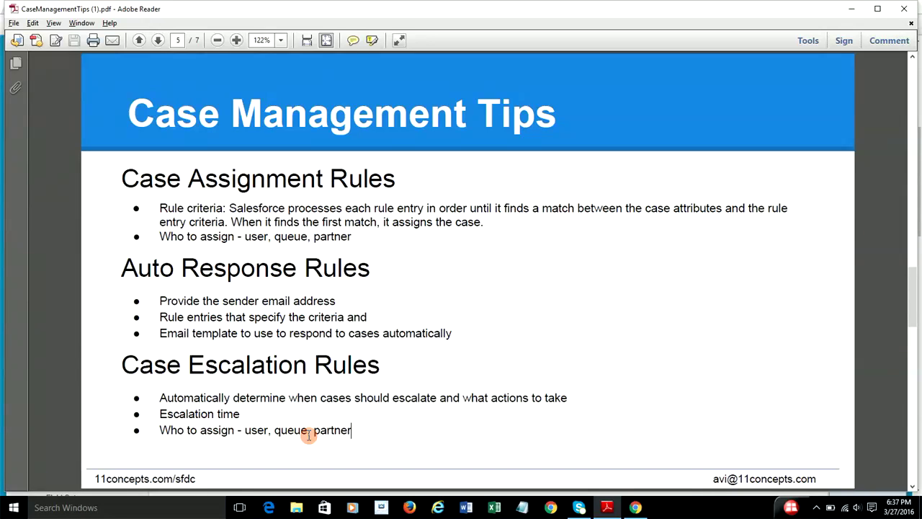
Step: Return to Salesforce and open the Standard rule from the Escalation Rules in the Cases setup
key("alt+Tab")
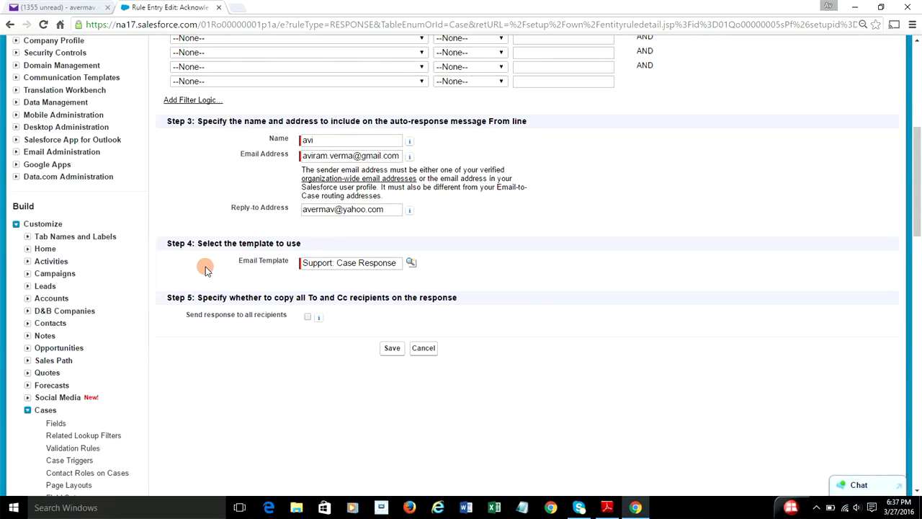
scroll(206, 266, "down", 2)
scroll(206, 268, "down", 3)
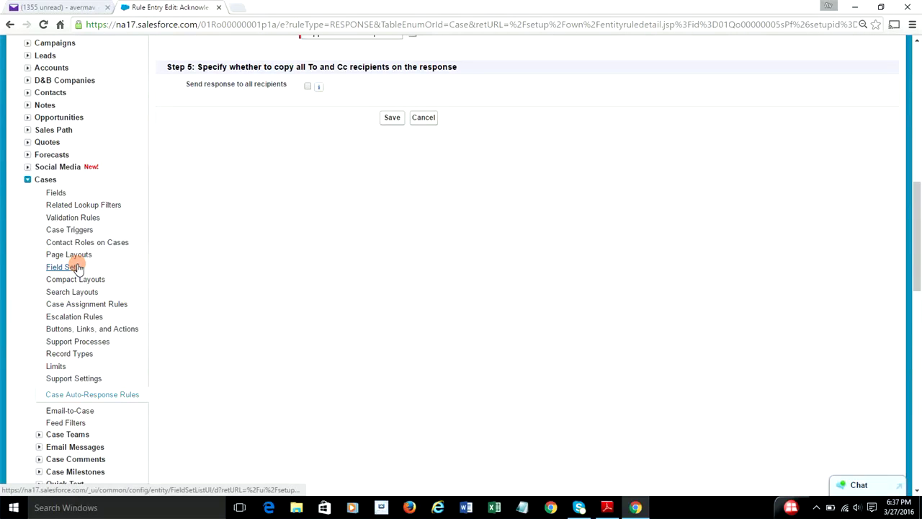
left_click(74, 318)
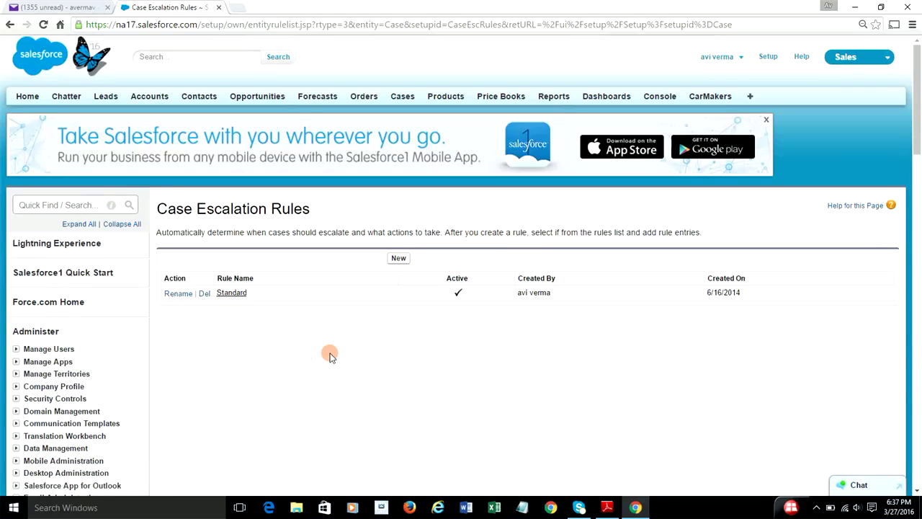
left_click(232, 292)
Step: Review the order and criteria of the Standard escalation rule's entries, and open the first entry to view its escalation actions
scroll(515, 360, "down", 3)
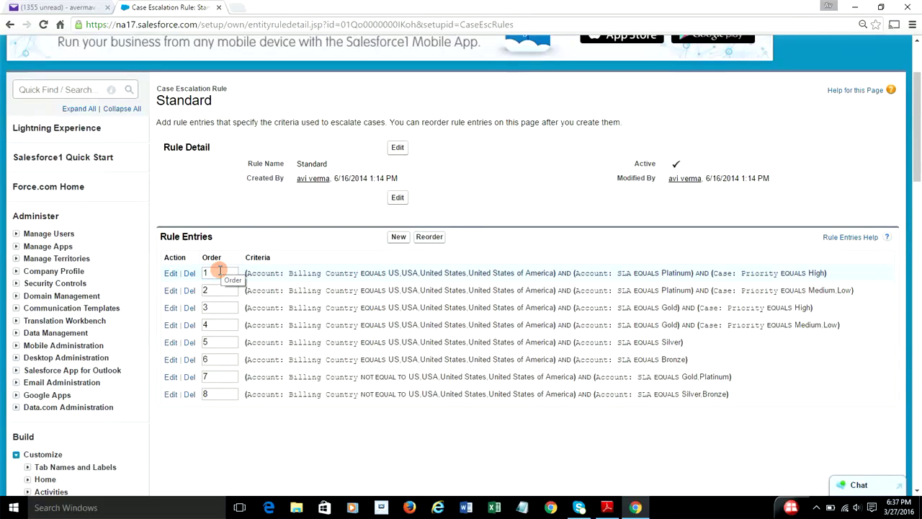
left_click(309, 252)
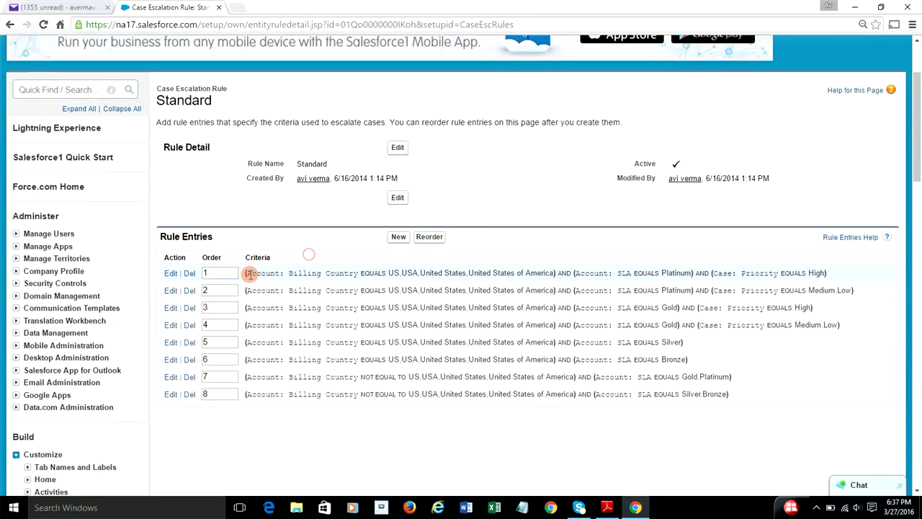
left_click(225, 260)
left_click(228, 276)
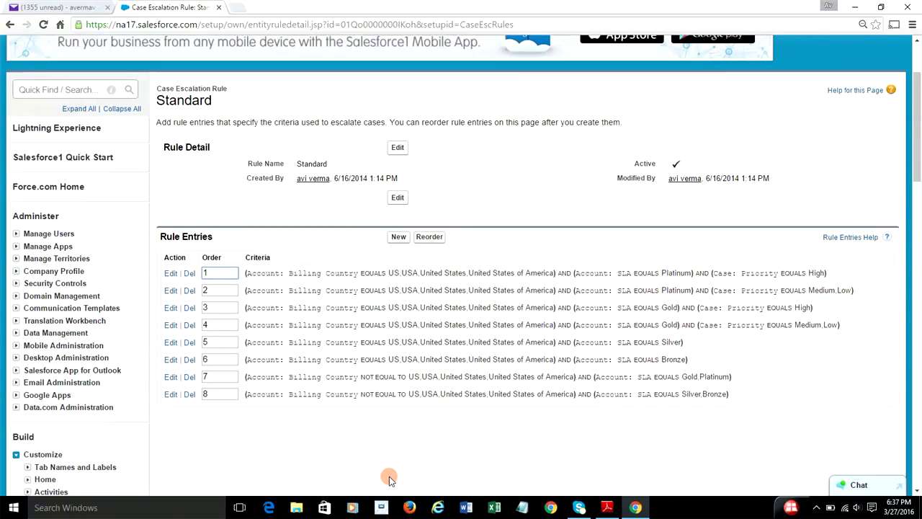
left_click(173, 275)
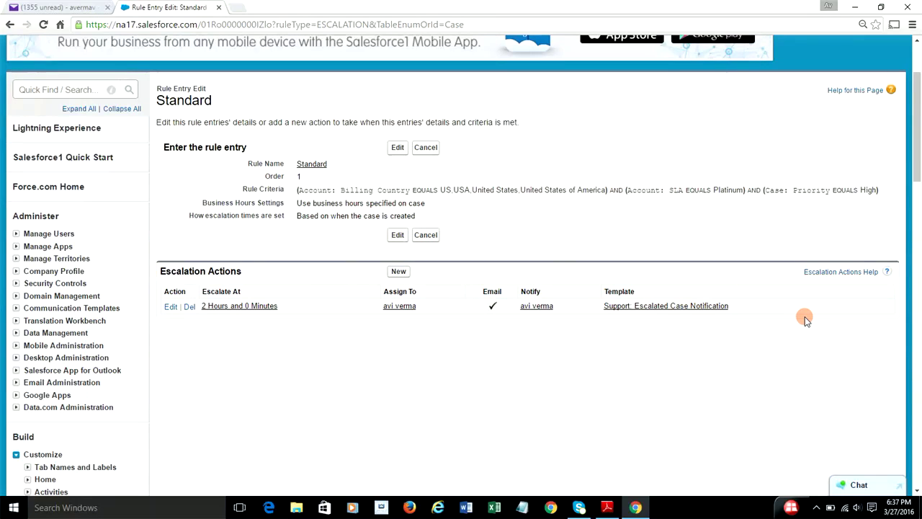
Step: Switch to the tips PDF, go to page 6, and read the Email-to-case section, highlighting its text
key("alt+Tab")
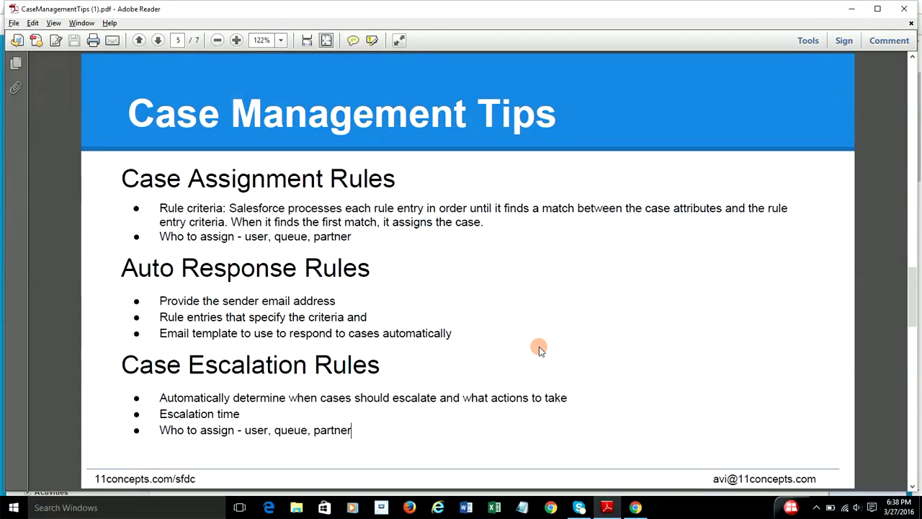
scroll(494, 366, "down", 1)
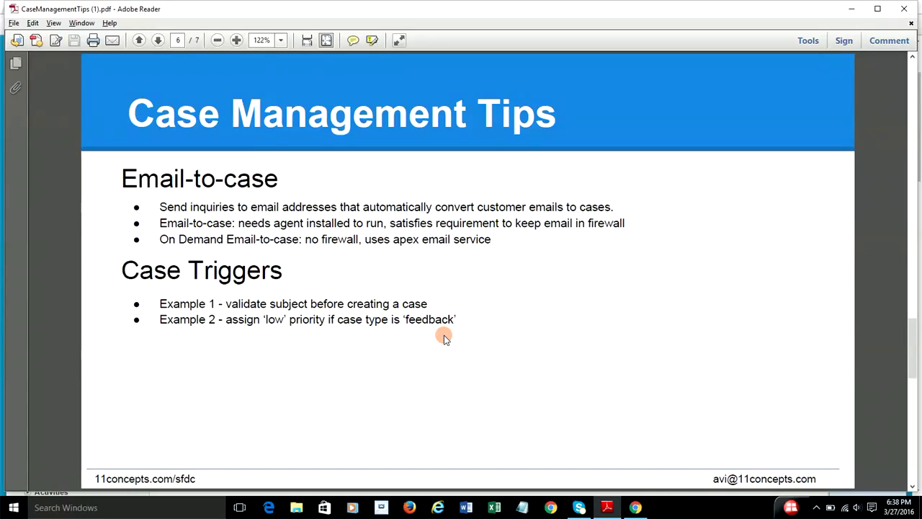
left_click_drag(121, 177, 494, 238)
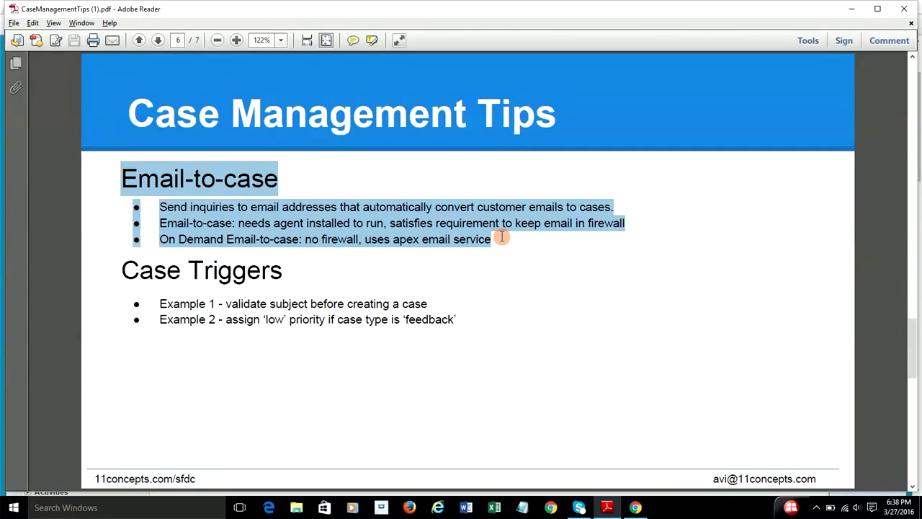
left_click(501, 236)
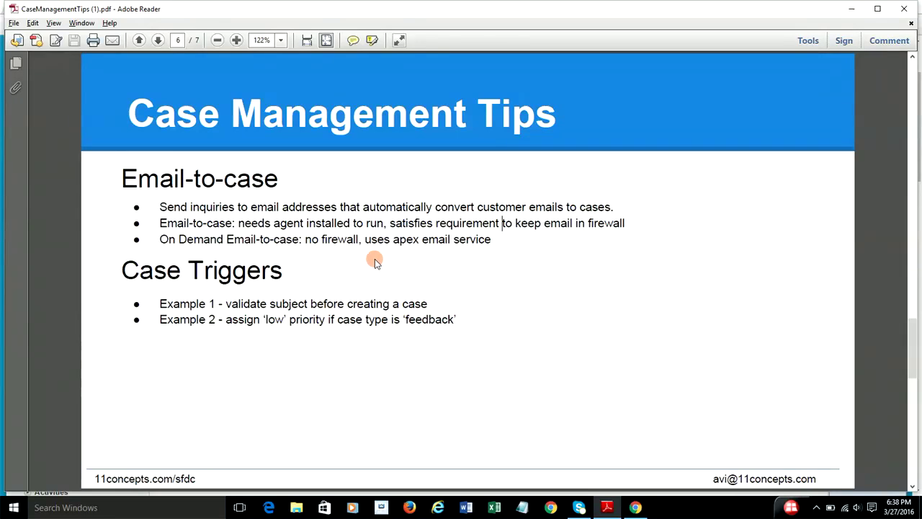
Step: Switch to Salesforce and open the Email-to-Case settings in the Cases setup, continuing past the introduction page
key("alt+Tab")
scroll(131, 283, "down", 6)
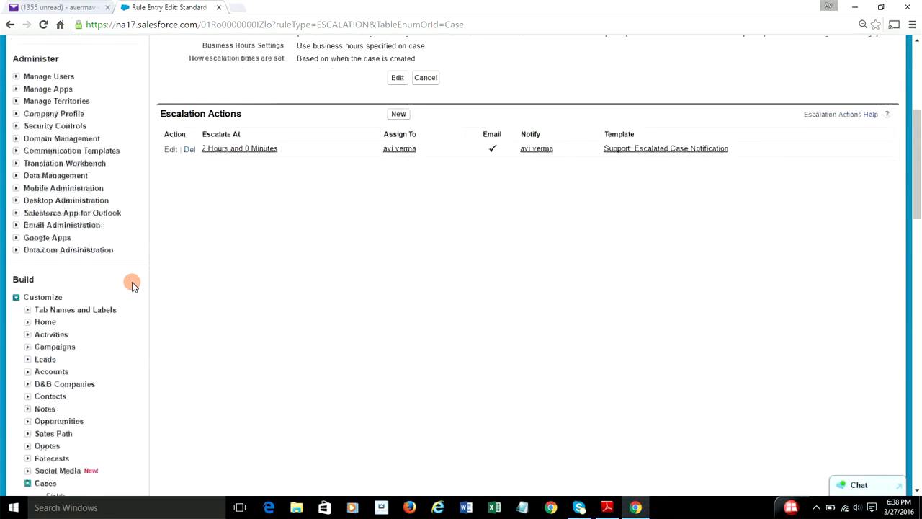
scroll(132, 283, "down", 2)
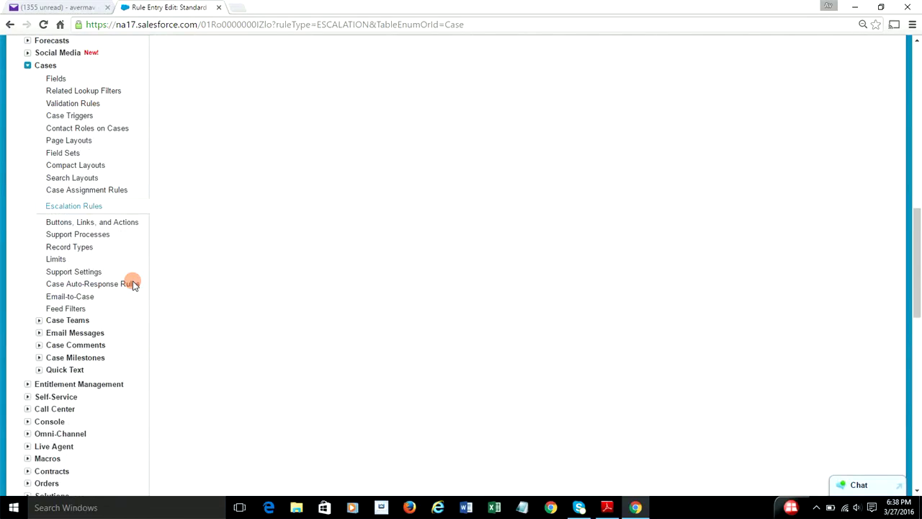
left_click(59, 294)
scroll(610, 366, "down", 2)
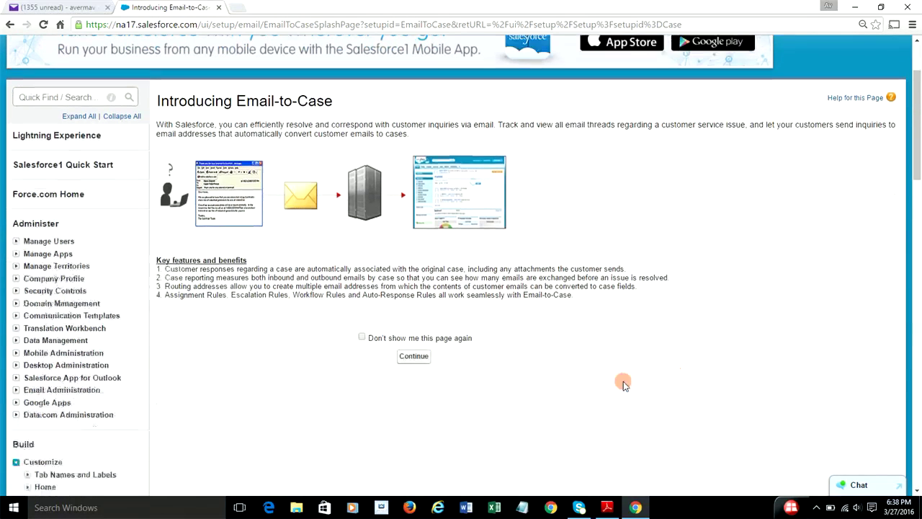
left_click(415, 349)
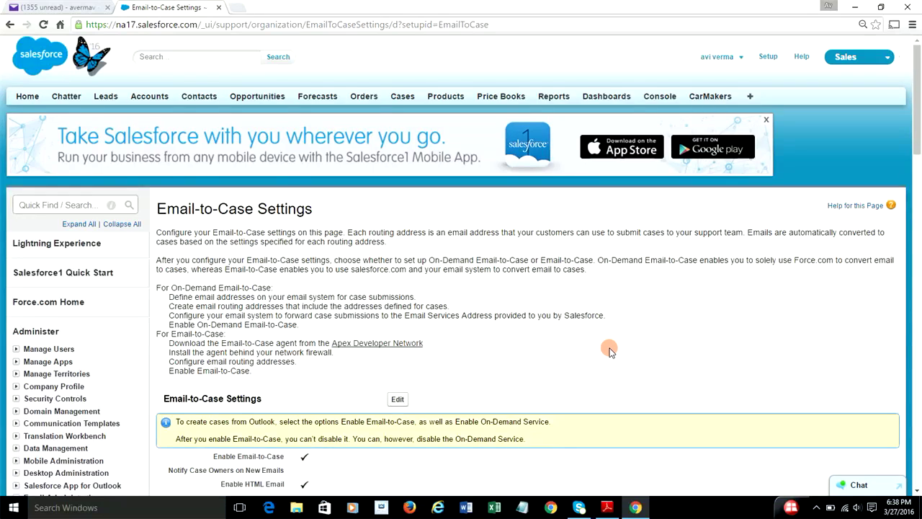
Step: Read the setup instructions for On-Demand Email-to-Case and Email-to-Case, highlighting the lines under For Email-to-Case
scroll(610, 351, "down", 2)
scroll(609, 352, "down", 2)
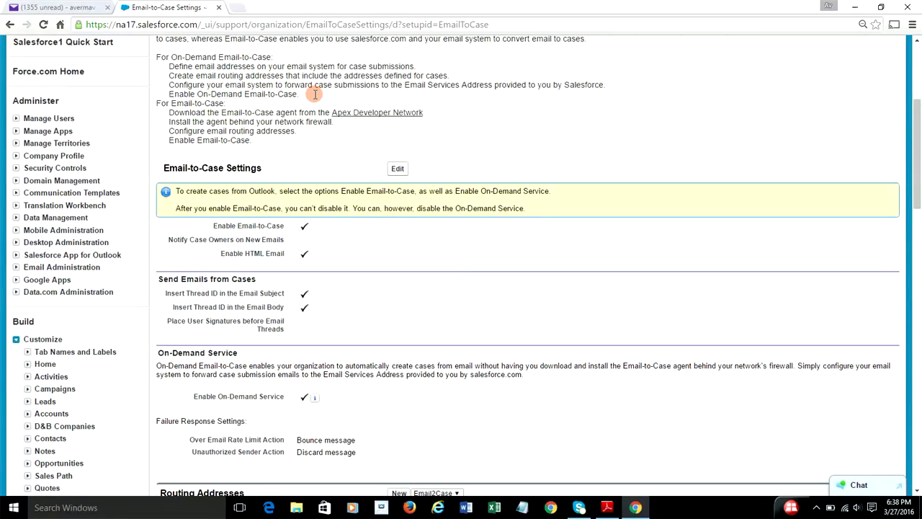
scroll(573, 171, "up", 2)
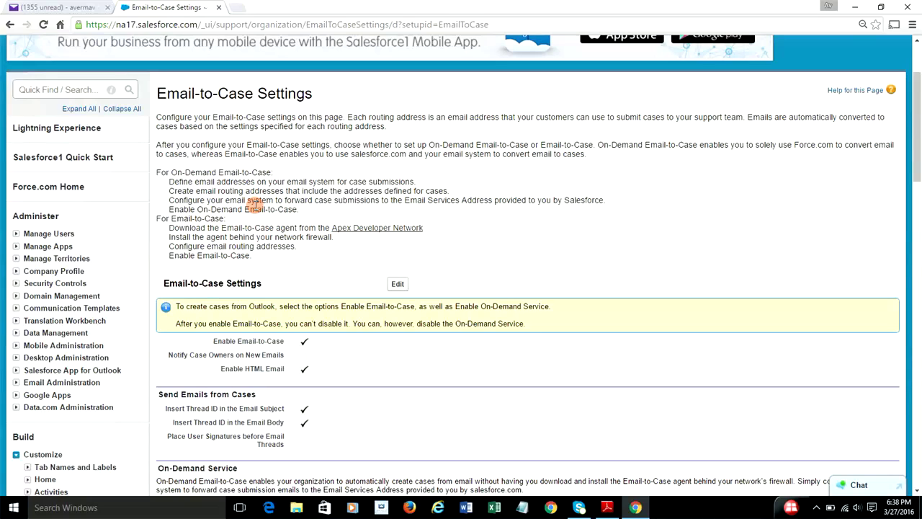
left_click_drag(158, 219, 296, 246)
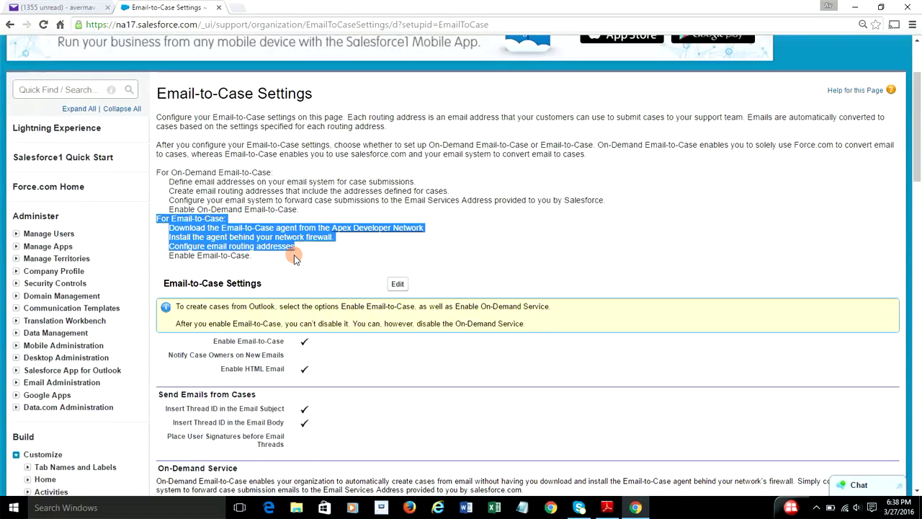
left_click(294, 257)
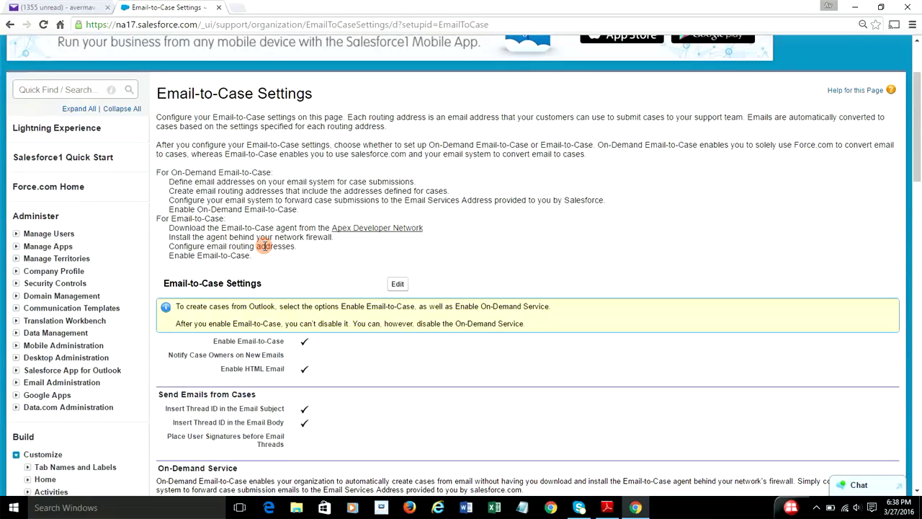
left_click_drag(258, 253, 163, 220)
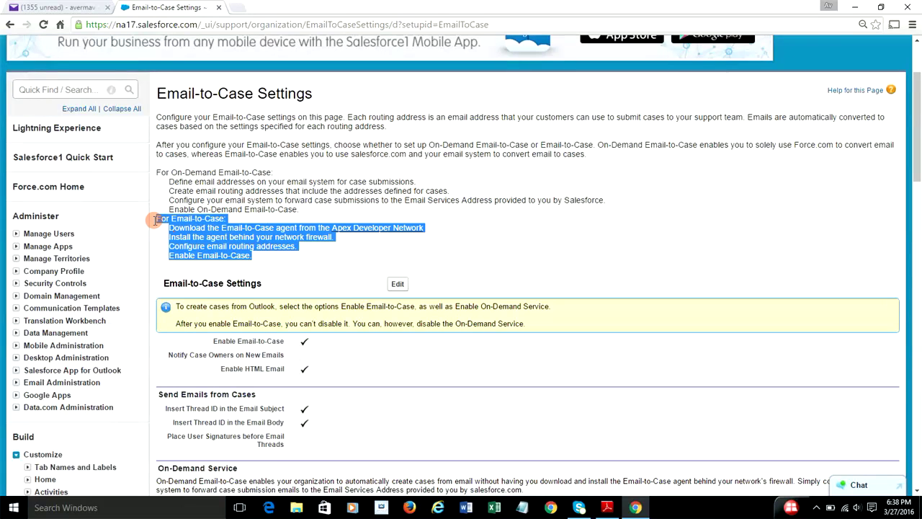
left_click(258, 246)
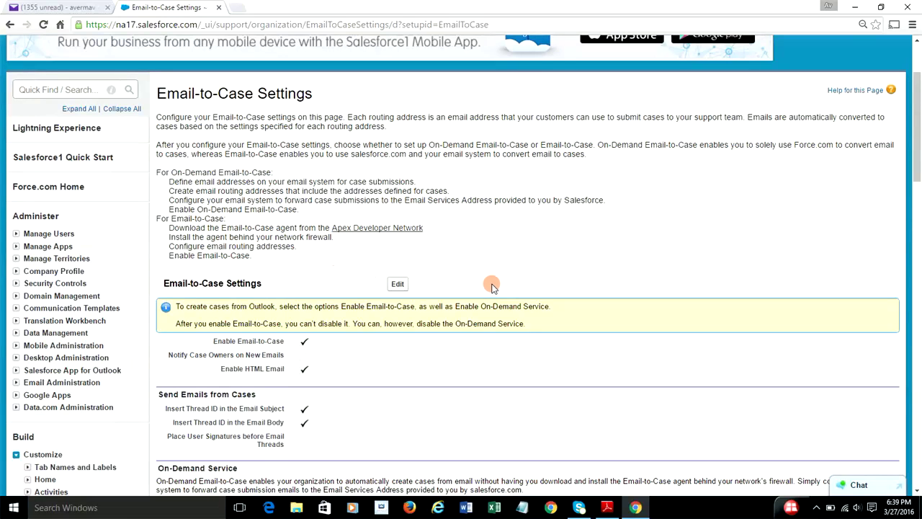
Step: Review the Email-to-Case and On-Demand Service settings, open the testemailtocase routing address, and copy its email services address
scroll(501, 335, "down", 3)
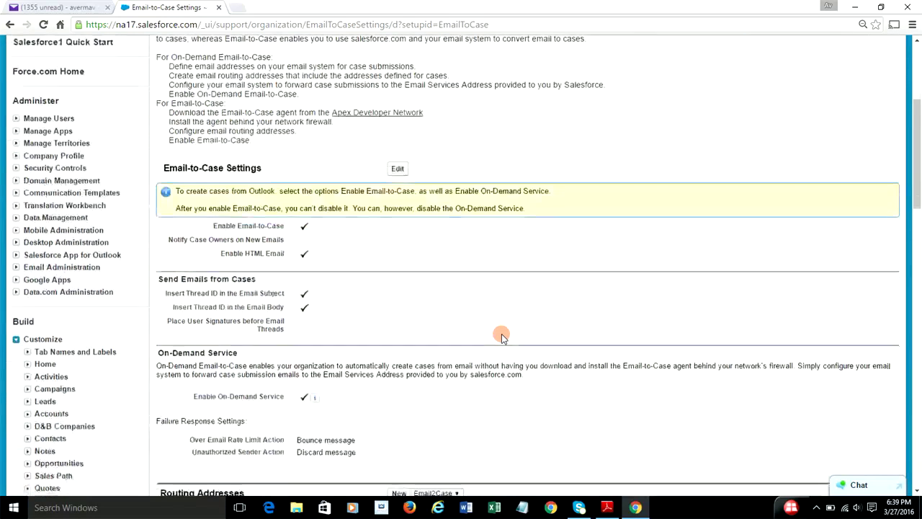
scroll(530, 274, "down", 3)
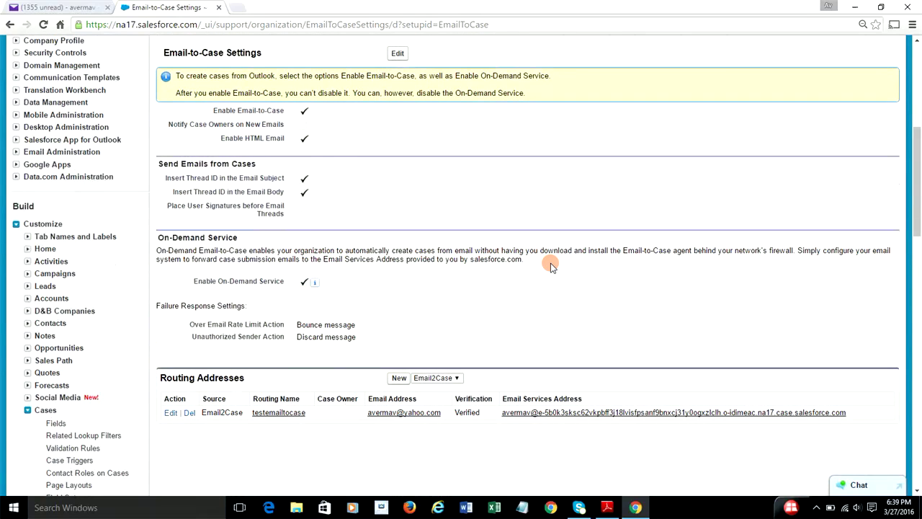
left_click(279, 412)
scroll(526, 326, "down", 2)
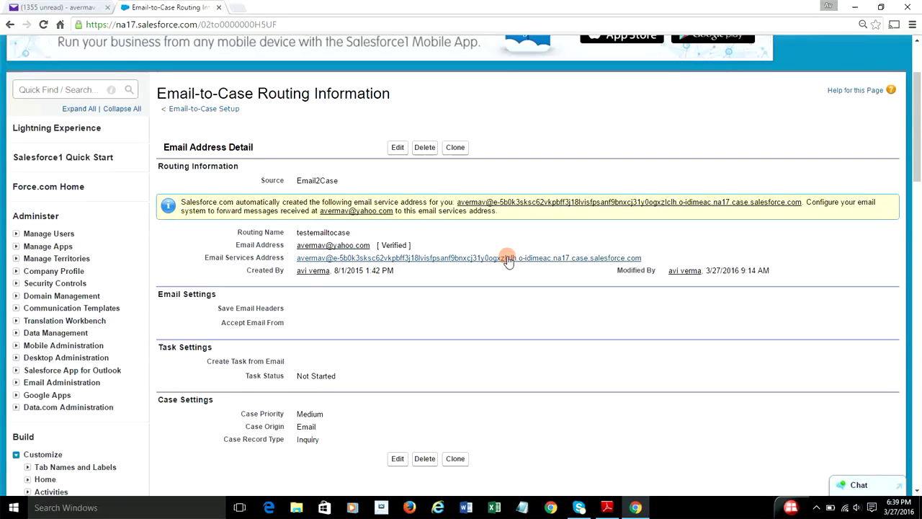
left_click_drag(646, 258, 300, 260)
key("ctrl+c")
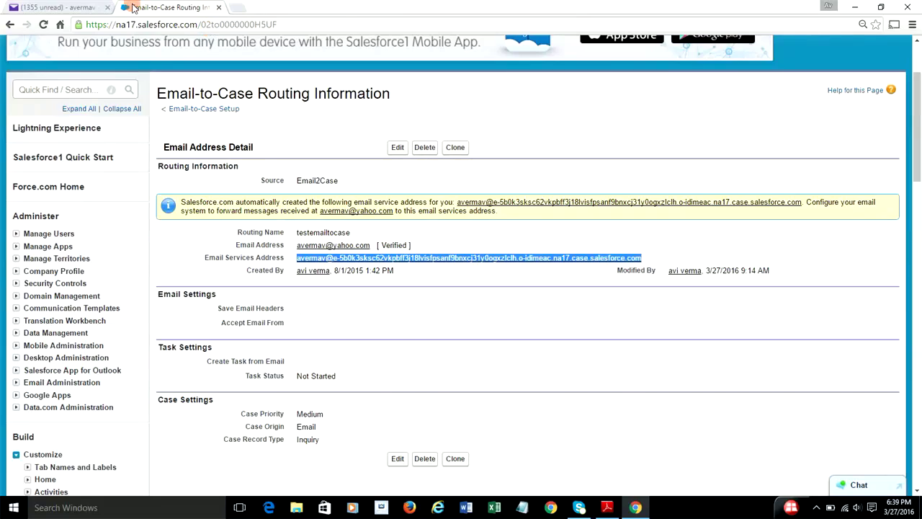
Step: Switch to Yahoo Mail and start a new message addressed to the copied email services address
left_click(51, 7)
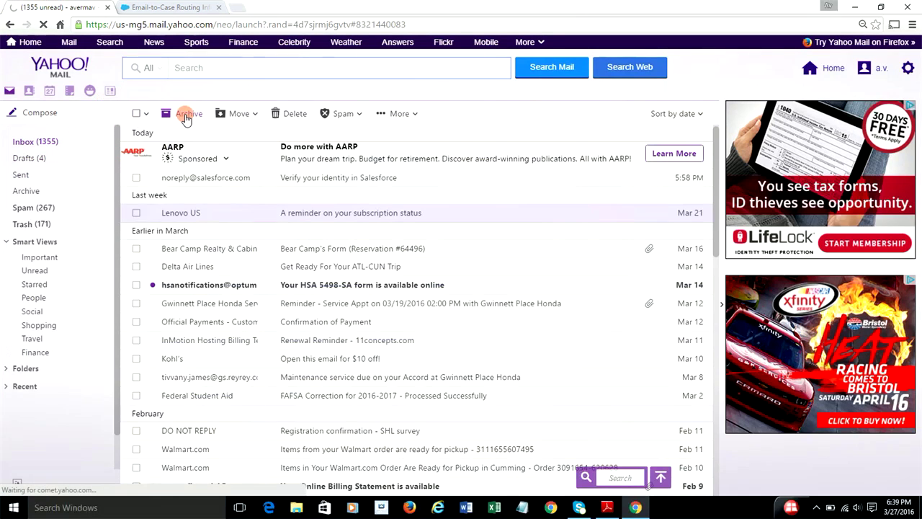
left_click(40, 112)
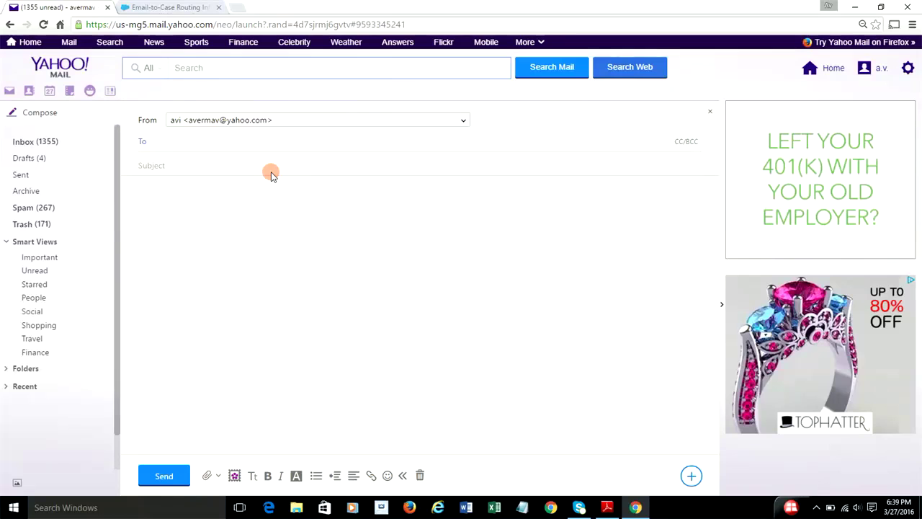
key("ctrl+v")
Step: Enter the subject "pump is not working since yesterday..." and send the message without body text
left_click(203, 159)
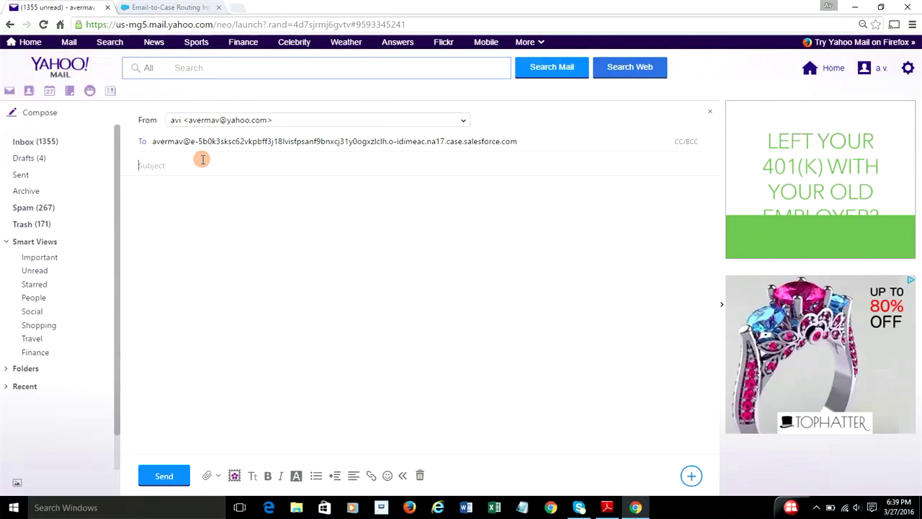
type("pu")
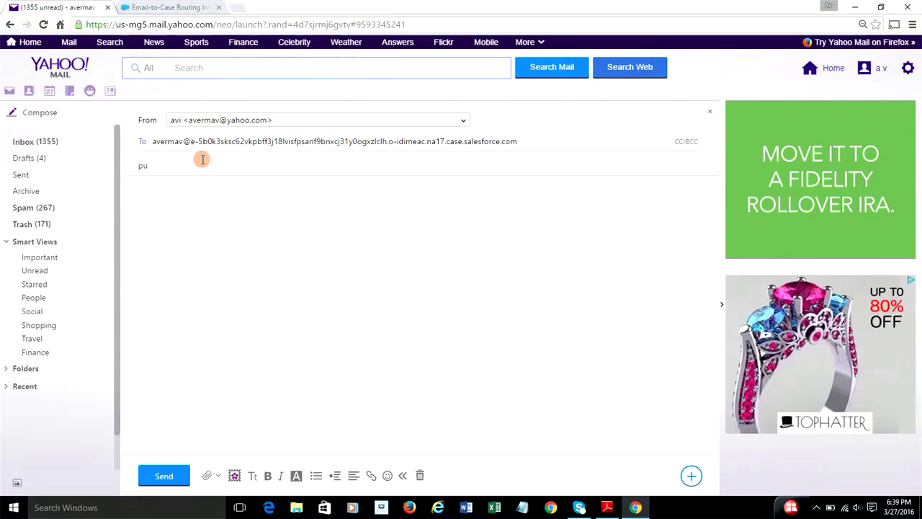
type("mp is")
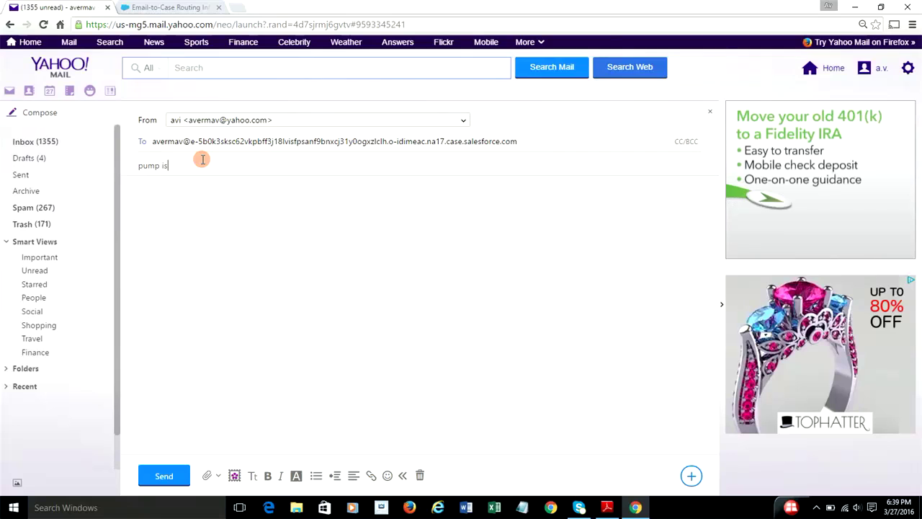
type(" not working ")
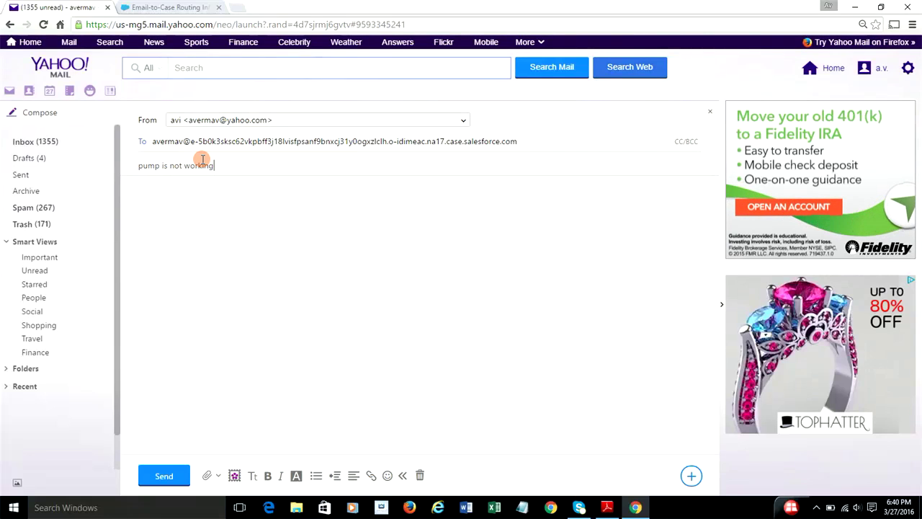
type("since yesterday...")
left_click(160, 476)
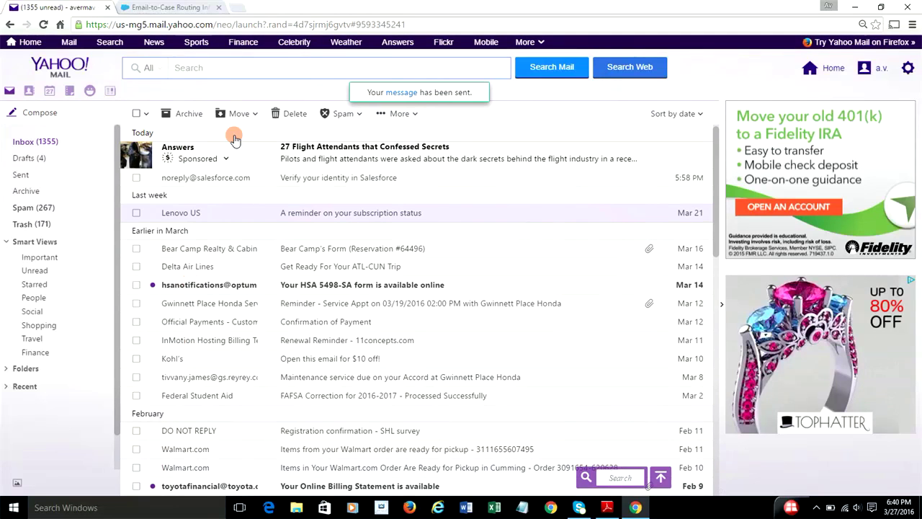
Step: Return to Salesforce, open the Cases home page to check for the emailed case, and keep All Open Cases as the view
left_click(169, 7)
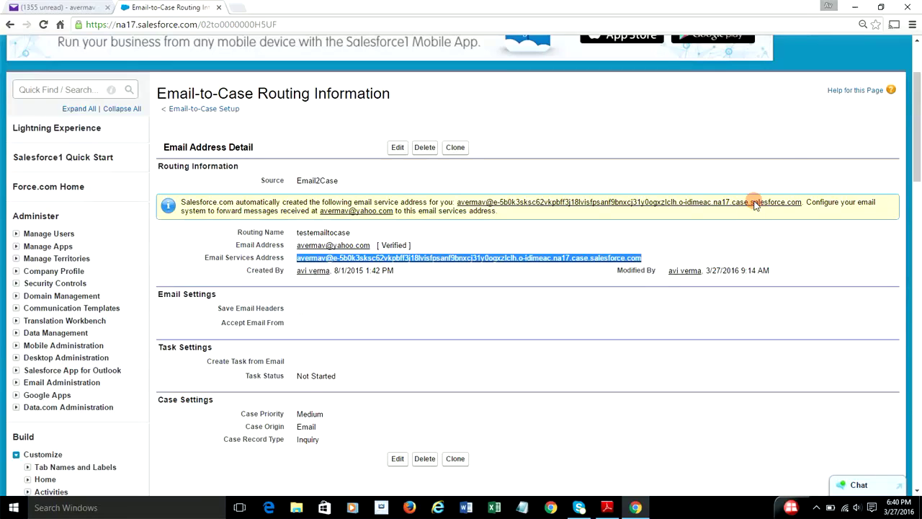
scroll(835, 216, "up", 3)
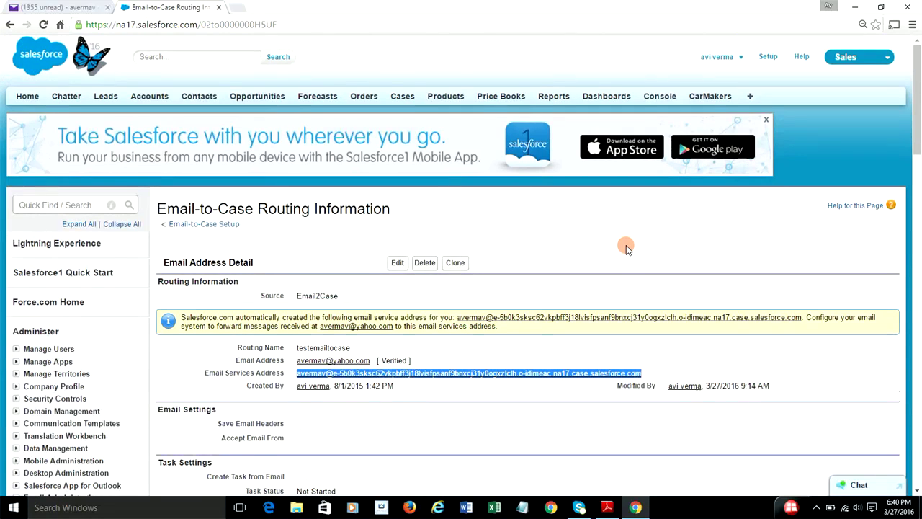
left_click(418, 101)
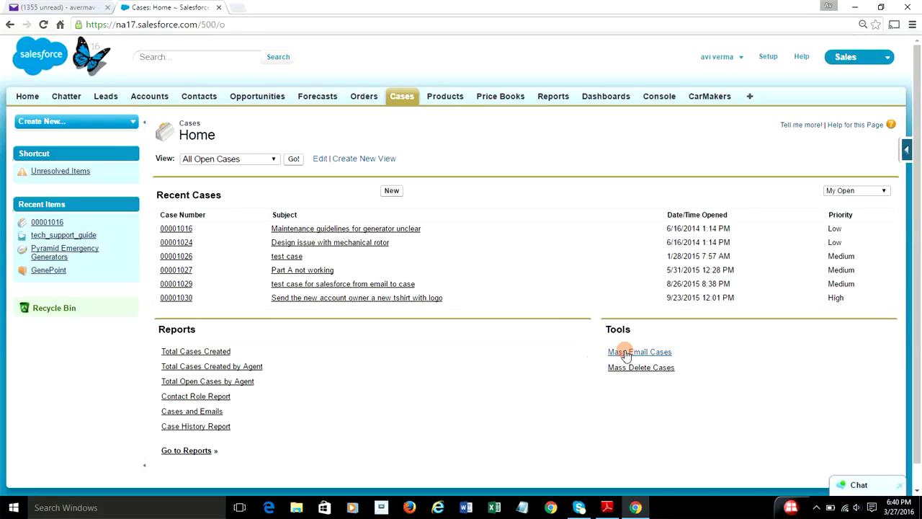
left_click(403, 98)
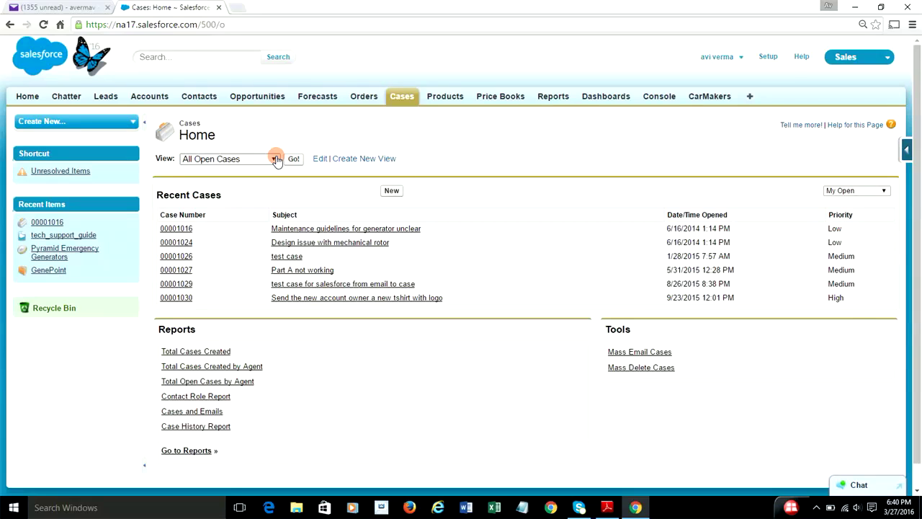
left_click(276, 159)
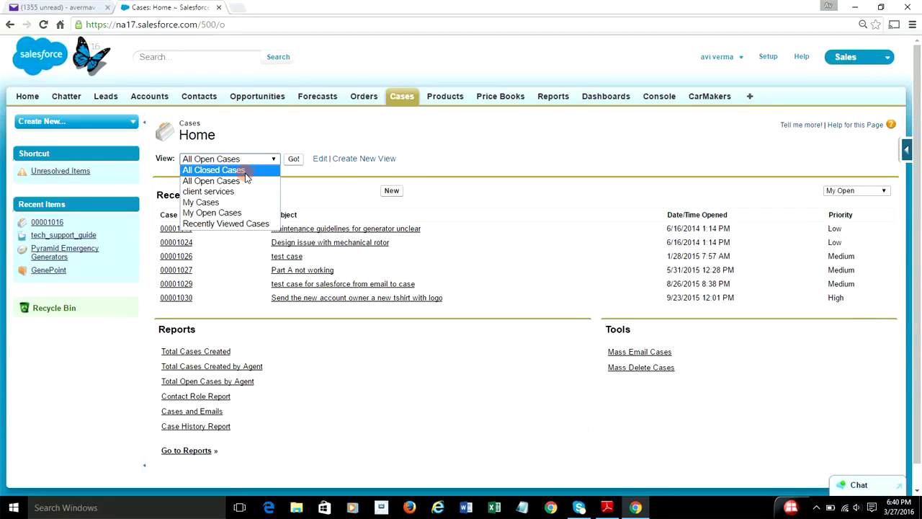
left_click(239, 181)
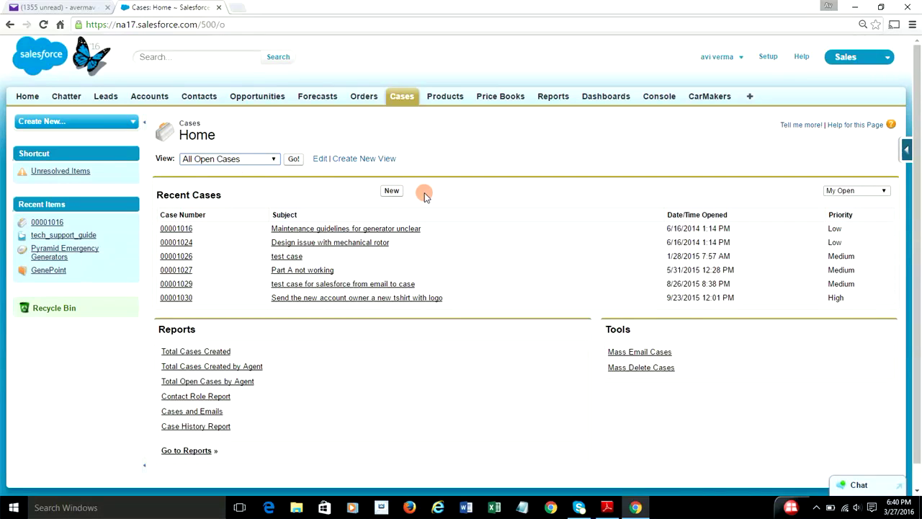
Step: Check the Recent Cases list under Recently Viewed, and set it back to My Open
left_click(861, 191)
left_click(868, 209)
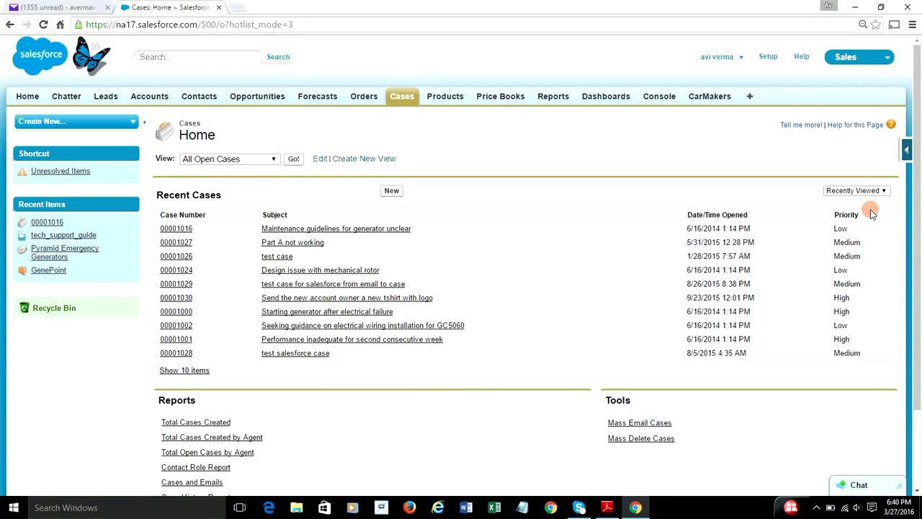
left_click(858, 188)
left_click(855, 199)
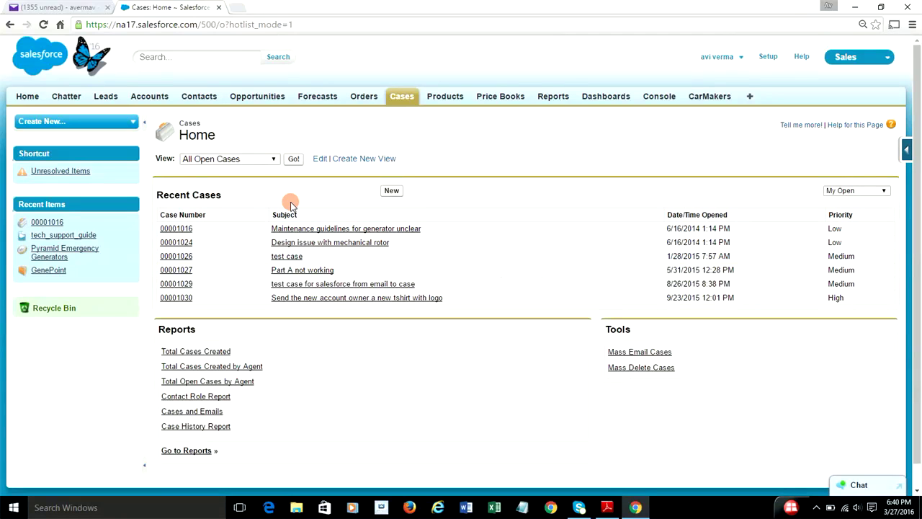
Step: Reload the Cases home page and open the My Open Cases list view to look for the emailed case
left_click(400, 99)
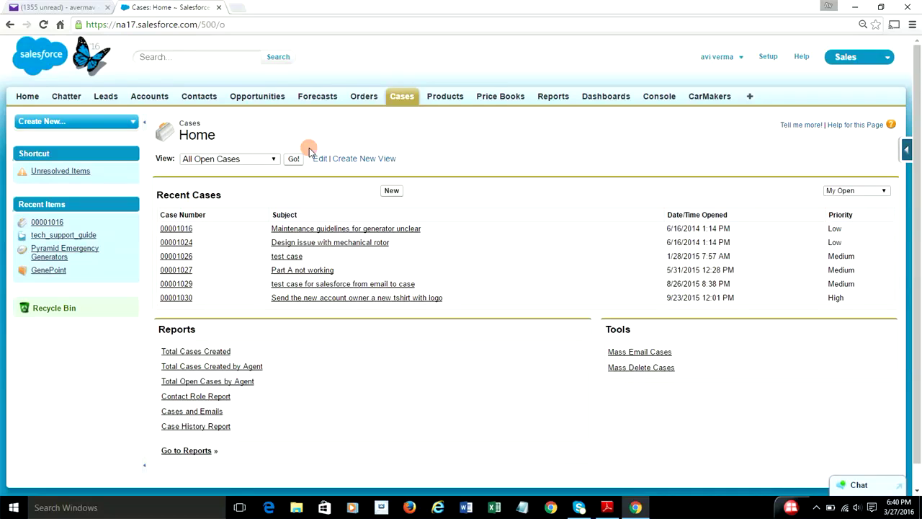
left_click(249, 159)
left_click(257, 157)
left_click(260, 157)
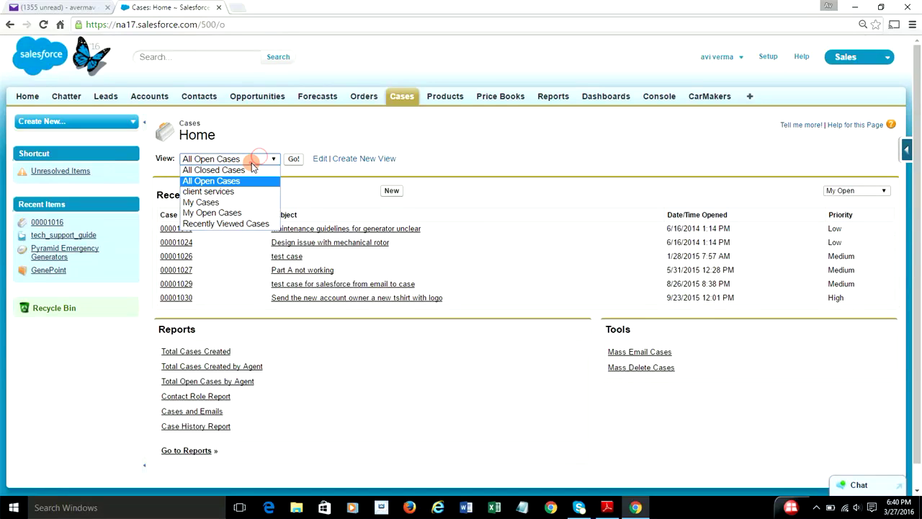
left_click(232, 214)
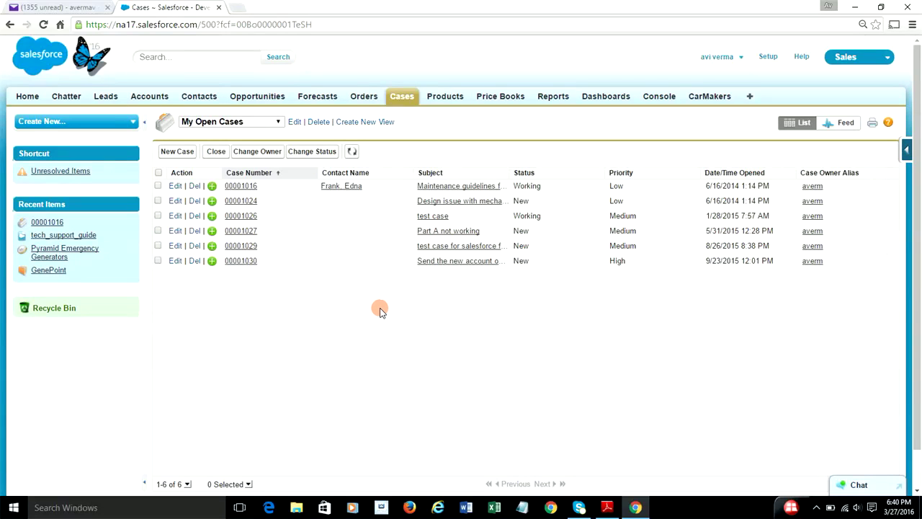
Step: Switch to Yahoo Mail and check the Sent folder for the pump message
key("alt+Tab")
key("alt+Tab")
left_click(52, 13)
left_click(20, 175)
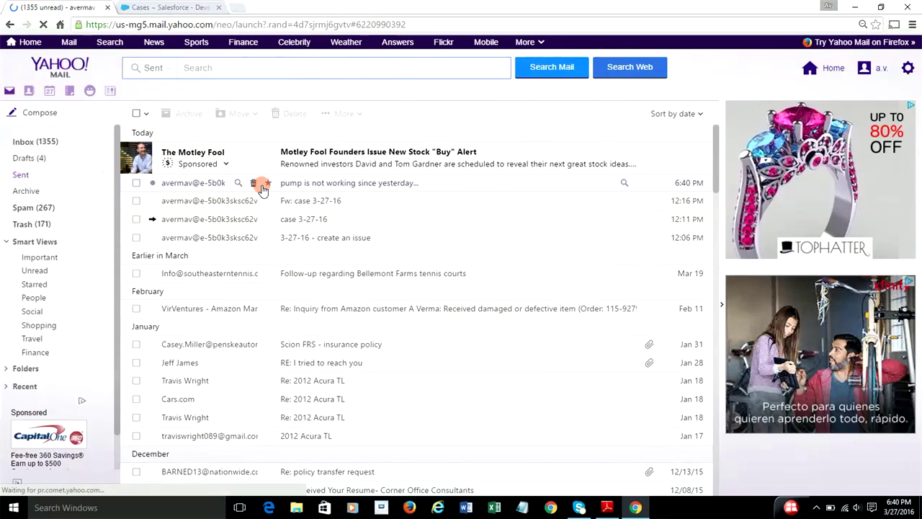
Step: Return to Salesforce Cases, open the All Open Cases list view, and widen the Subject column to read the case subjects
left_click(191, 8)
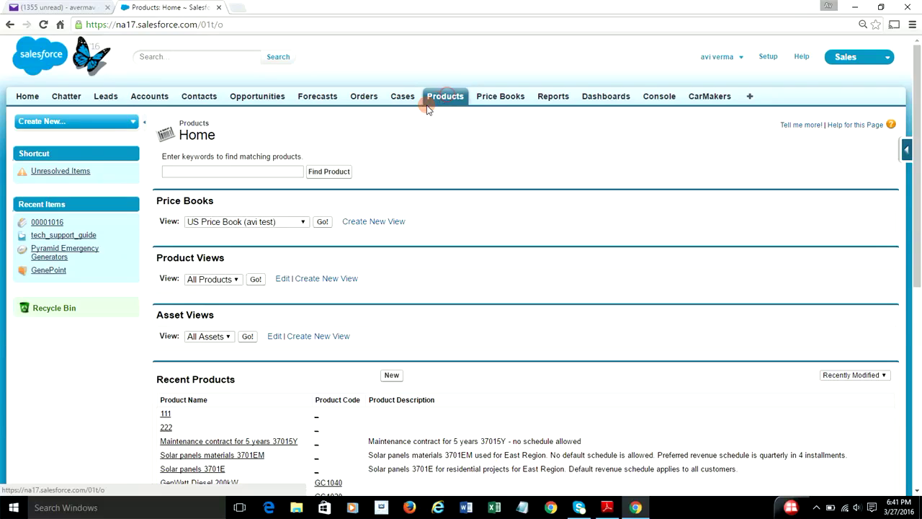
left_click(402, 96)
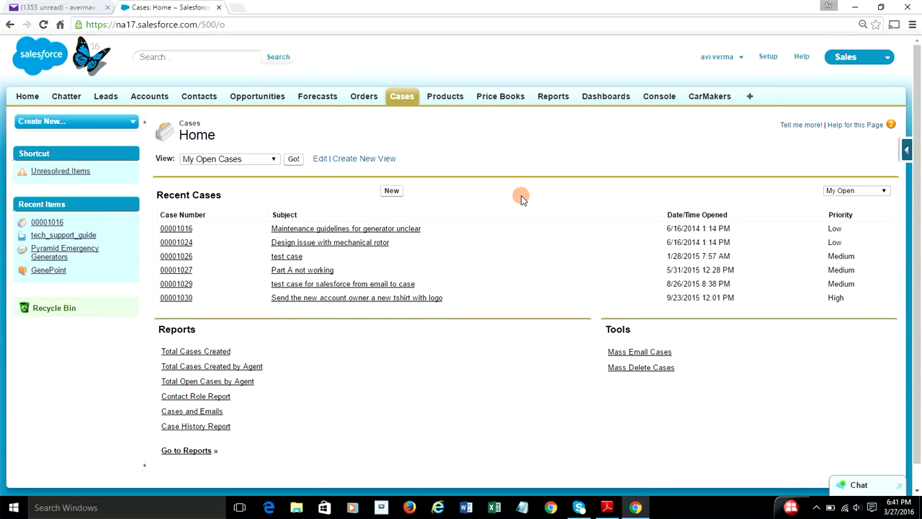
left_click(848, 190)
left_click(251, 158)
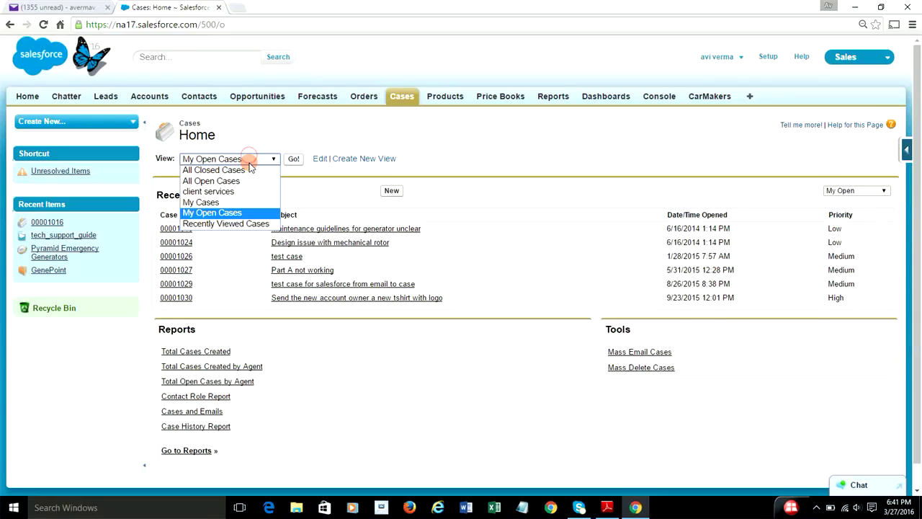
left_click(230, 181)
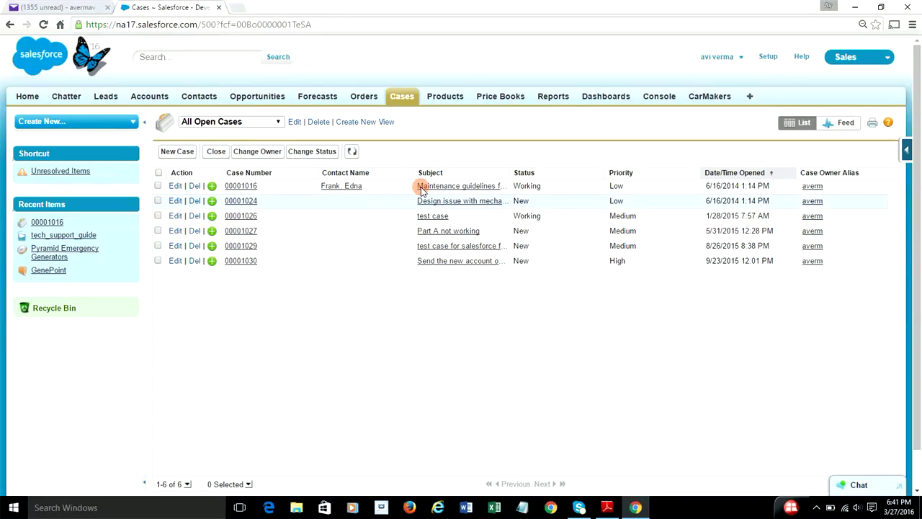
left_click_drag(509, 174, 580, 173)
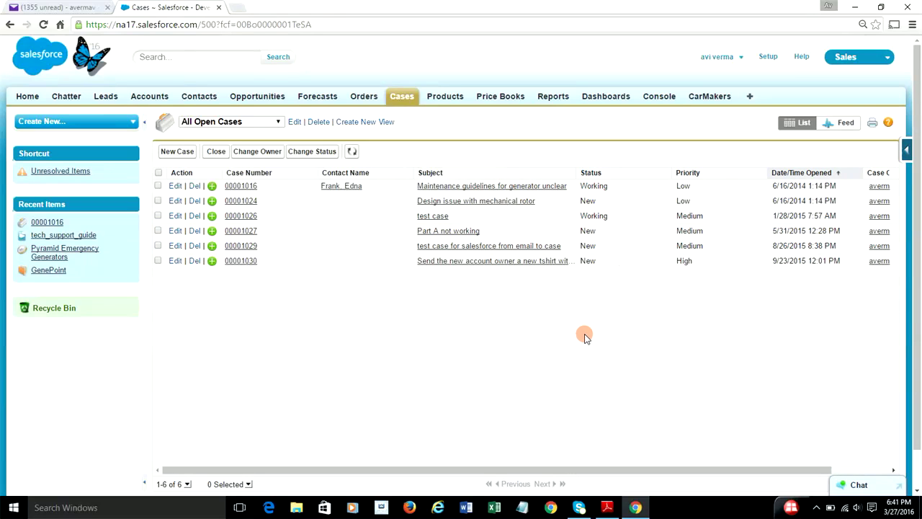